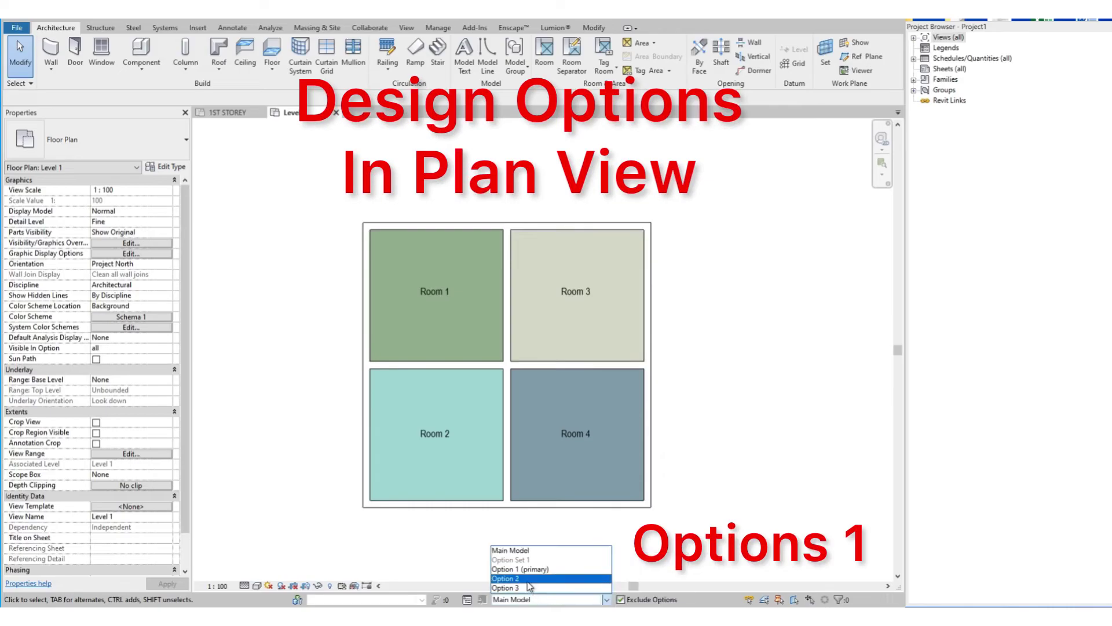
Step: Preview Option 2 and Option 3 in the Level 1 floor plan by switching the active design option
{"action": "left_click", "coordinate": [512, 578]}
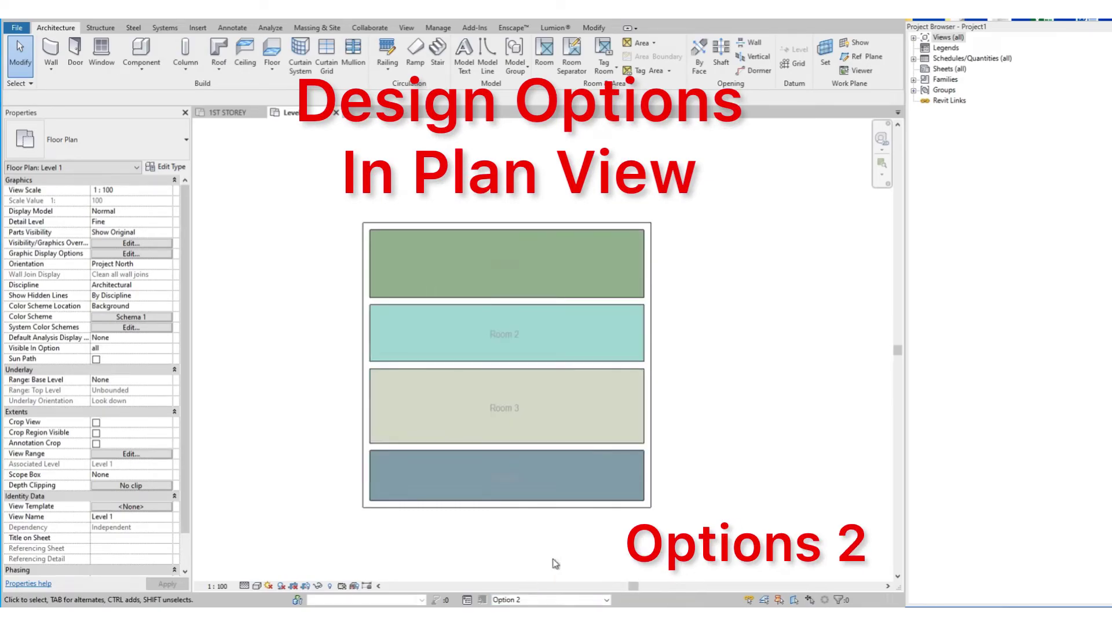
{"action": "left_click", "coordinate": [551, 599]}
{"action": "left_click", "coordinate": [553, 589]}
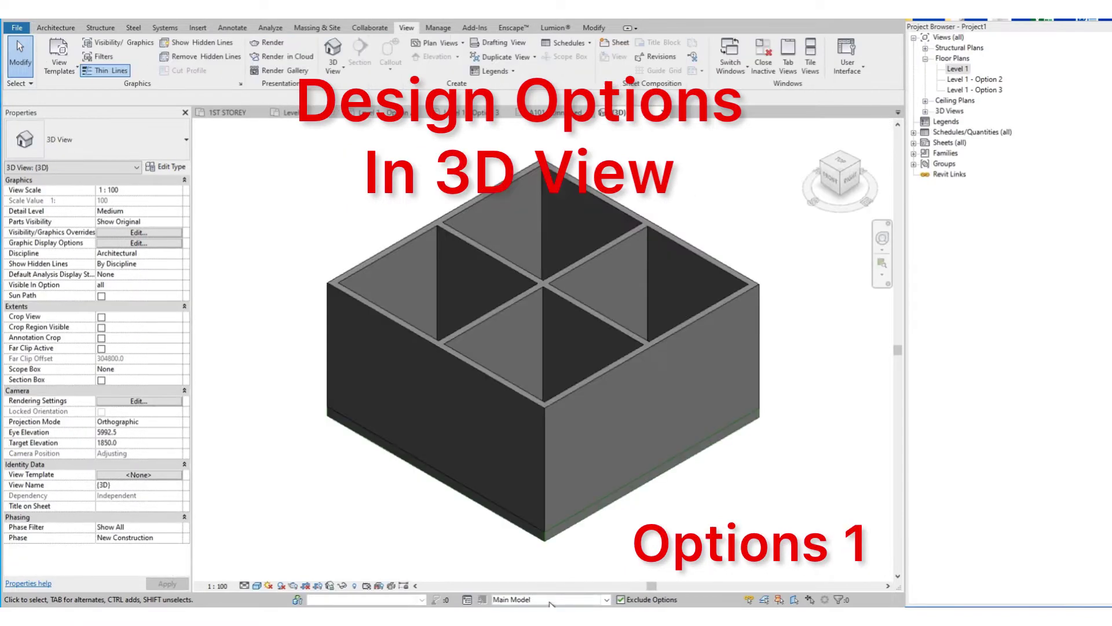
Step: Preview Option 2 and Option 3 in the 3D view by switching the active design option
{"action": "left_click", "coordinate": [550, 602]}
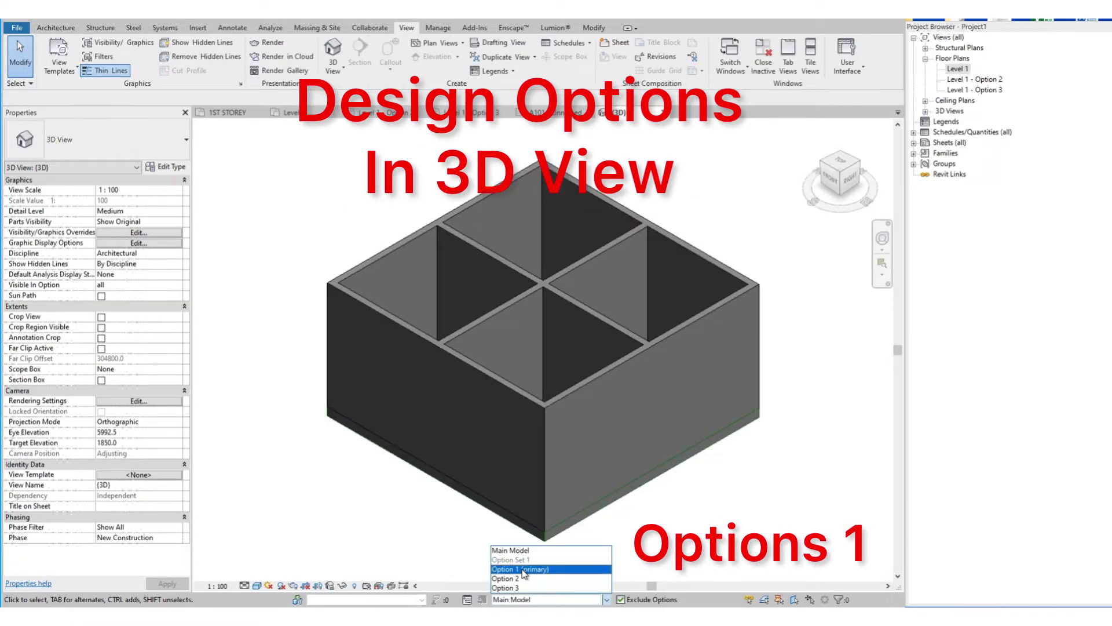
{"action": "left_click", "coordinate": [510, 578]}
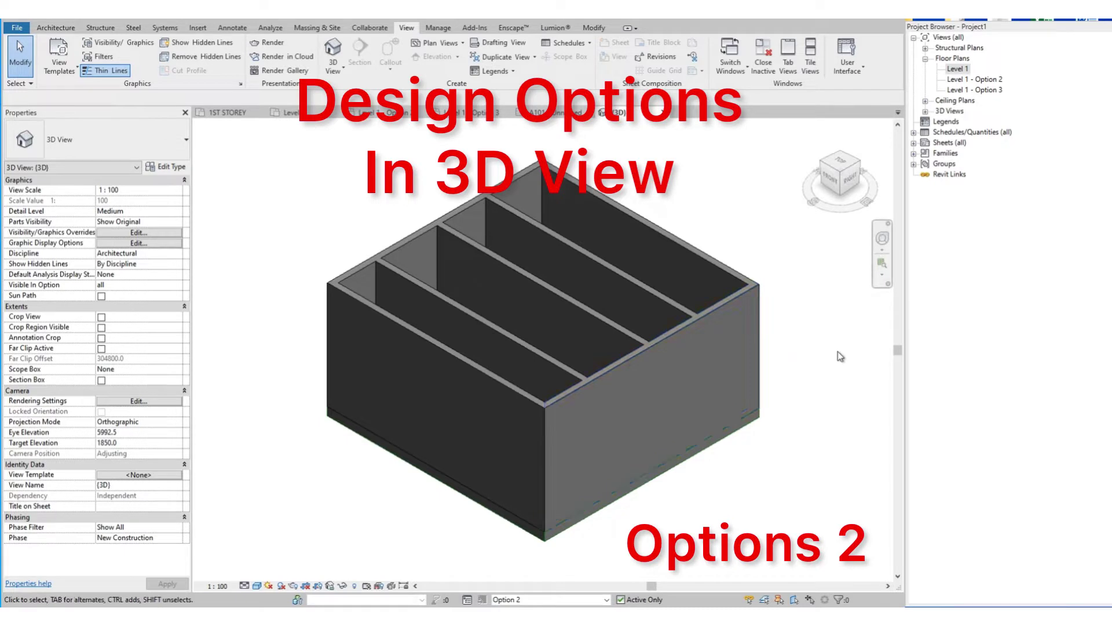
{"action": "left_click", "coordinate": [534, 601]}
{"action": "left_click", "coordinate": [526, 590]}
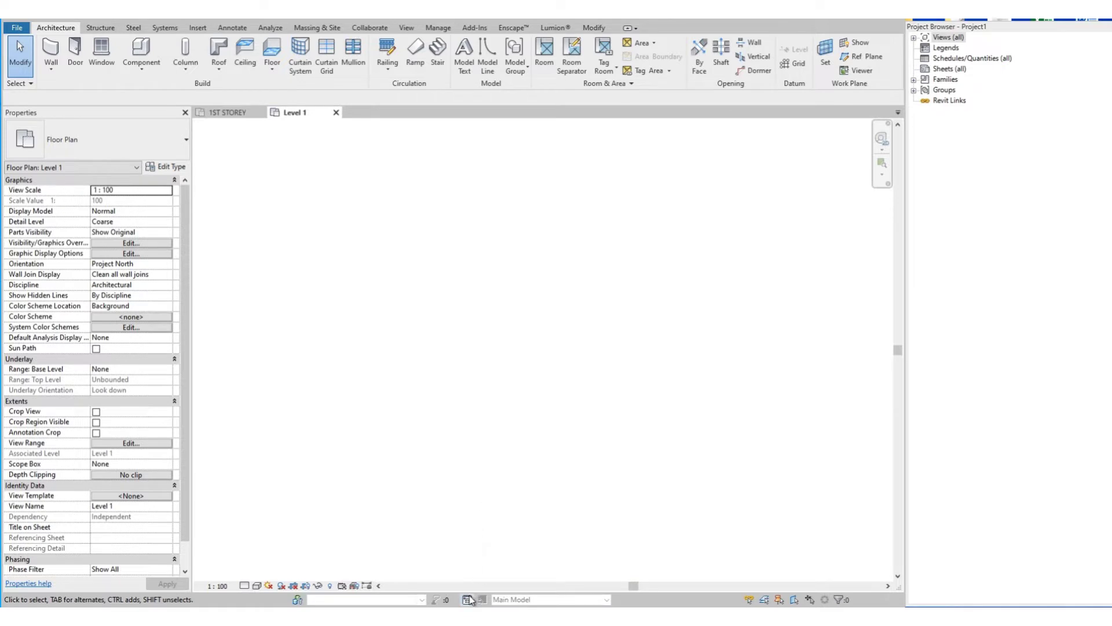
Step: Create a new design option set and add two more options to it, giving Option 1, Option 2 and Option 3
{"action": "left_click", "coordinate": [467, 599]}
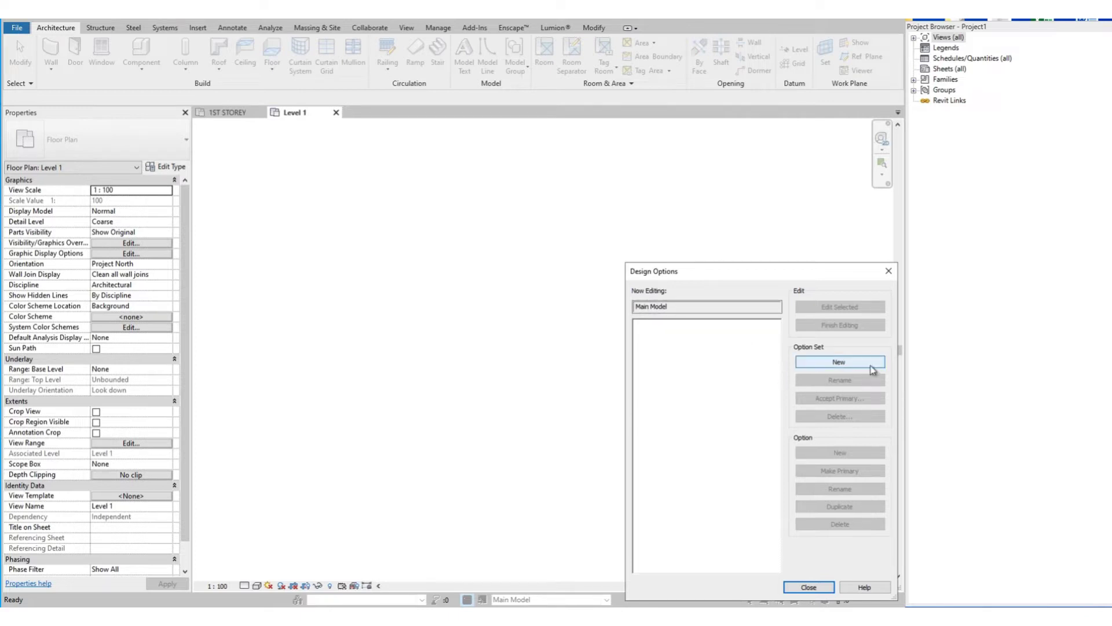
{"action": "left_click", "coordinate": [841, 363]}
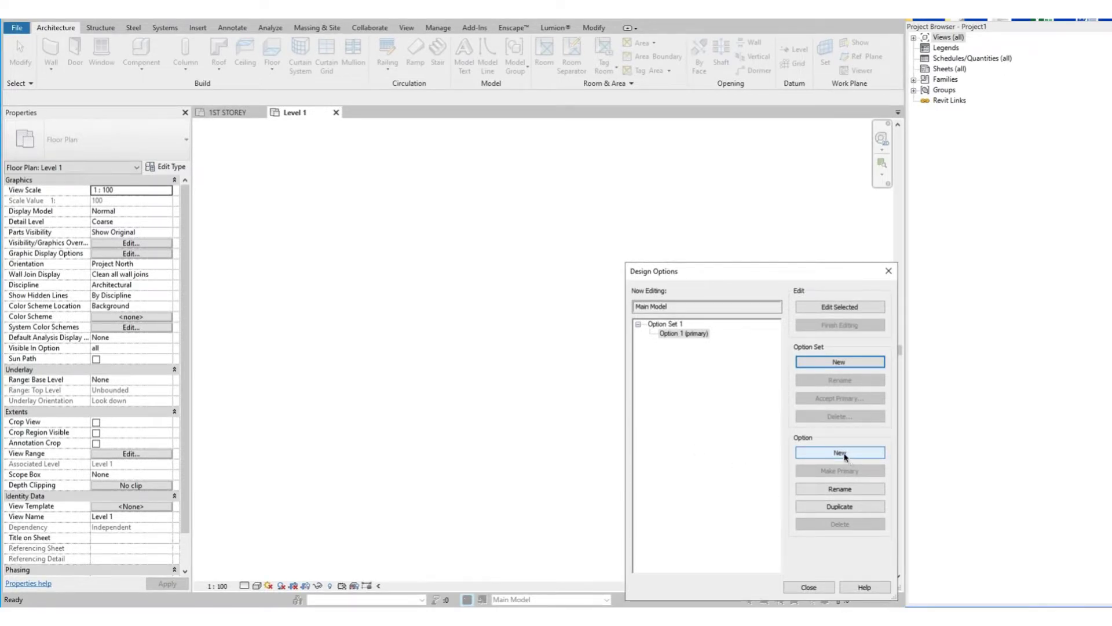
{"action": "left_click", "coordinate": [874, 458]}
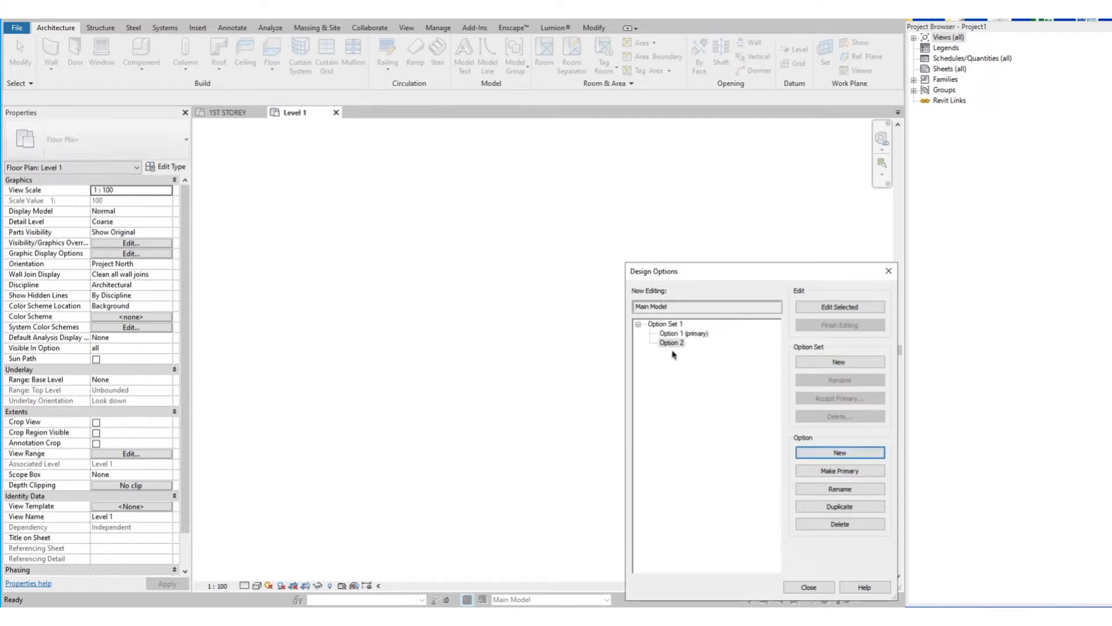
{"action": "left_click", "coordinate": [884, 455]}
{"action": "left_click", "coordinate": [819, 588]}
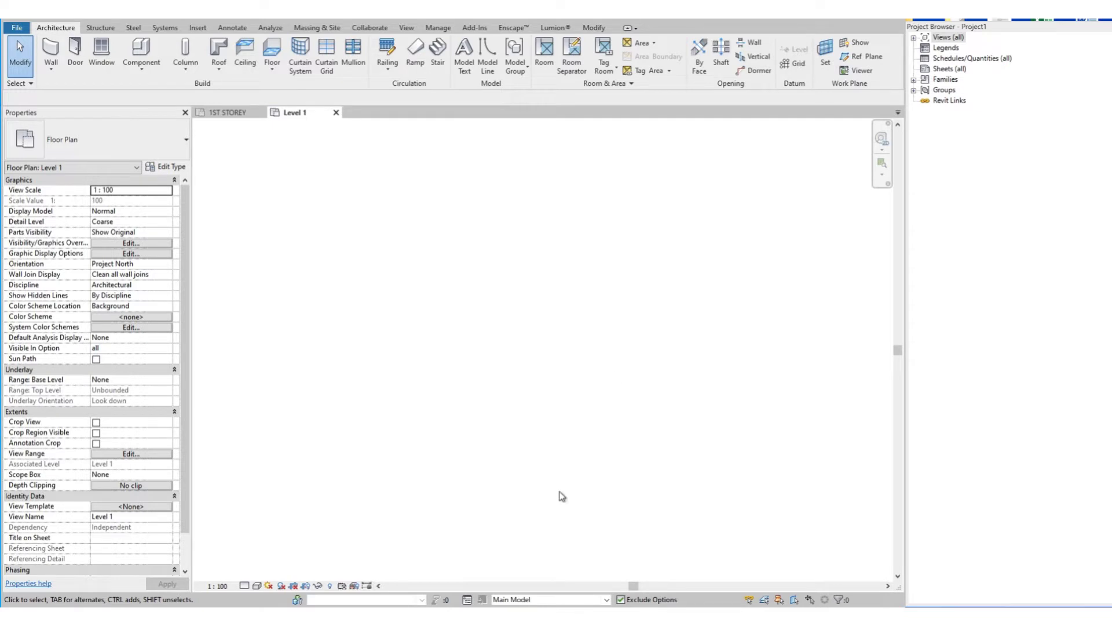
Step: Make Option 1 (primary) the active design option and create a rectangular floor about 8100 by 8000 mm in it
{"action": "left_click", "coordinate": [597, 602]}
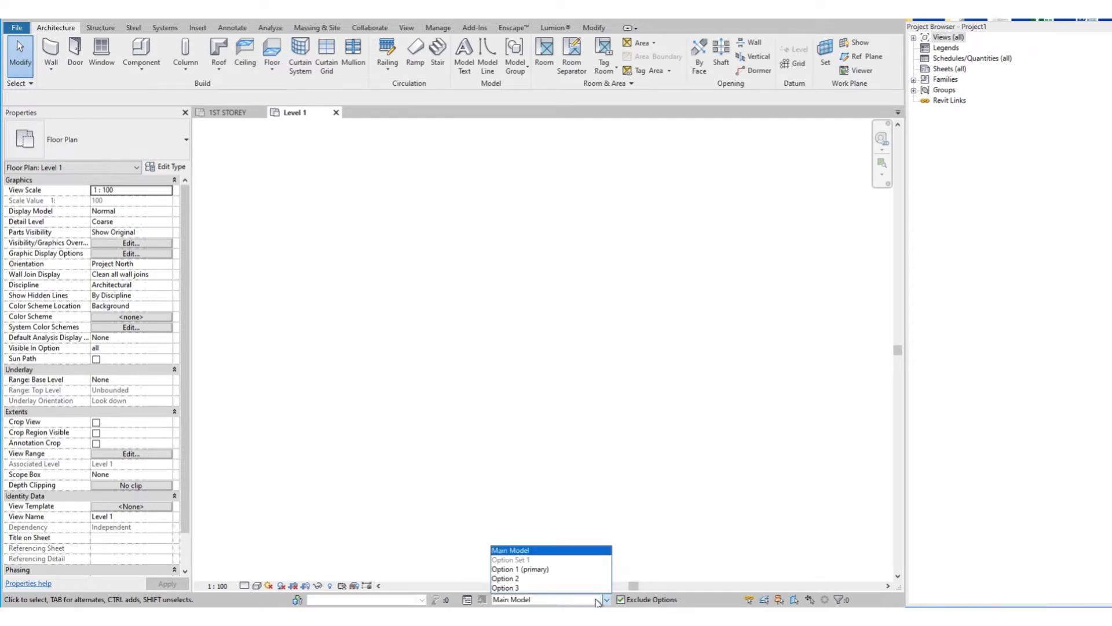
{"action": "left_click", "coordinate": [524, 569]}
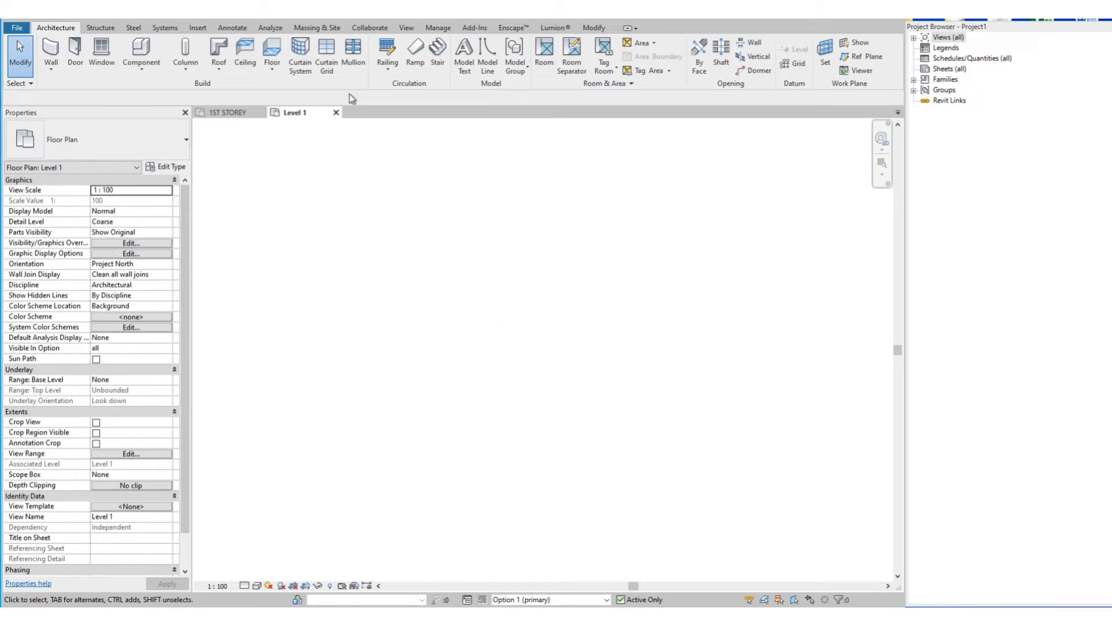
{"action": "left_click", "coordinate": [274, 56]}
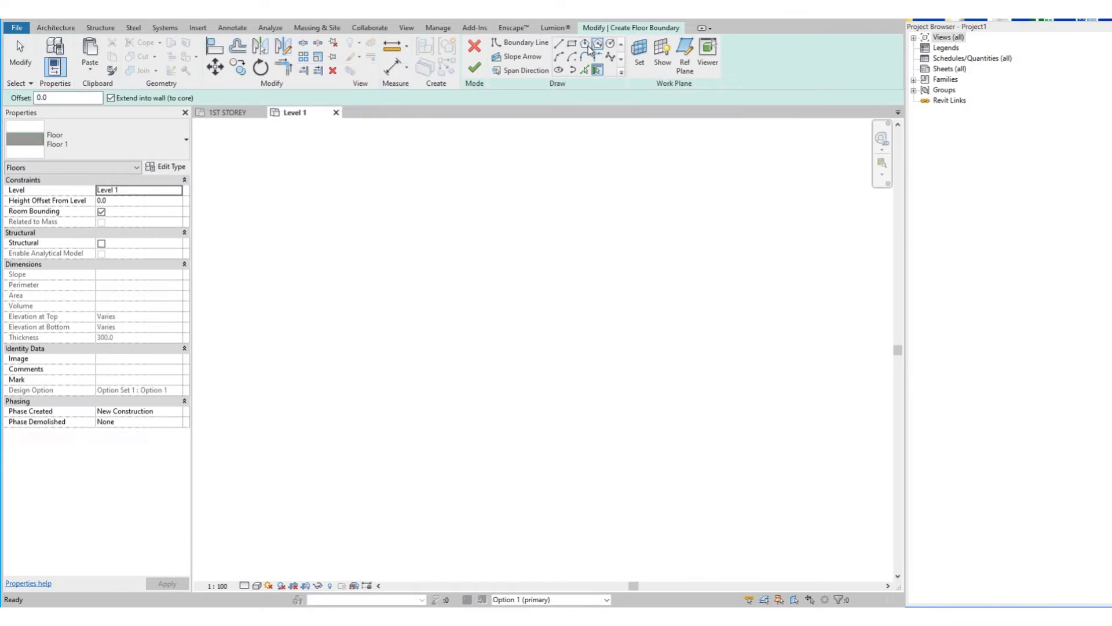
{"action": "left_click", "coordinate": [572, 44]}
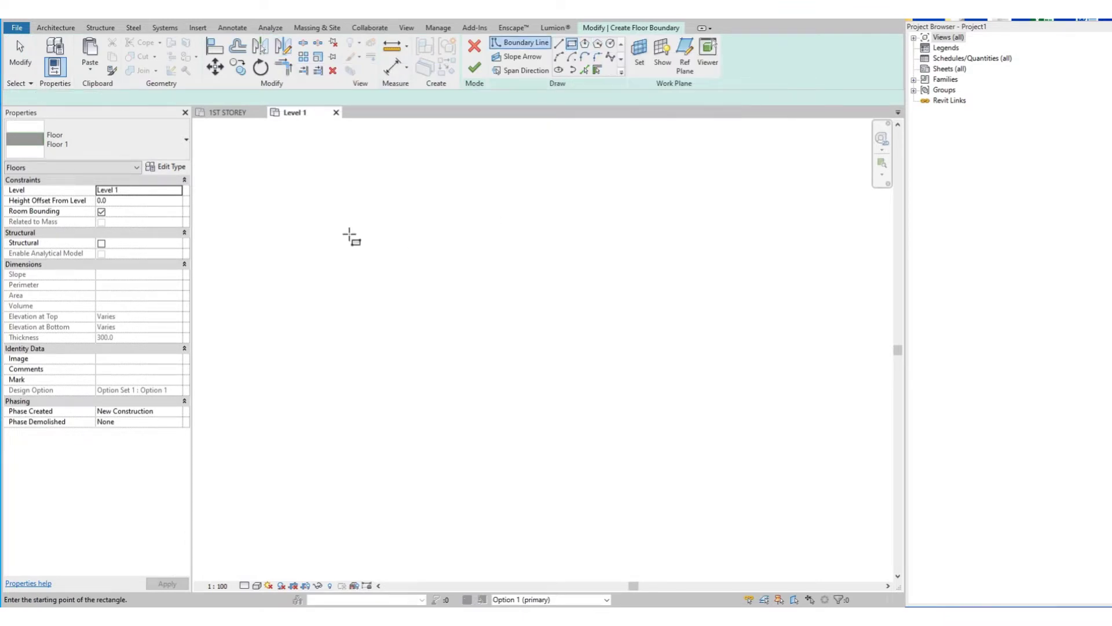
{"action": "left_click", "coordinate": [312, 176]}
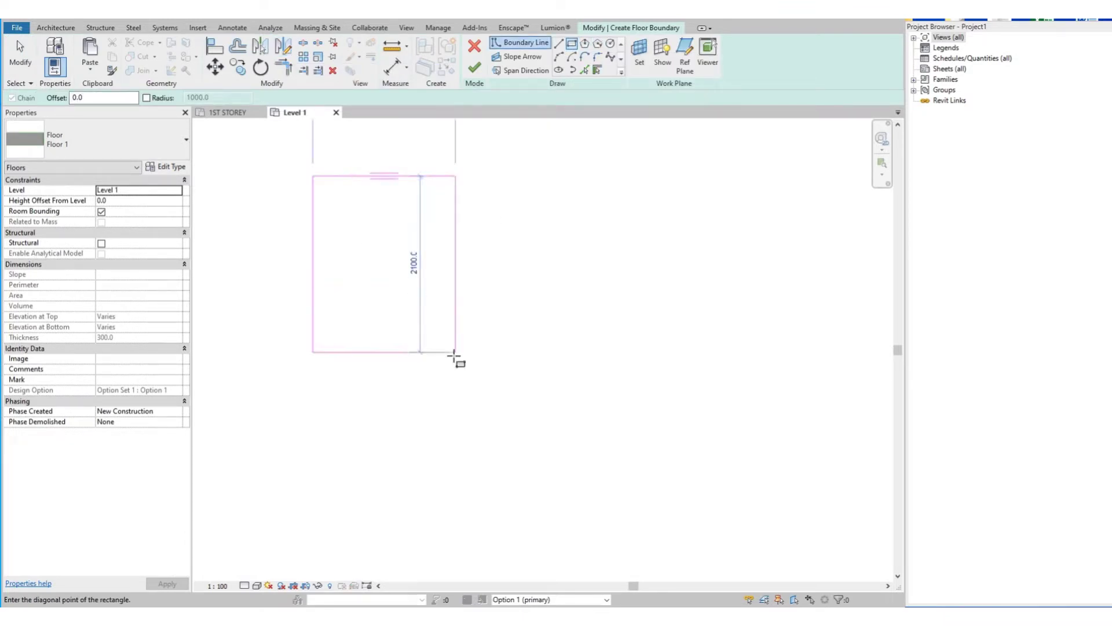
{"action": "scroll", "coordinate": [566, 432], "scroll_direction": "down", "scroll_amount": 5}
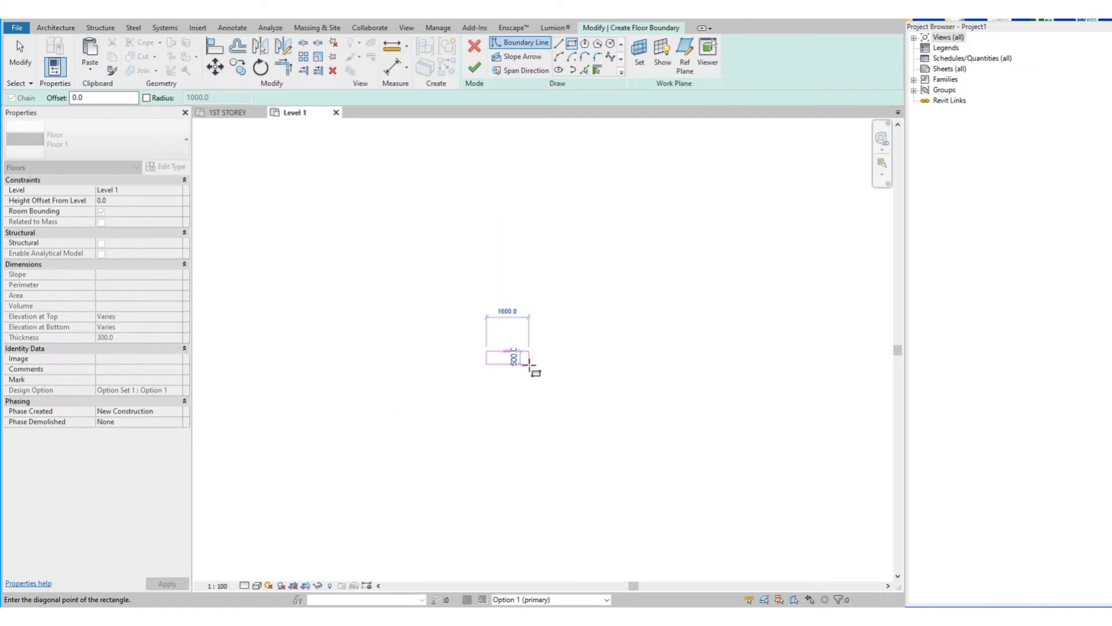
{"action": "scroll", "coordinate": [529, 365], "scroll_direction": "down", "scroll_amount": 1}
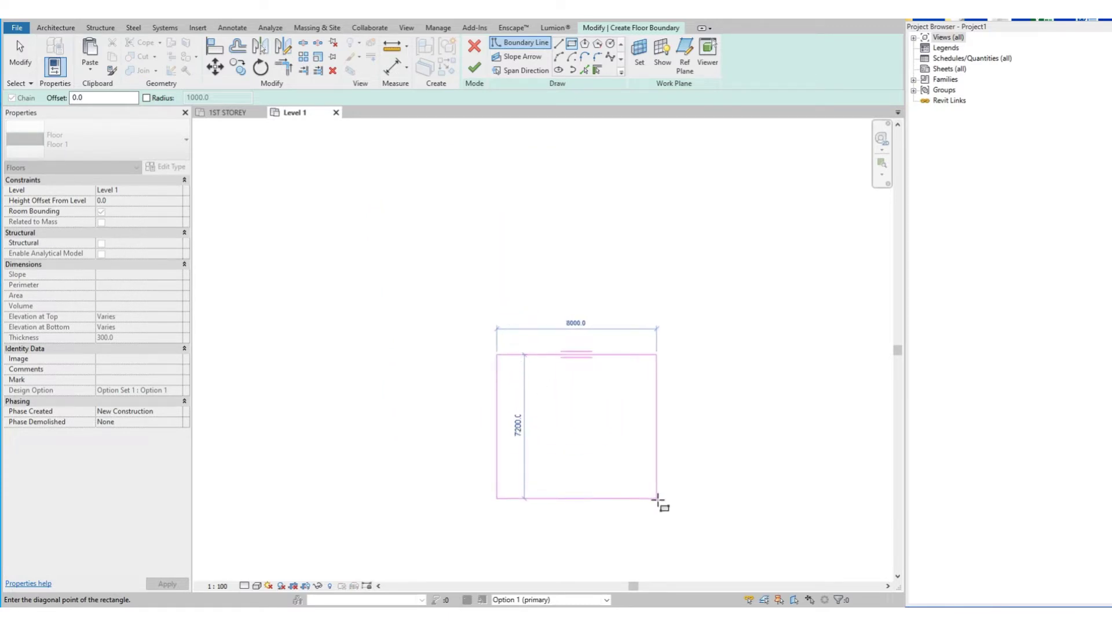
{"action": "left_click", "coordinate": [659, 500]}
{"action": "scroll", "coordinate": [684, 510], "scroll_direction": "up", "scroll_amount": 3}
{"action": "left_click", "coordinate": [474, 67]}
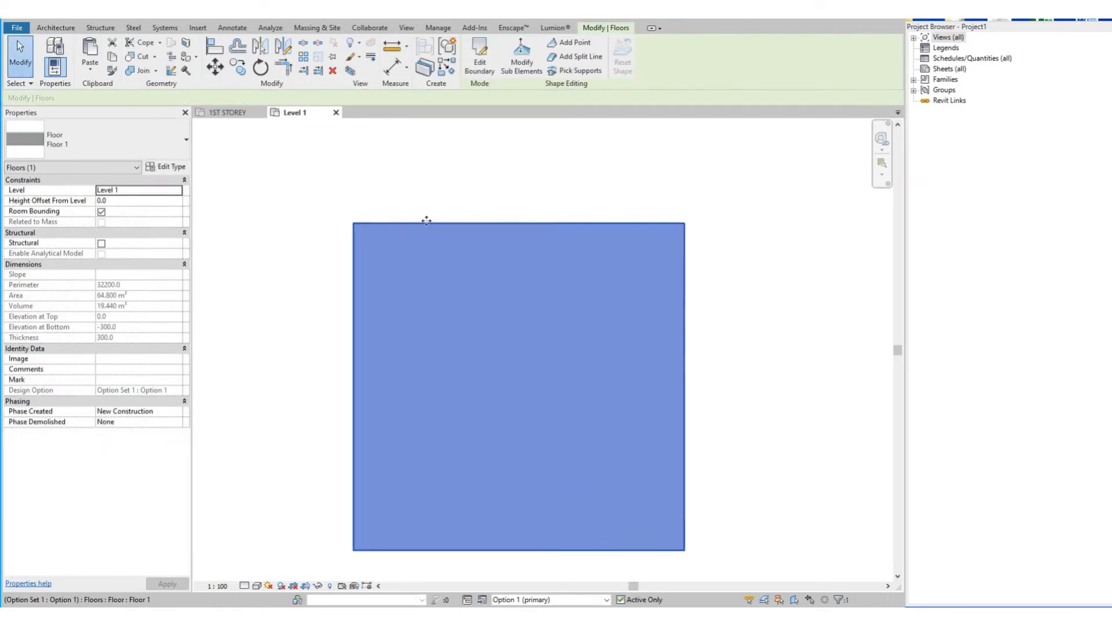
{"action": "key", "text": "Escape"}
Step: Draw a rectangle of walls along the floor's outer edges with the location line set to Finish Face: Exterior
{"action": "key", "text": "w"}
{"action": "key", "text": "a"}
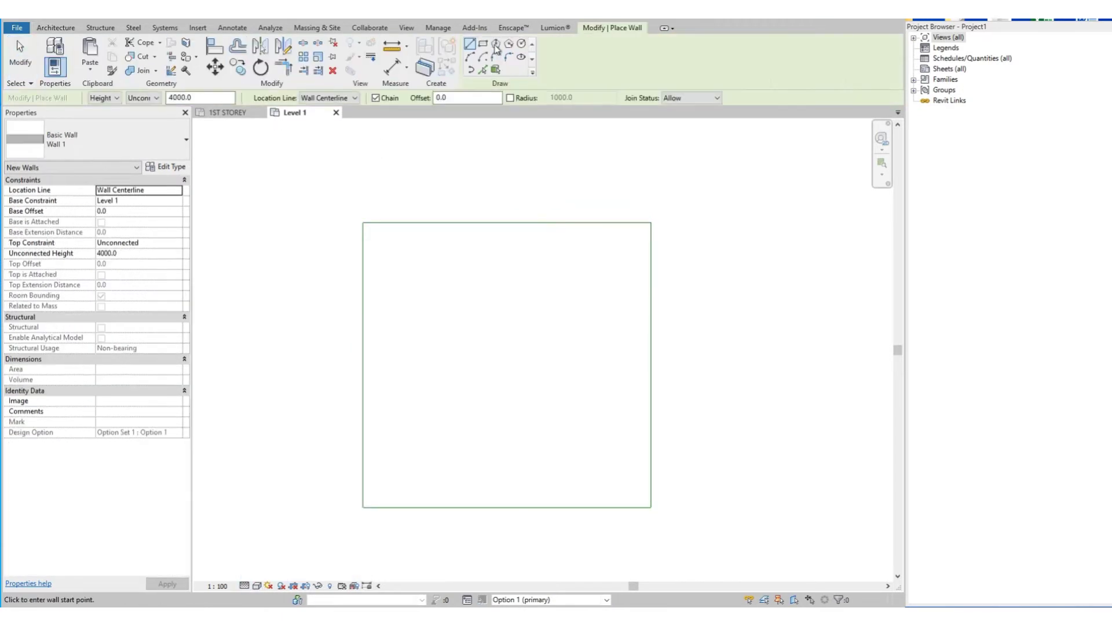
{"action": "left_click", "coordinate": [483, 44]}
{"action": "left_click", "coordinate": [362, 223]}
{"action": "left_click", "coordinate": [139, 190]}
{"action": "left_click", "coordinate": [124, 221]}
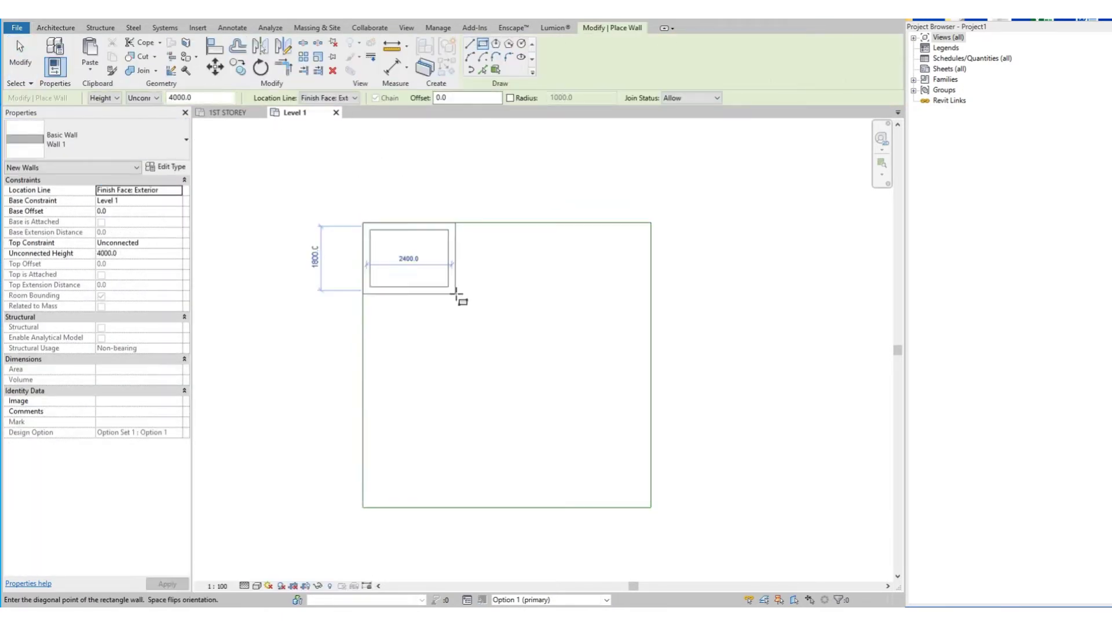
{"action": "left_click", "coordinate": [651, 507]}
{"action": "key", "text": "Escape"}
{"action": "key", "text": "Escape"}
{"action": "left_click_drag", "start_coordinate": [666, 521], "coordinate": [443, 215]}
{"action": "key", "text": "Escape"}
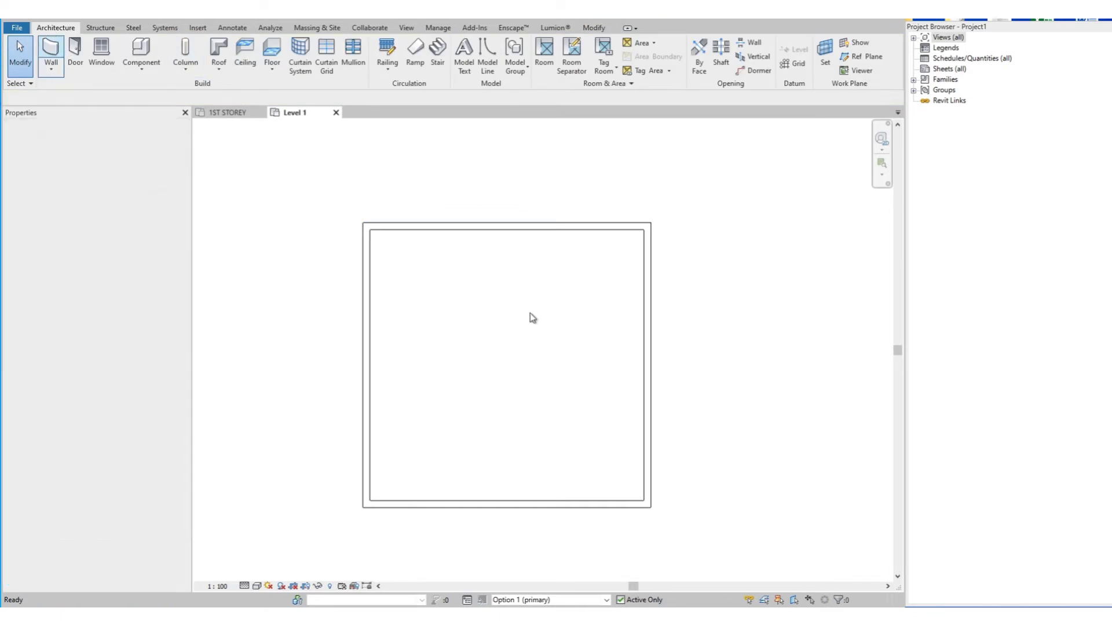
Step: Draw a vertical interior wall between the midpoints of the upper and lower outer walls, using Wall Centerline as location line
{"action": "key", "text": "w"}
{"action": "key", "text": "a"}
{"action": "left_click", "coordinate": [469, 44]}
{"action": "left_click", "coordinate": [139, 190]}
{"action": "left_click", "coordinate": [125, 200]}
{"action": "left_click", "coordinate": [507, 229]}
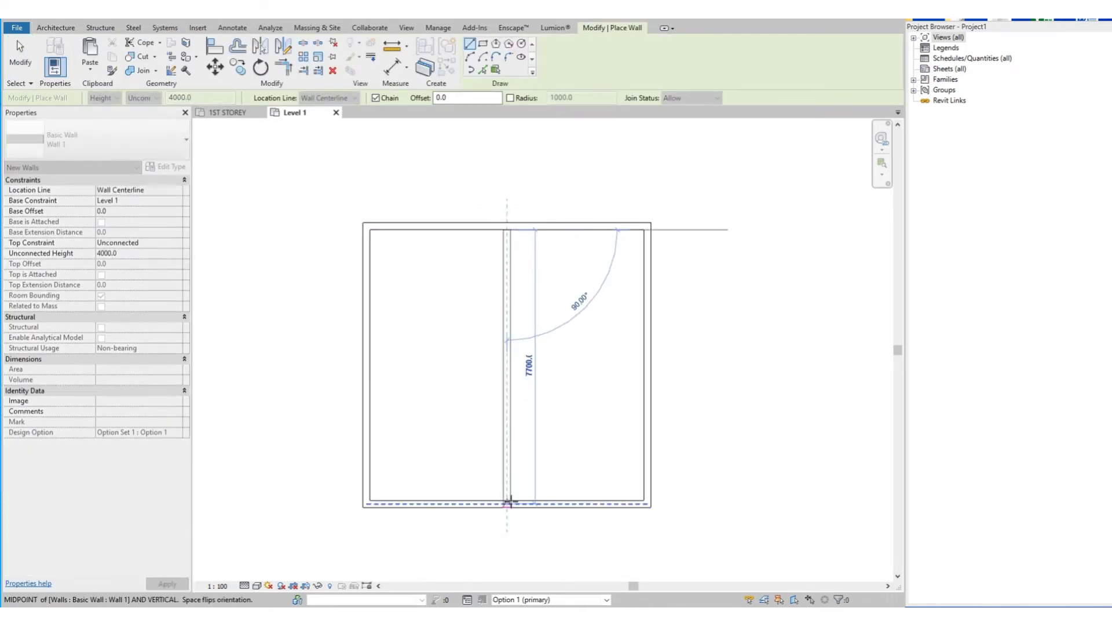
{"action": "left_click", "coordinate": [506, 503]}
{"action": "key", "text": "Escape"}
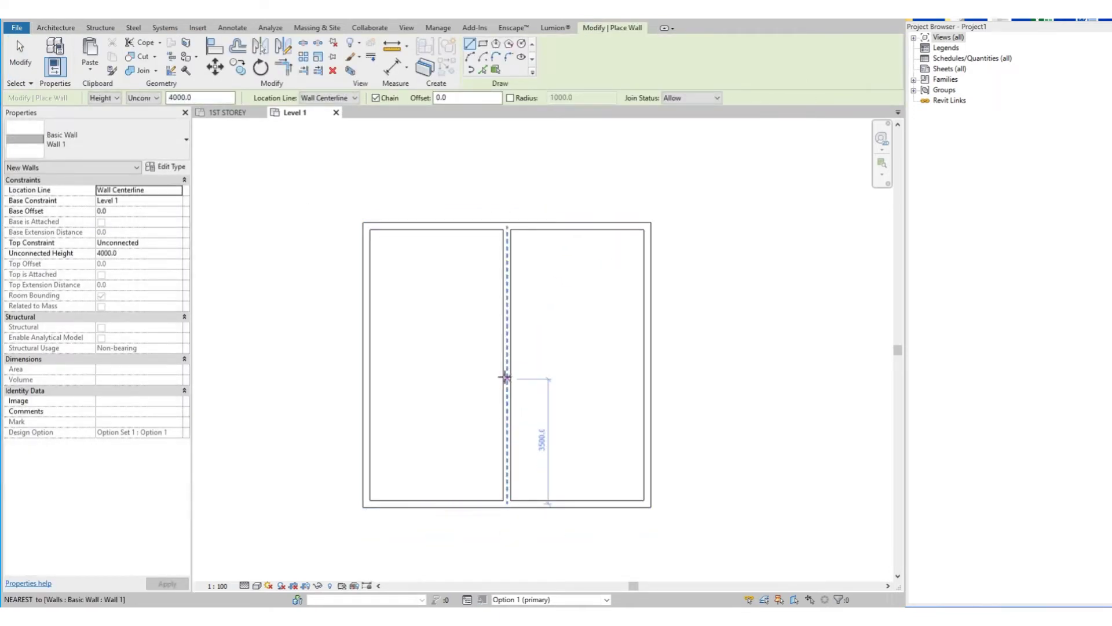
Step: Draw a horizontal interior wall through the middle of the plan, from the left outer wall to the right one
{"action": "left_click", "coordinate": [369, 365]}
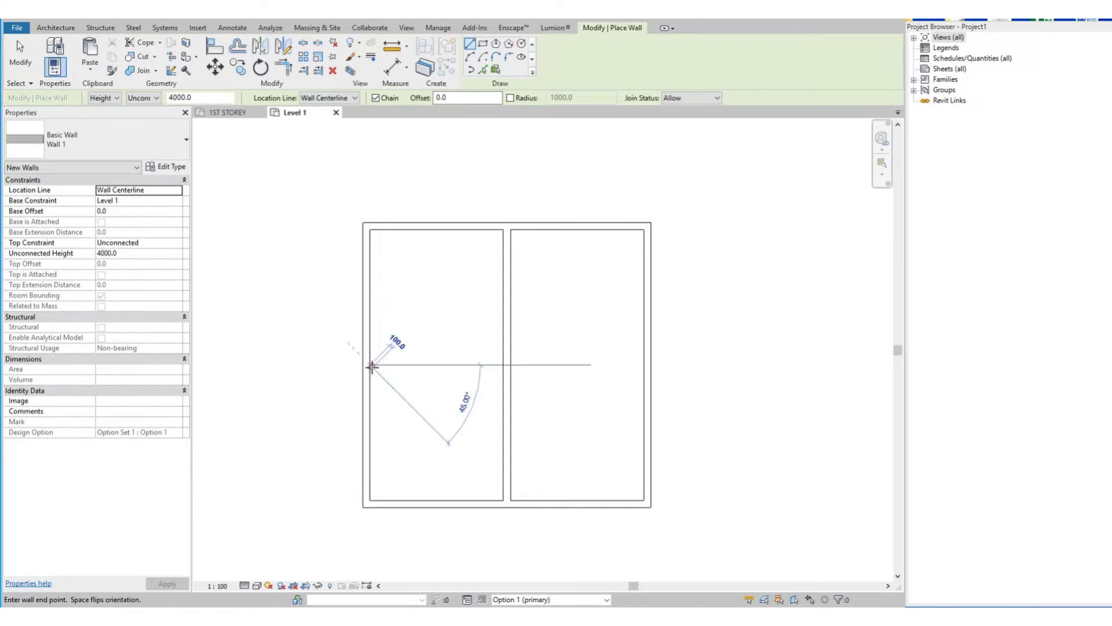
{"action": "left_click", "coordinate": [646, 365]}
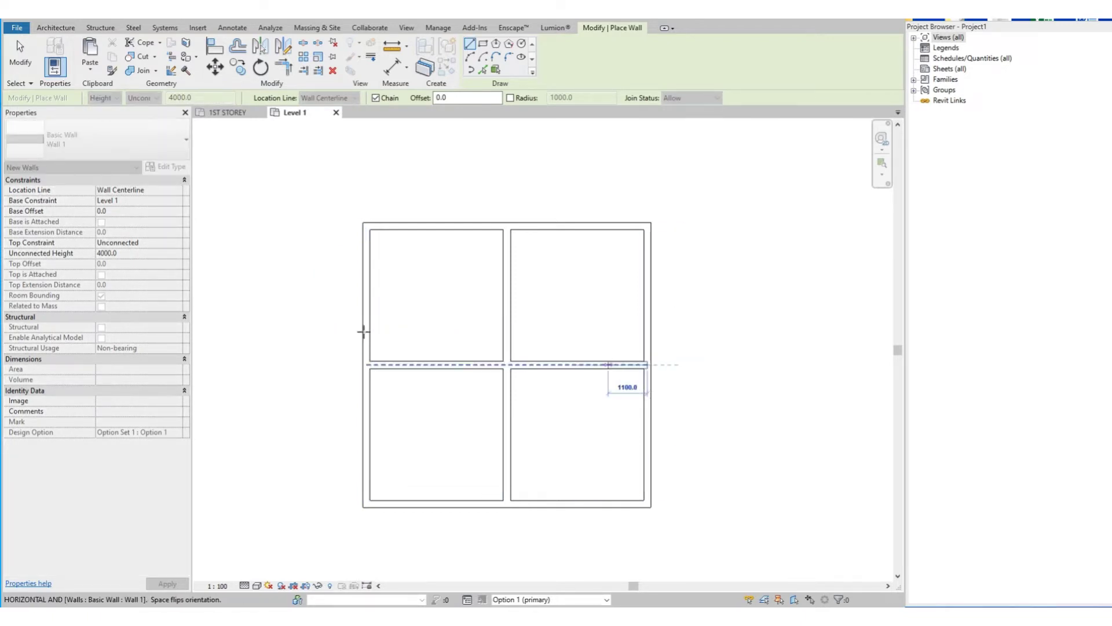
{"action": "key", "text": "Escape"}
{"action": "key", "text": "Escape"}
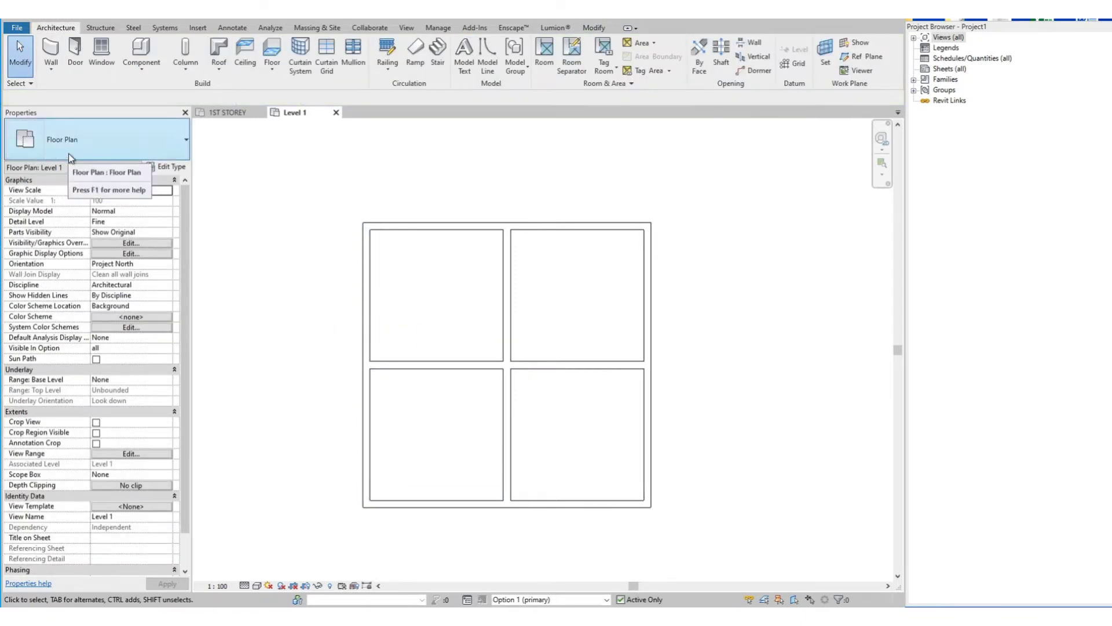
{"action": "left_click", "coordinate": [623, 318]}
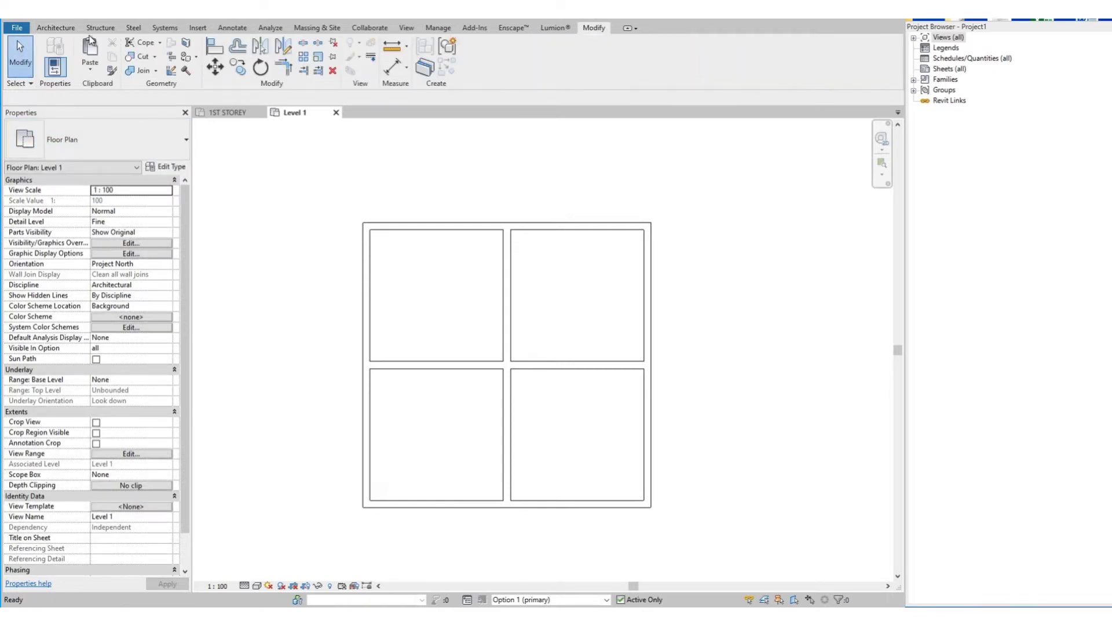
Step: Place rooms in the enclosed quadrants of the Option 1 wall layout
{"action": "left_click", "coordinate": [58, 28]}
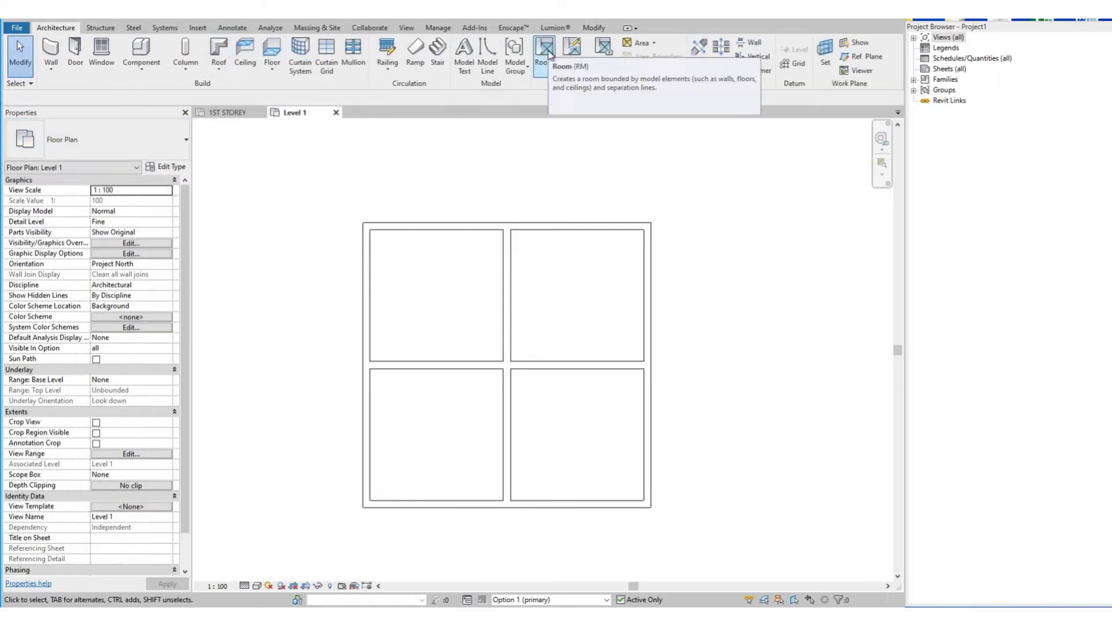
{"action": "left_click", "coordinate": [545, 54]}
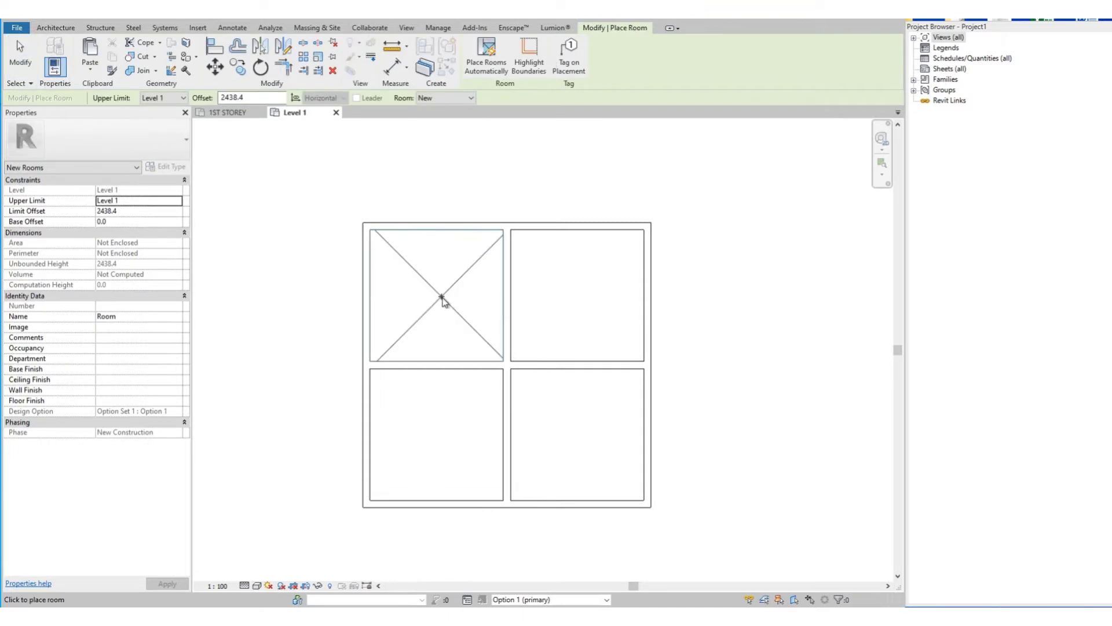
{"action": "left_click", "coordinate": [438, 298]}
{"action": "left_click", "coordinate": [440, 436]}
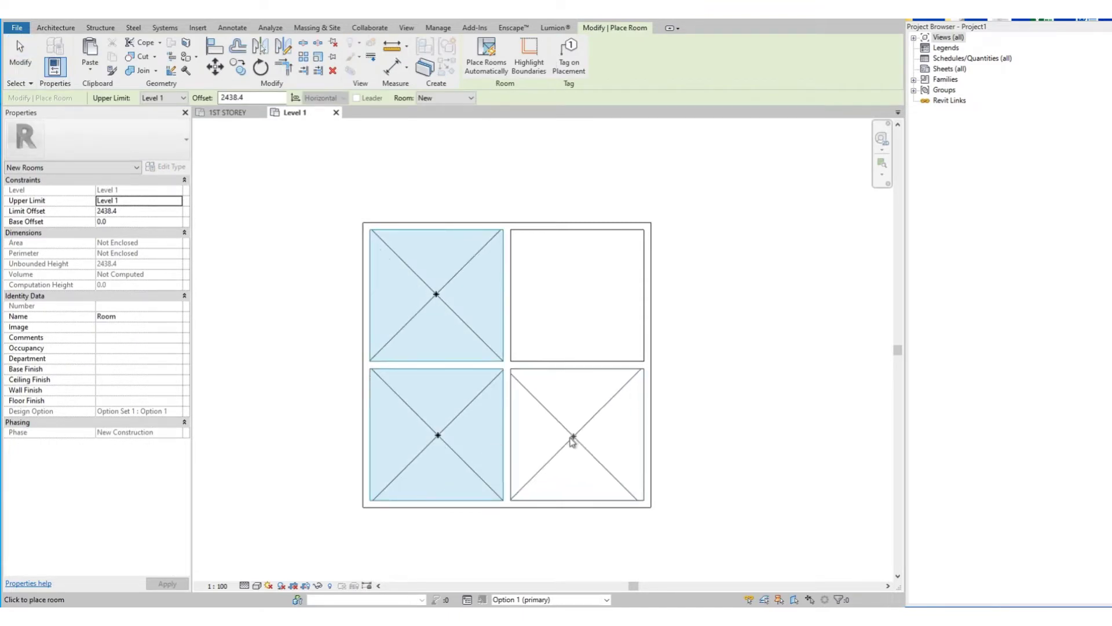
{"action": "left_click", "coordinate": [572, 437]}
{"action": "key", "text": "Escape"}
{"action": "key", "text": "Escape"}
Step: Inspect the number and name of the upper-left room
{"action": "left_click", "coordinate": [429, 293]}
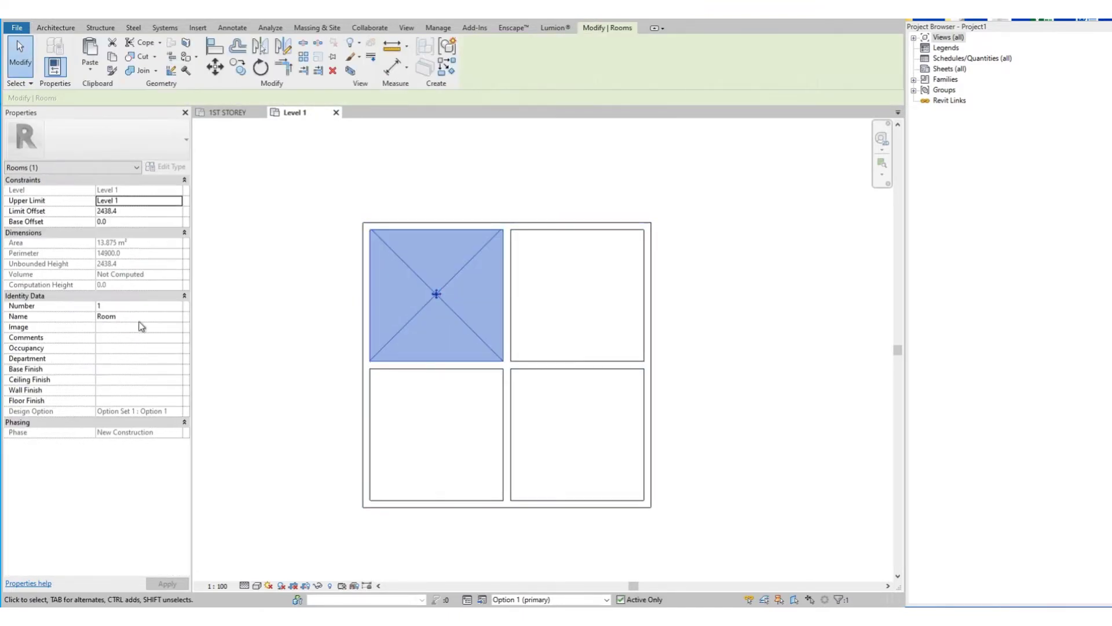
{"action": "left_click", "coordinate": [141, 316]}
{"action": "left_click", "coordinate": [454, 412]}
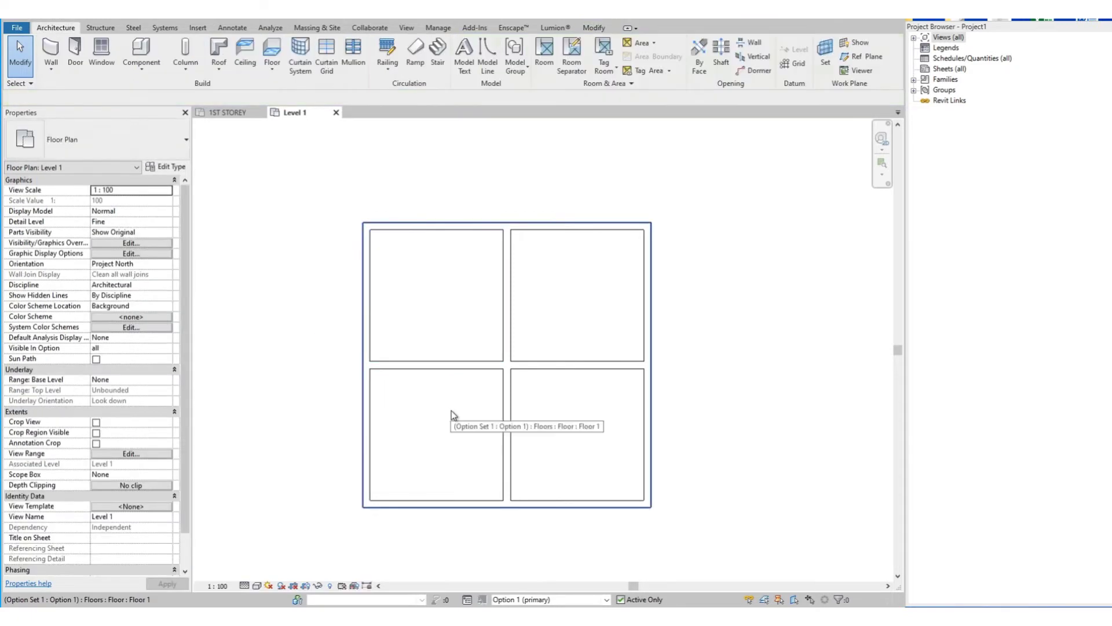
Step: Turn on the Reference subcategory of Rooms in the Level 1 floor plan's visibility/graphics overrides
{"action": "left_click", "coordinate": [119, 243]}
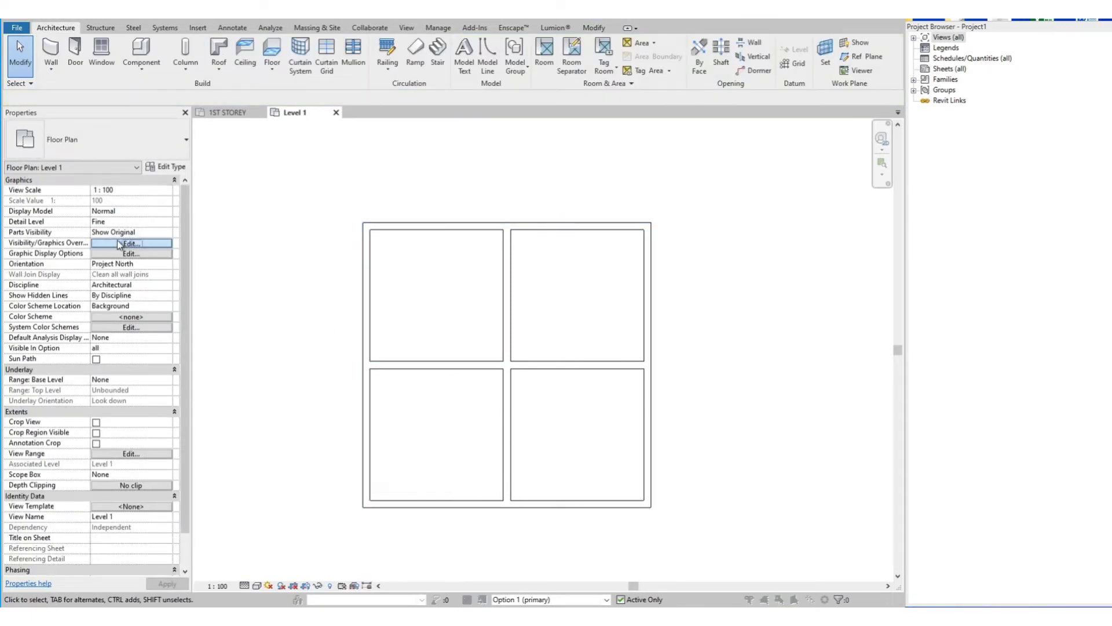
{"action": "scroll", "coordinate": [174, 350], "scroll_direction": "down", "scroll_amount": 5}
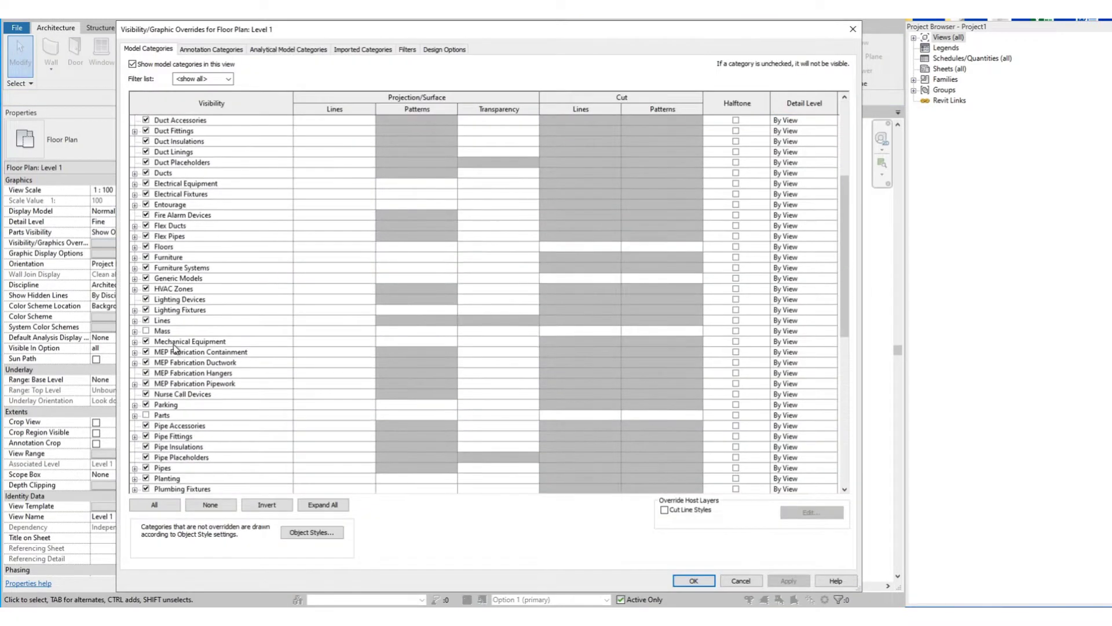
{"action": "left_click", "coordinate": [175, 310]}
{"action": "scroll", "coordinate": [175, 311], "scroll_direction": "down", "scroll_amount": 1}
{"action": "scroll", "coordinate": [176, 311], "scroll_direction": "down", "scroll_amount": 4}
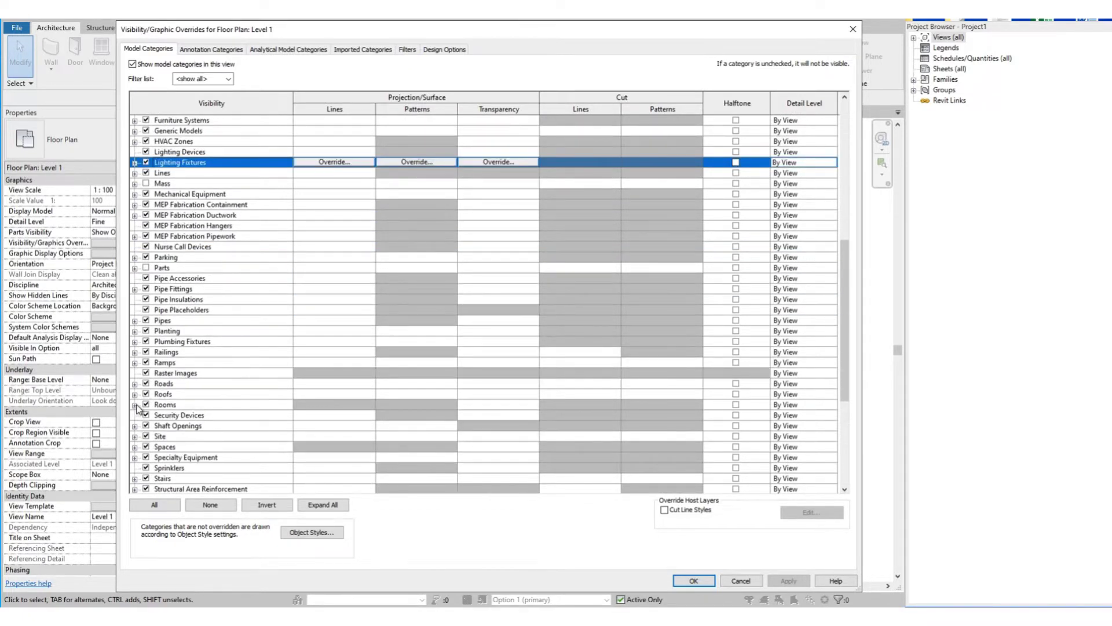
{"action": "left_click", "coordinate": [135, 405]}
{"action": "left_click", "coordinate": [158, 437]}
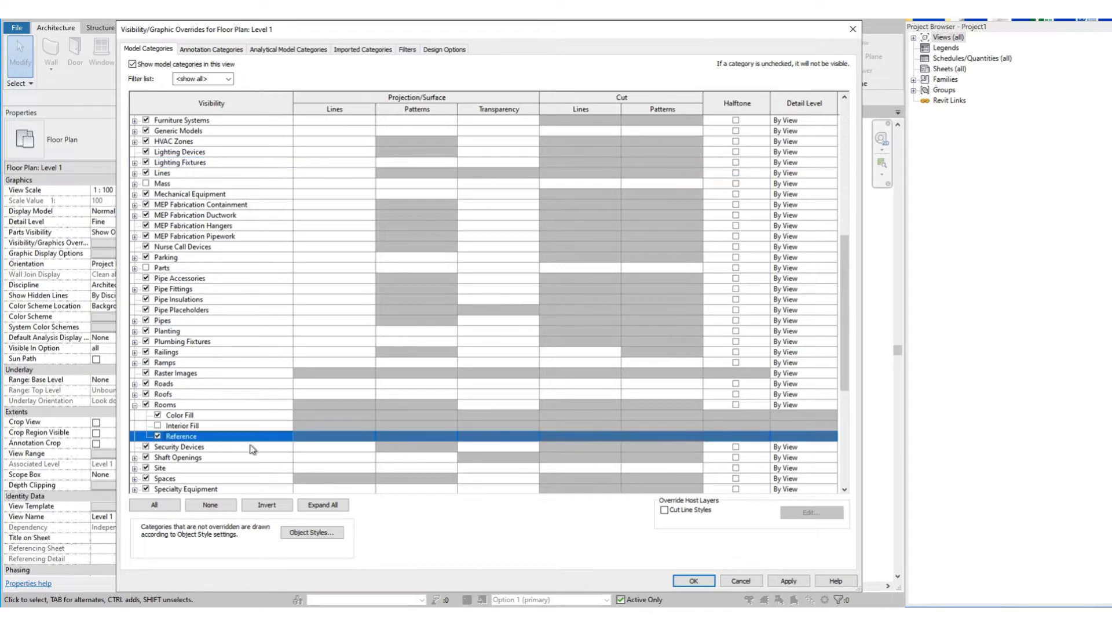
{"action": "left_click", "coordinate": [694, 580]}
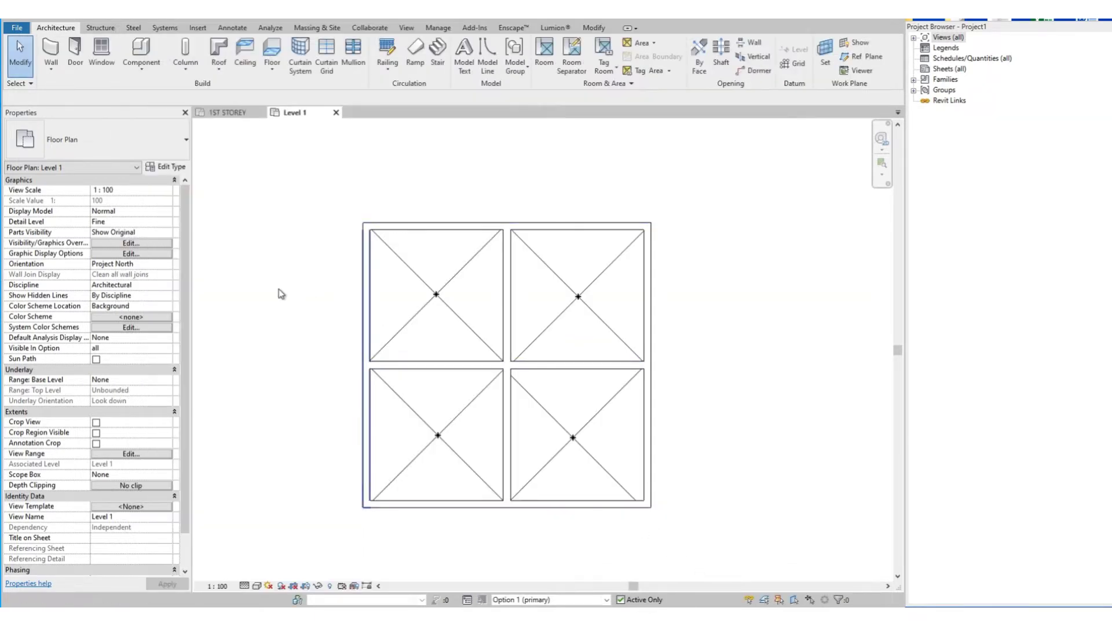
Step: Rename the lower-left room as Room 2
{"action": "left_click", "coordinate": [450, 429]}
{"action": "left_click", "coordinate": [451, 429]}
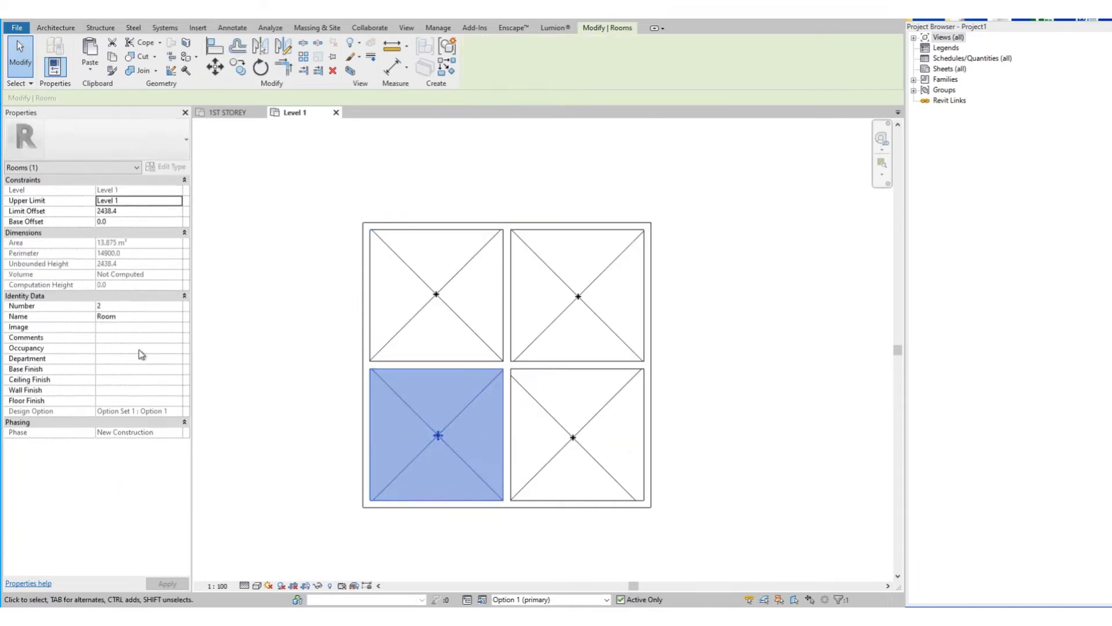
{"action": "left_click", "coordinate": [145, 316]}
{"action": "key", "text": "BackSpace"}
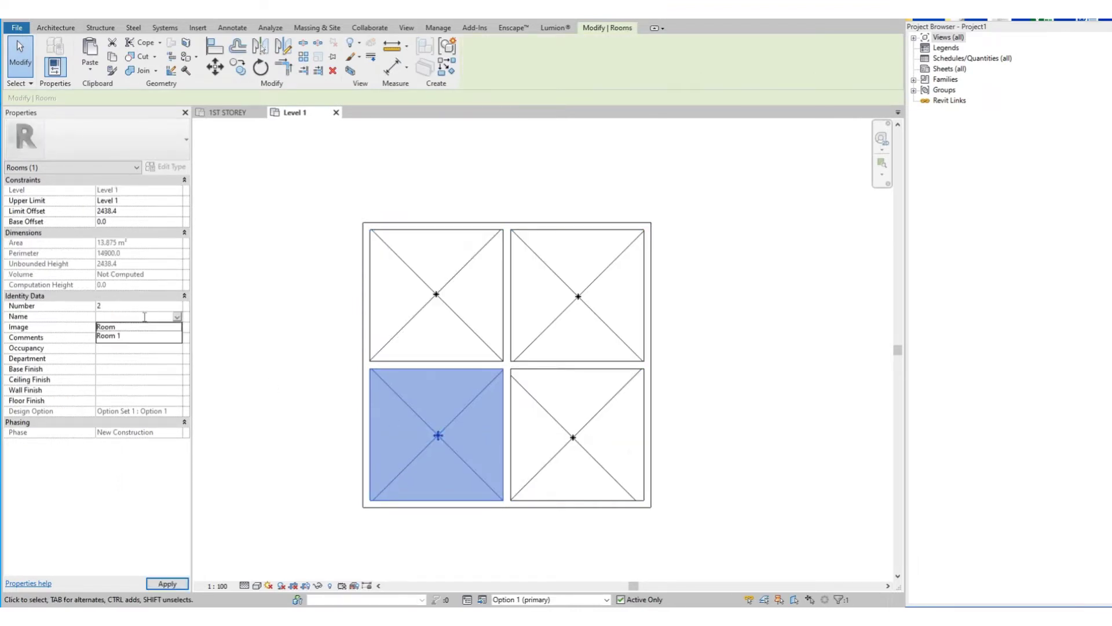
{"action": "left_click", "coordinate": [140, 318]}
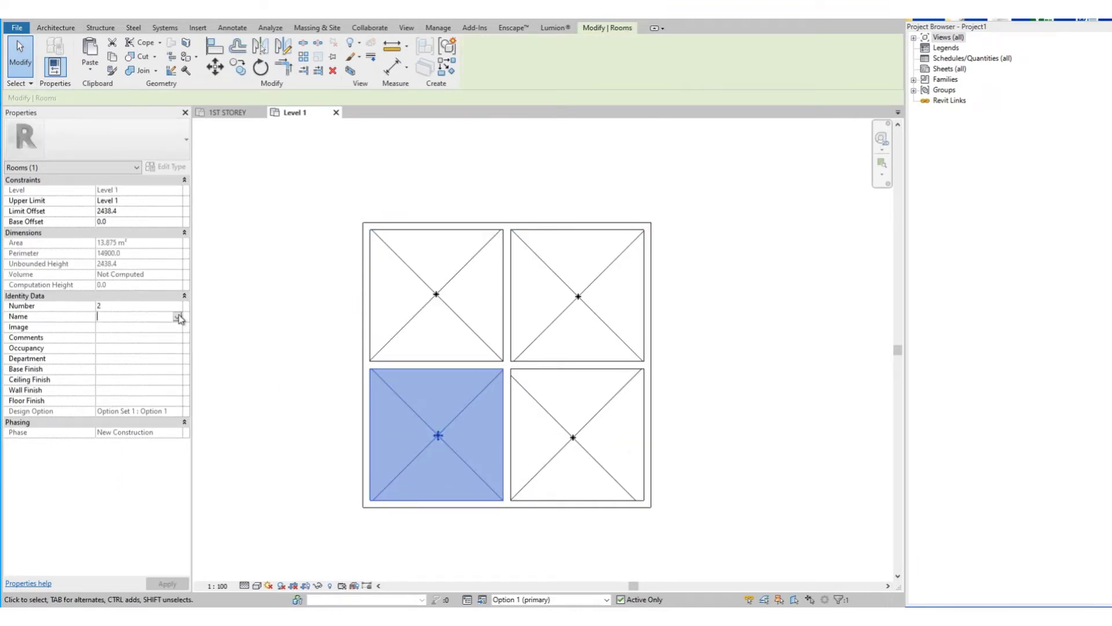
{"action": "left_click", "coordinate": [177, 316]}
{"action": "left_click", "coordinate": [128, 336]}
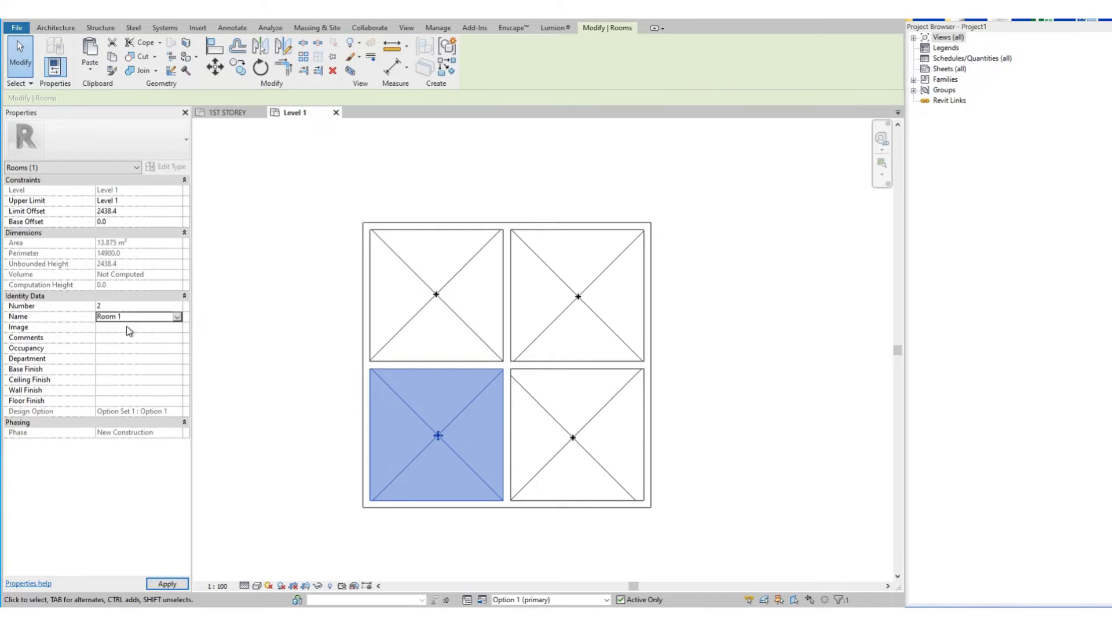
{"action": "left_click", "coordinate": [124, 316]}
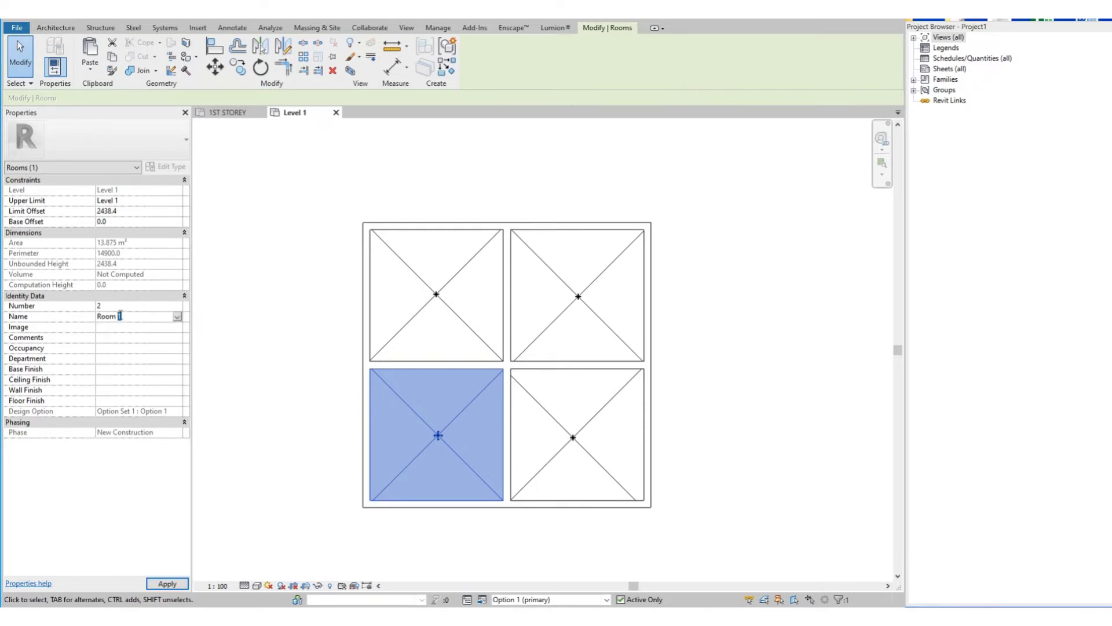
Step: Rename the upper-right room as Room 3
{"action": "left_click", "coordinate": [582, 298]}
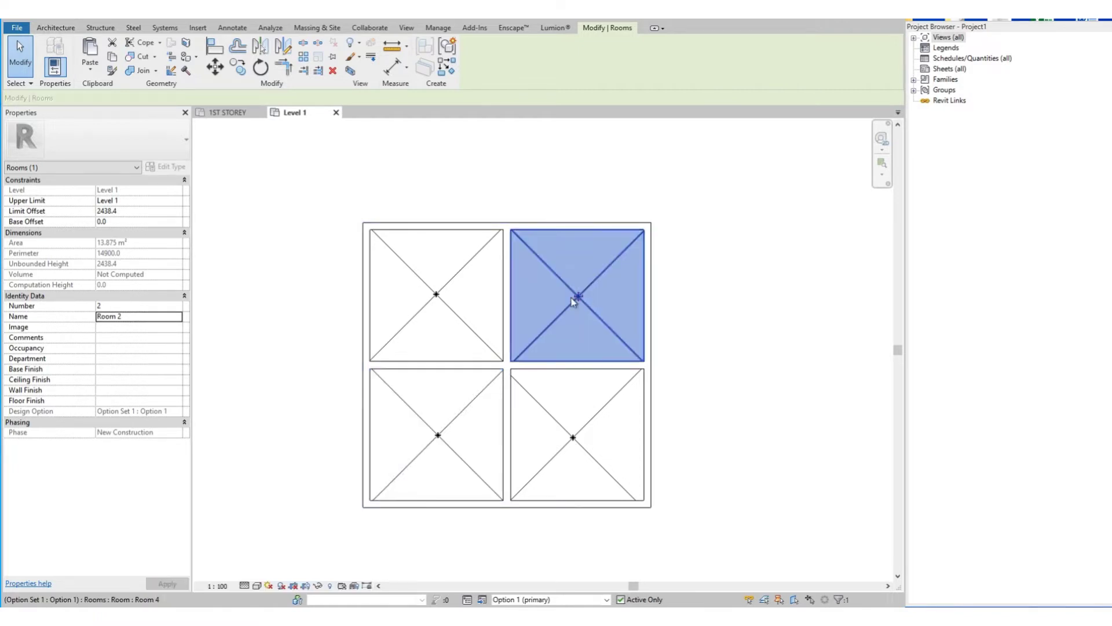
{"action": "left_click", "coordinate": [144, 314]}
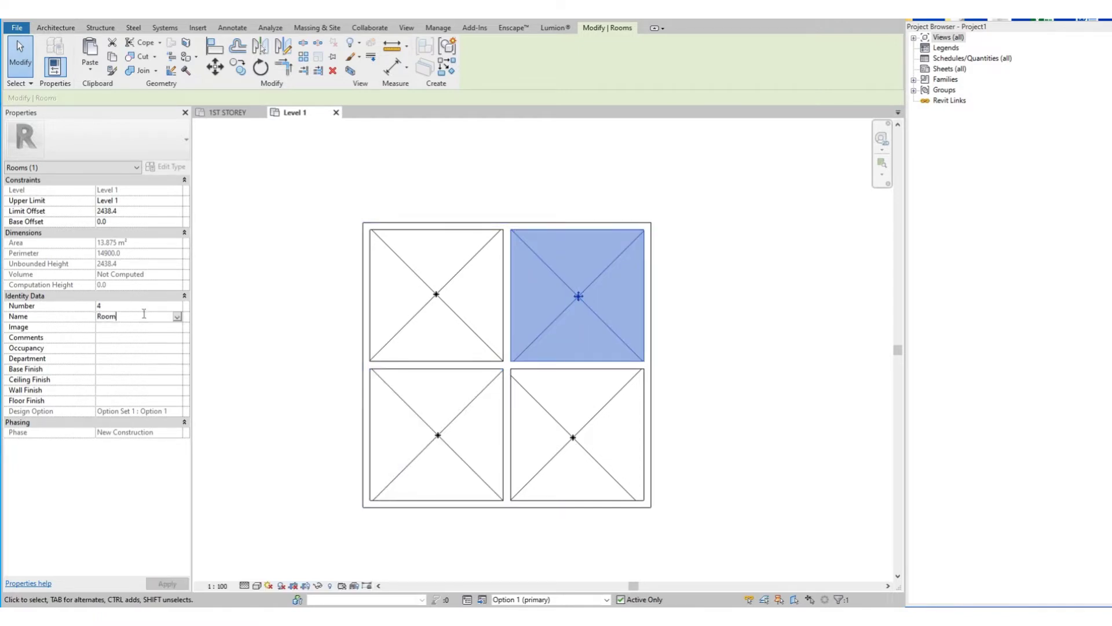
{"action": "type", "text": "3"}
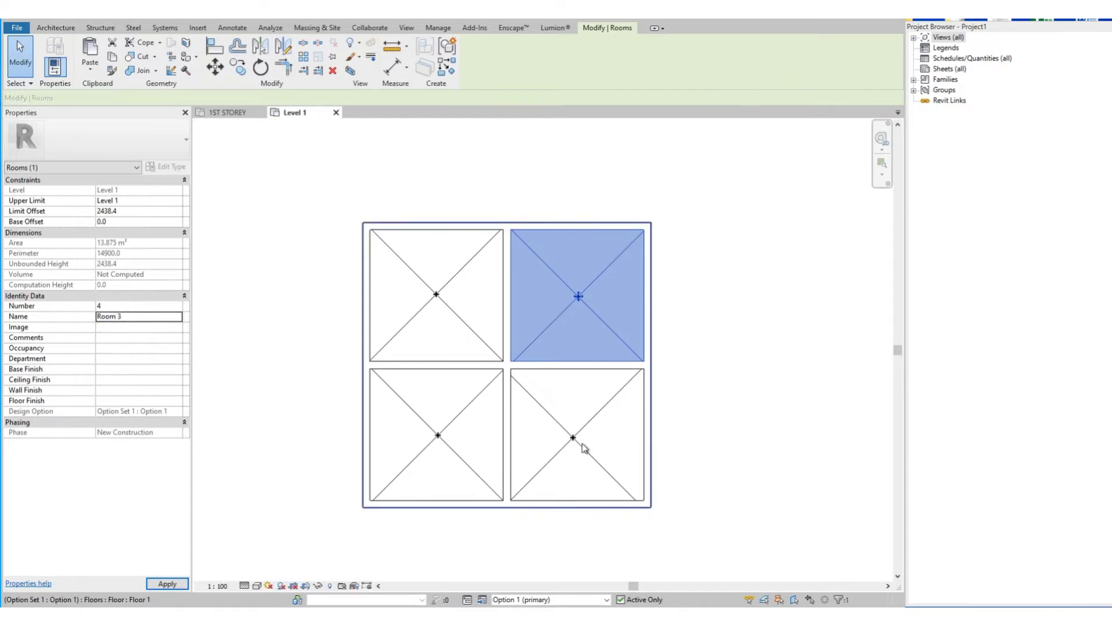
Step: Rename the lower-right room as Room 4
{"action": "left_click", "coordinate": [574, 438]}
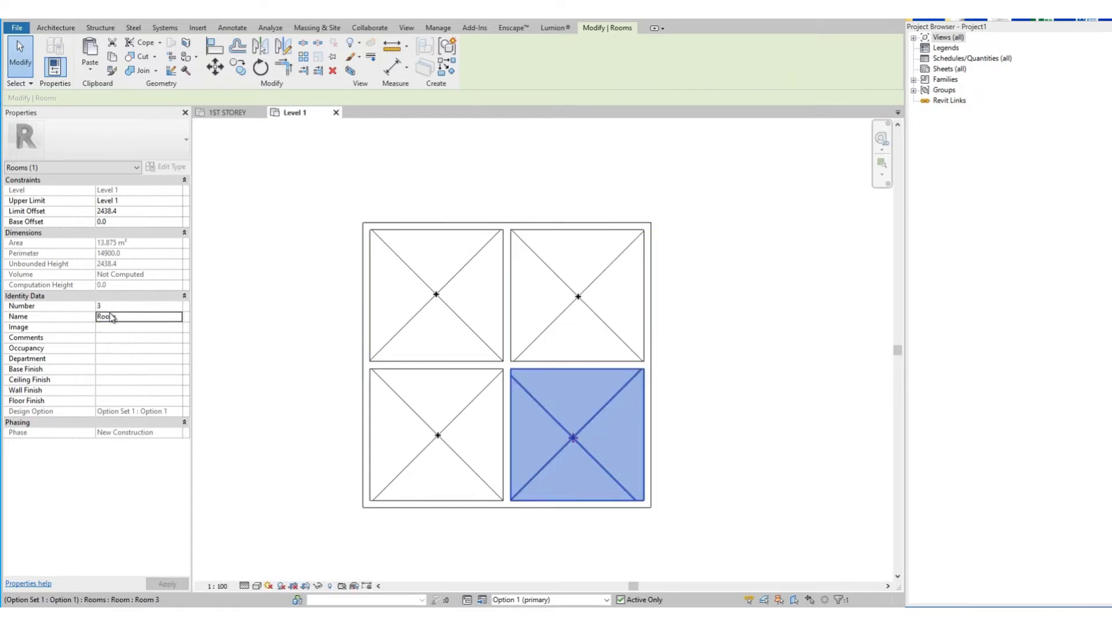
{"action": "left_click", "coordinate": [136, 316]}
{"action": "type", "text": "4"}
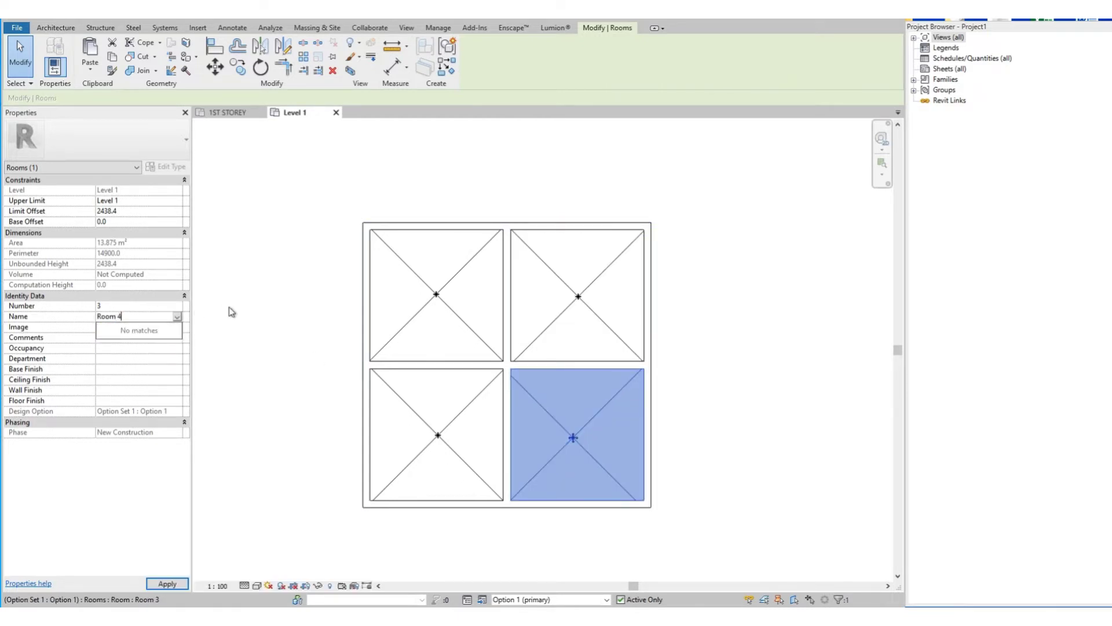
{"action": "left_click", "coordinate": [315, 392]}
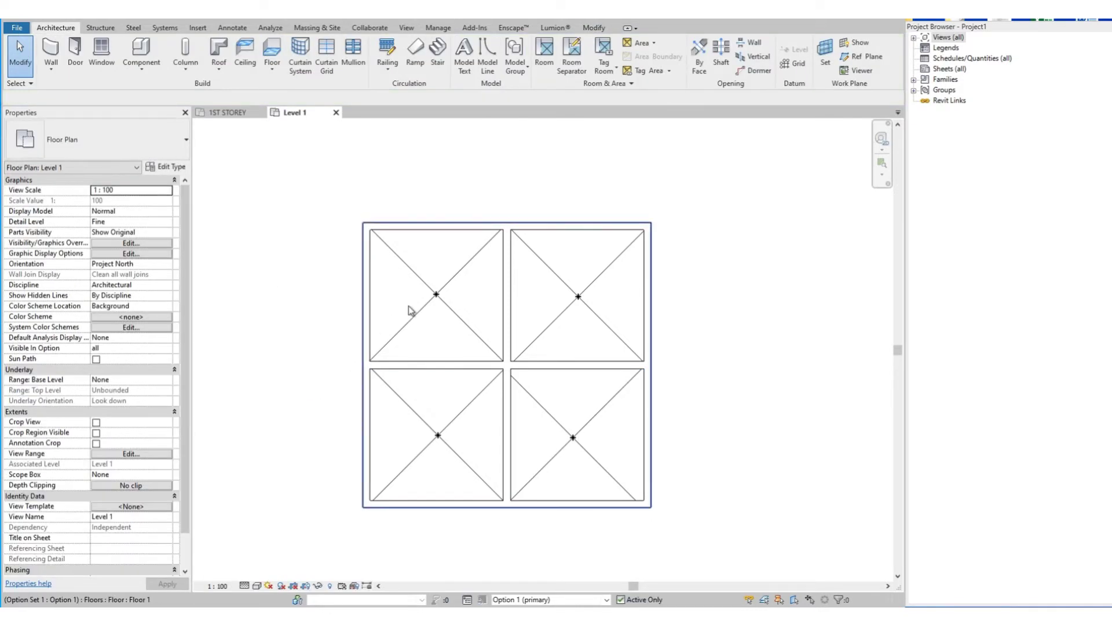
Step: Place a name-only room tag at the centre of each of the four rooms
{"action": "left_click", "coordinate": [604, 57]}
{"action": "key", "text": "Escape"}
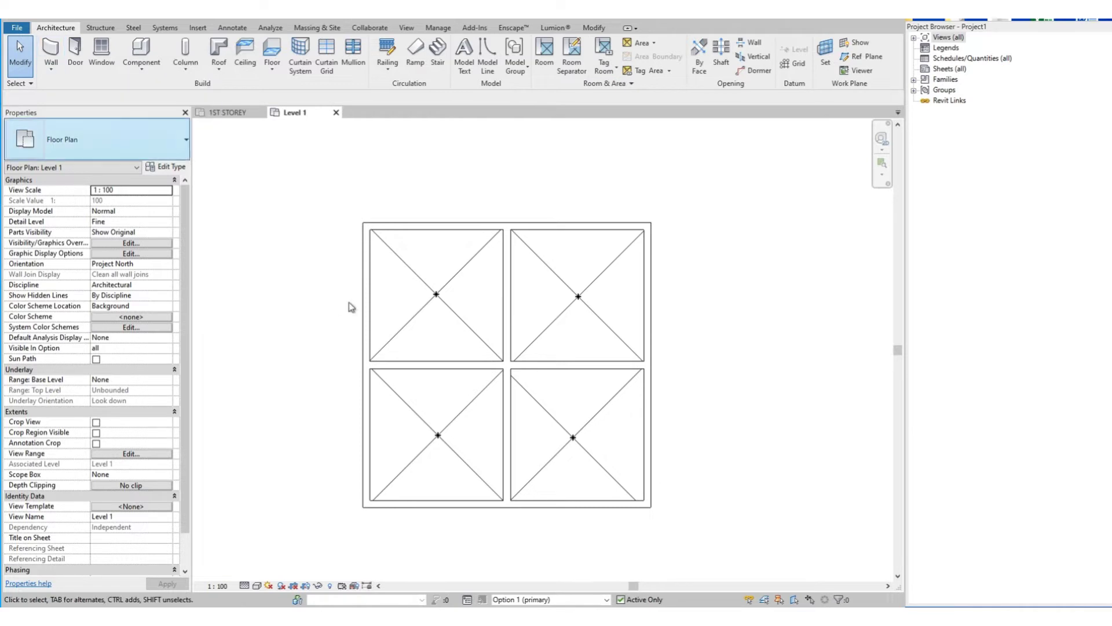
{"action": "key", "text": "r"}
{"action": "key", "text": "t"}
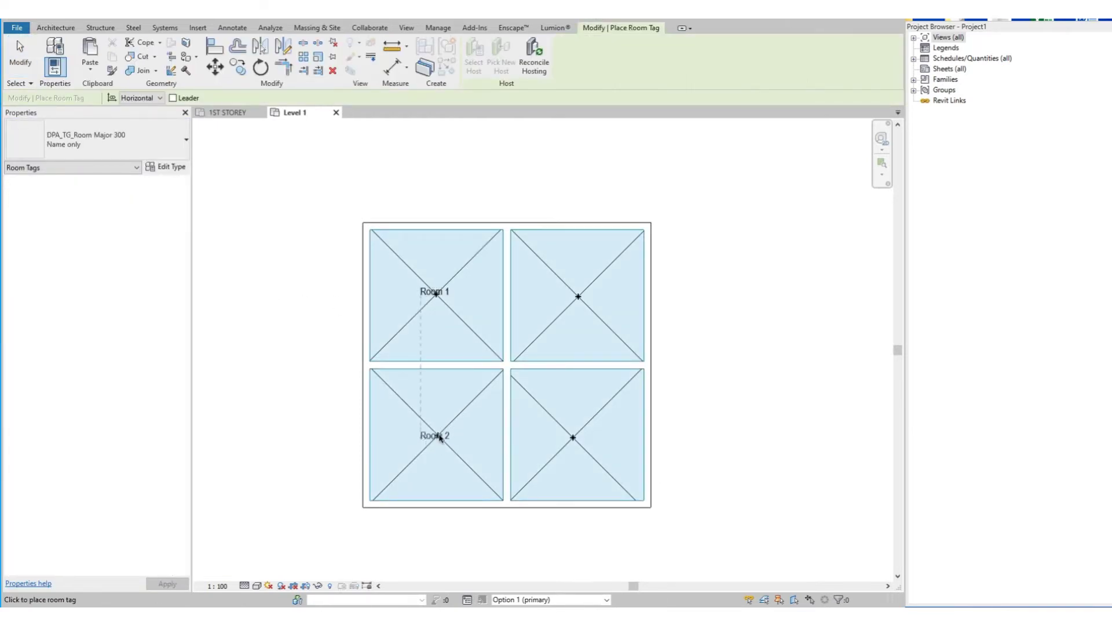
{"action": "left_click", "coordinate": [440, 436]}
{"action": "left_click", "coordinate": [576, 440]}
{"action": "key", "text": "Escape"}
{"action": "key", "text": "Escape"}
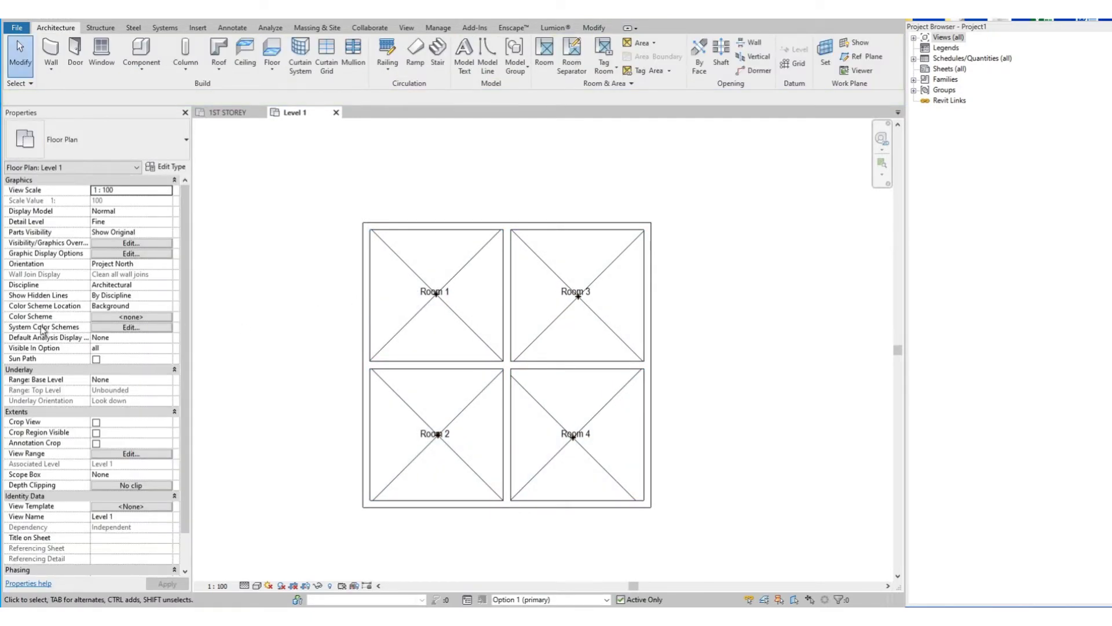
Step: Apply the Rooms color scheme Schema 1 to the Level 1 plan, colored by Name
{"action": "left_click", "coordinate": [126, 319]}
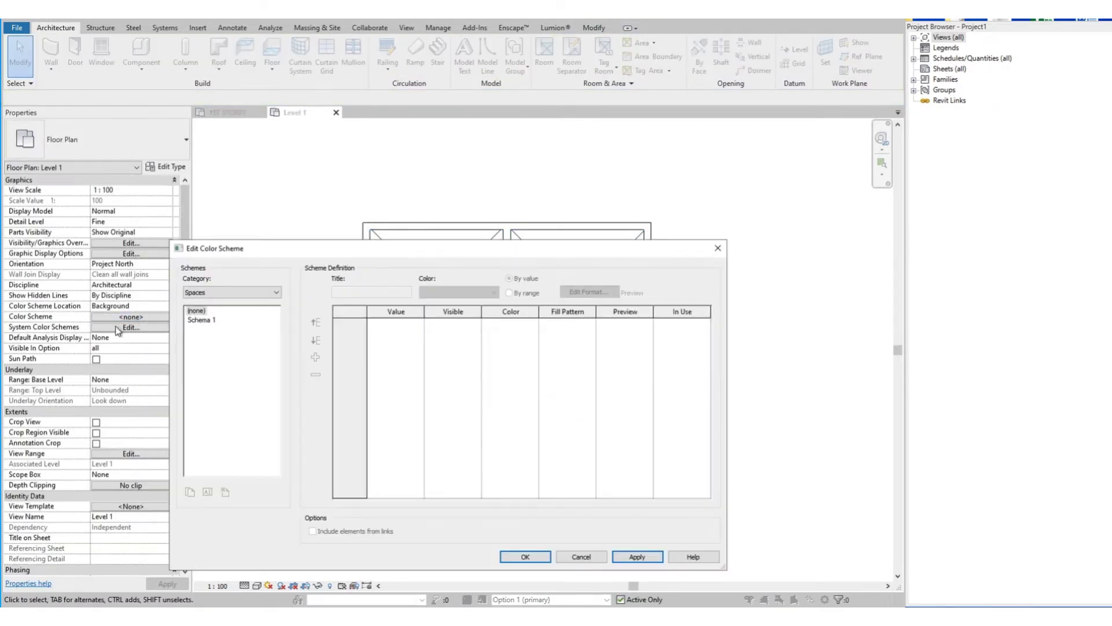
{"action": "left_click", "coordinate": [204, 292]}
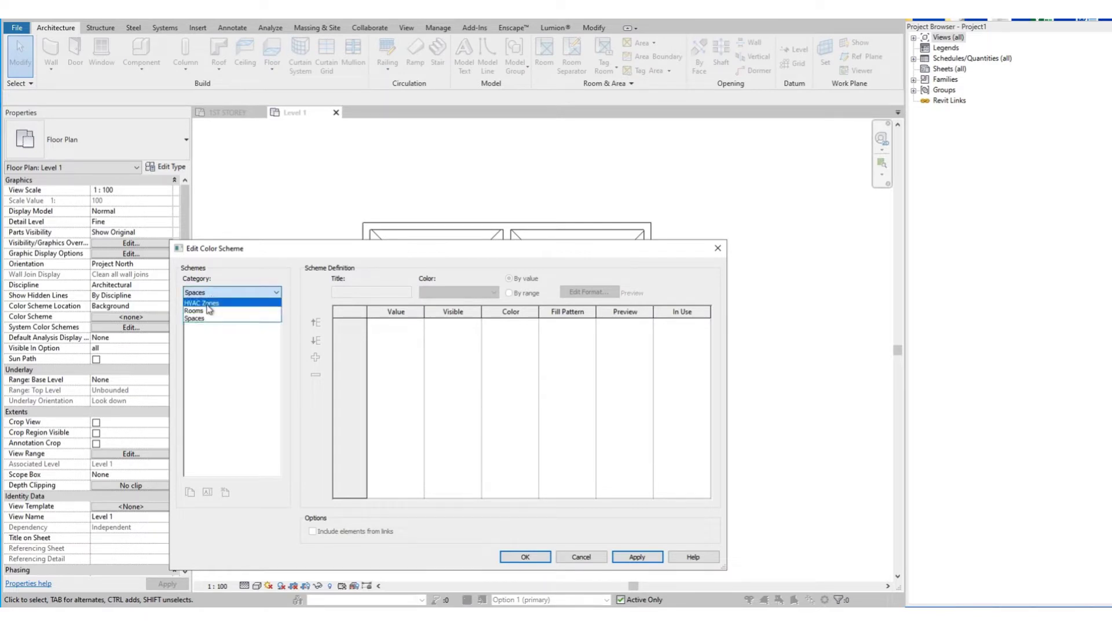
{"action": "left_click", "coordinate": [207, 311]}
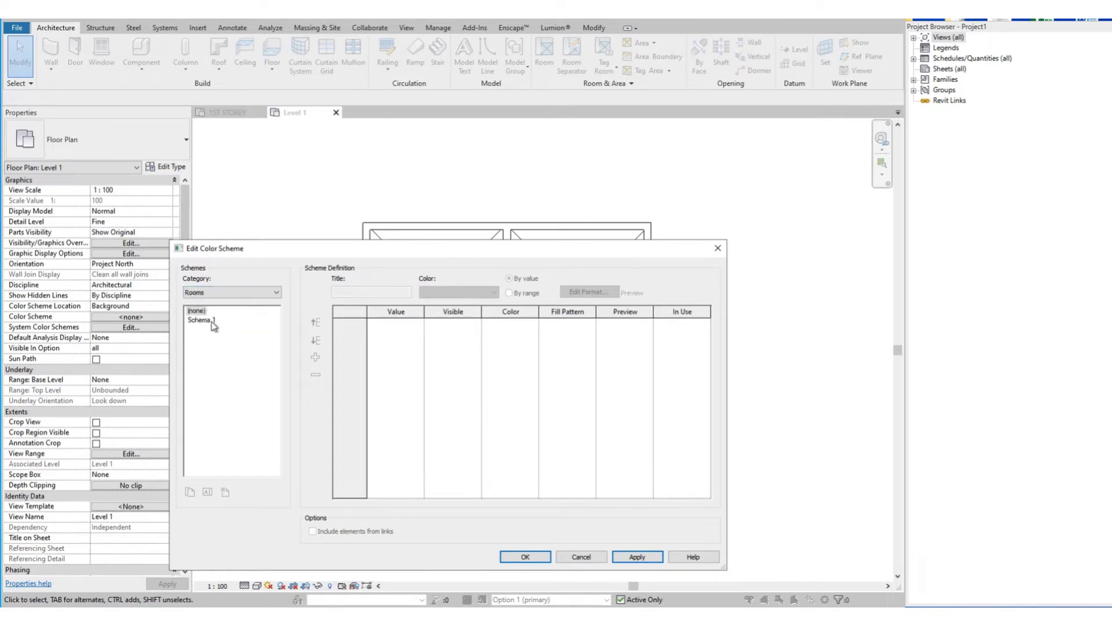
{"action": "left_click", "coordinate": [199, 320]}
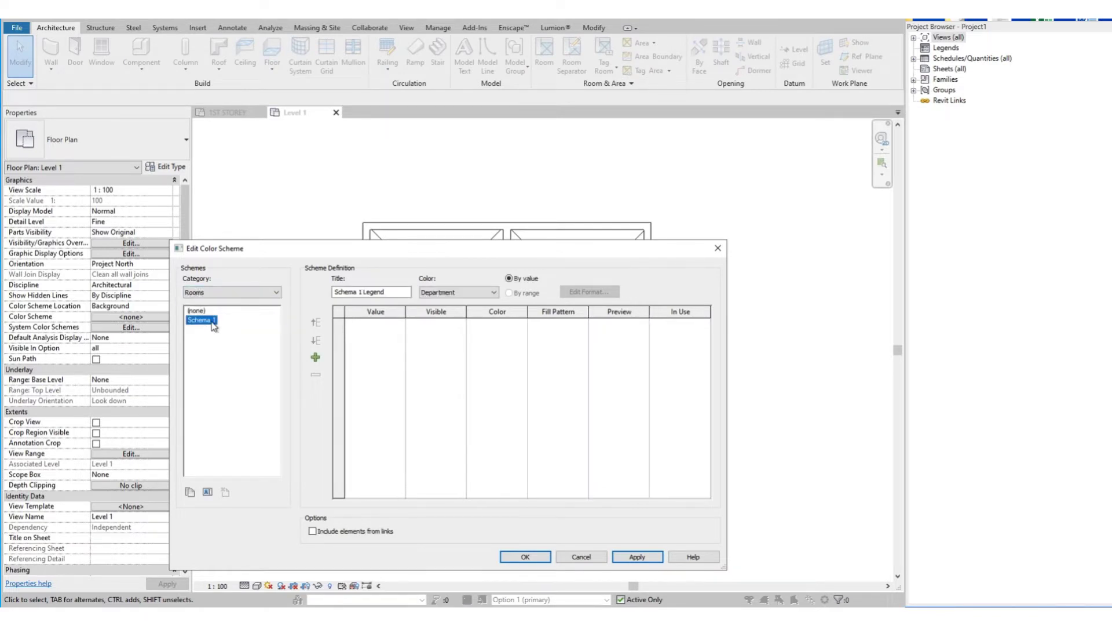
{"action": "left_click", "coordinate": [450, 294]}
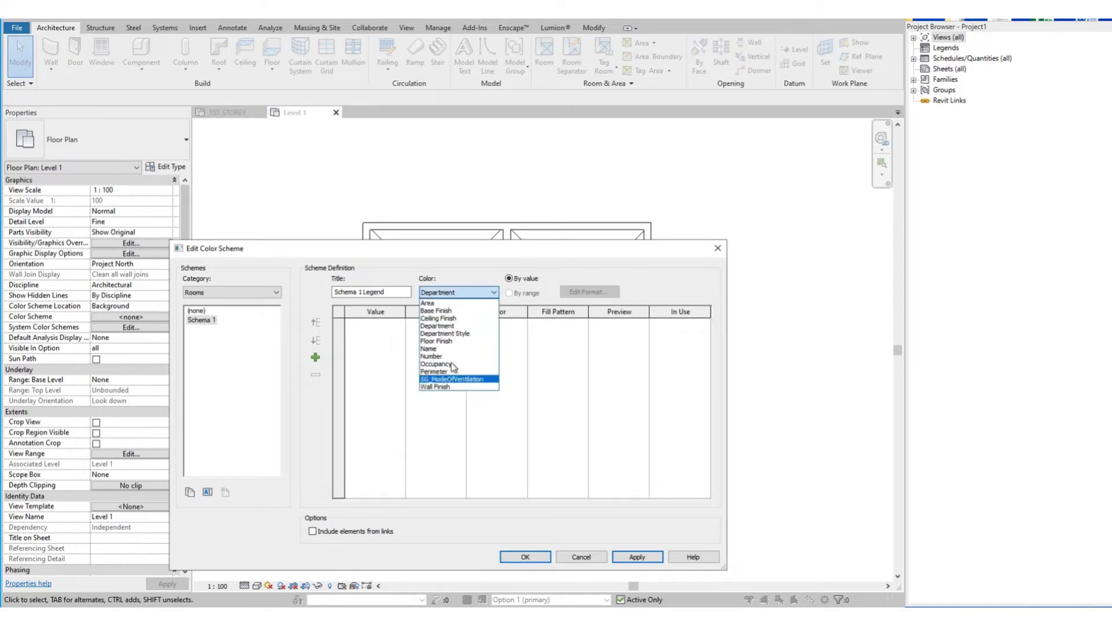
{"action": "left_click", "coordinate": [436, 350]}
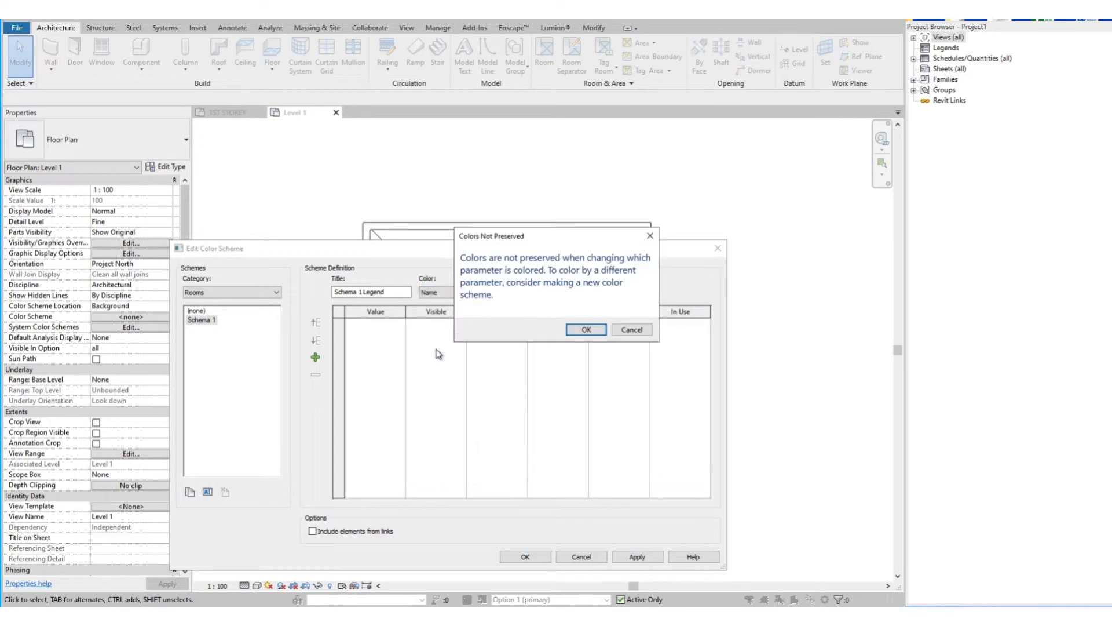
{"action": "left_click", "coordinate": [585, 329]}
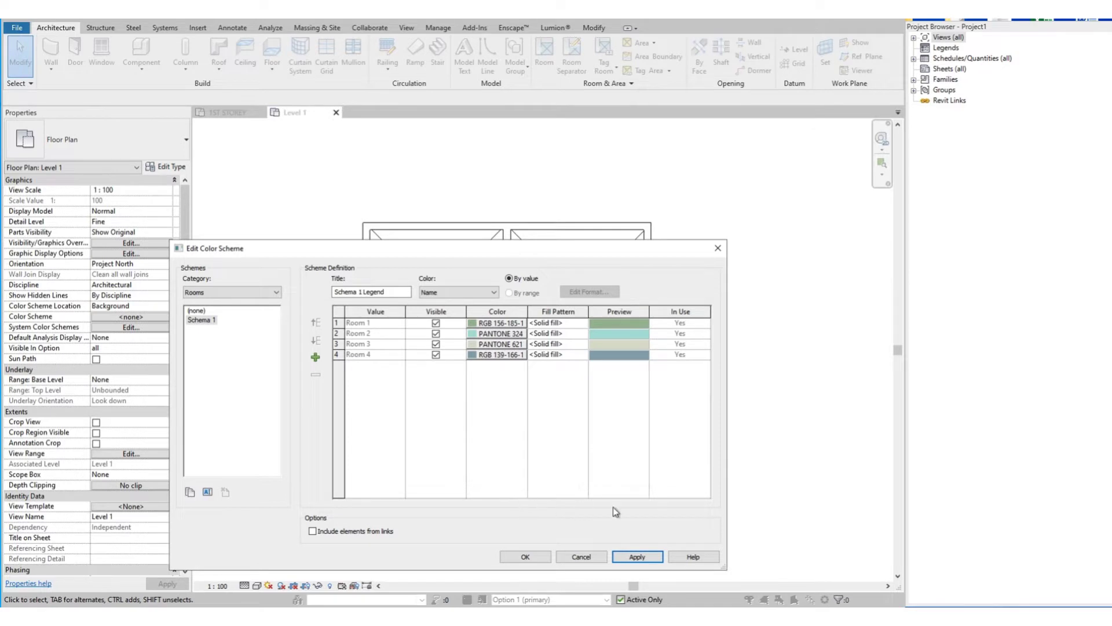
{"action": "left_click", "coordinate": [651, 558]}
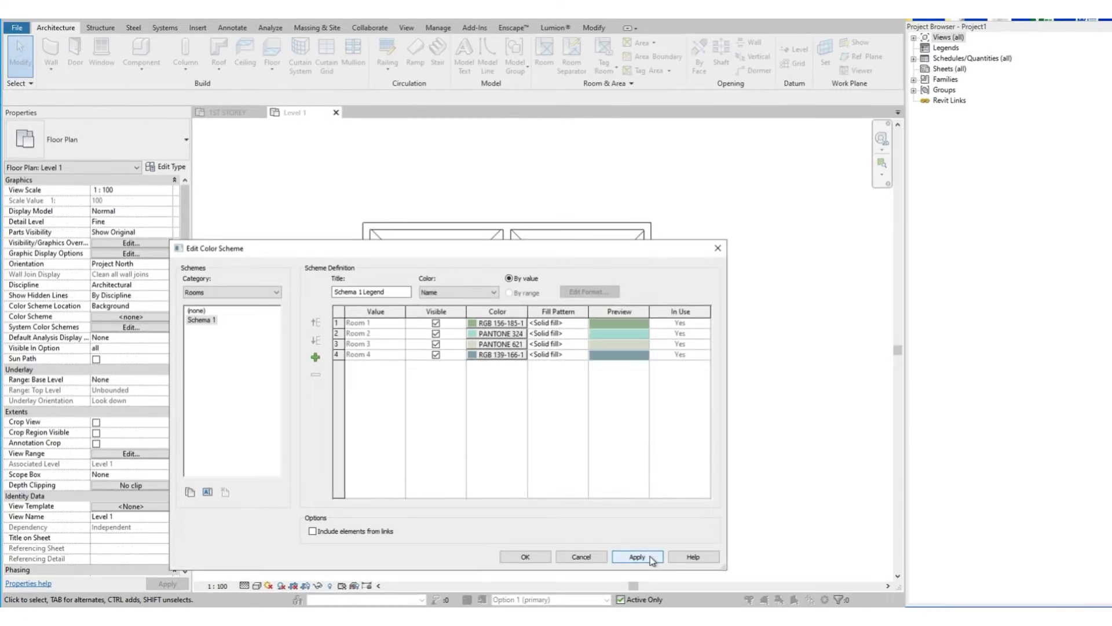
{"action": "left_click", "coordinate": [525, 556]}
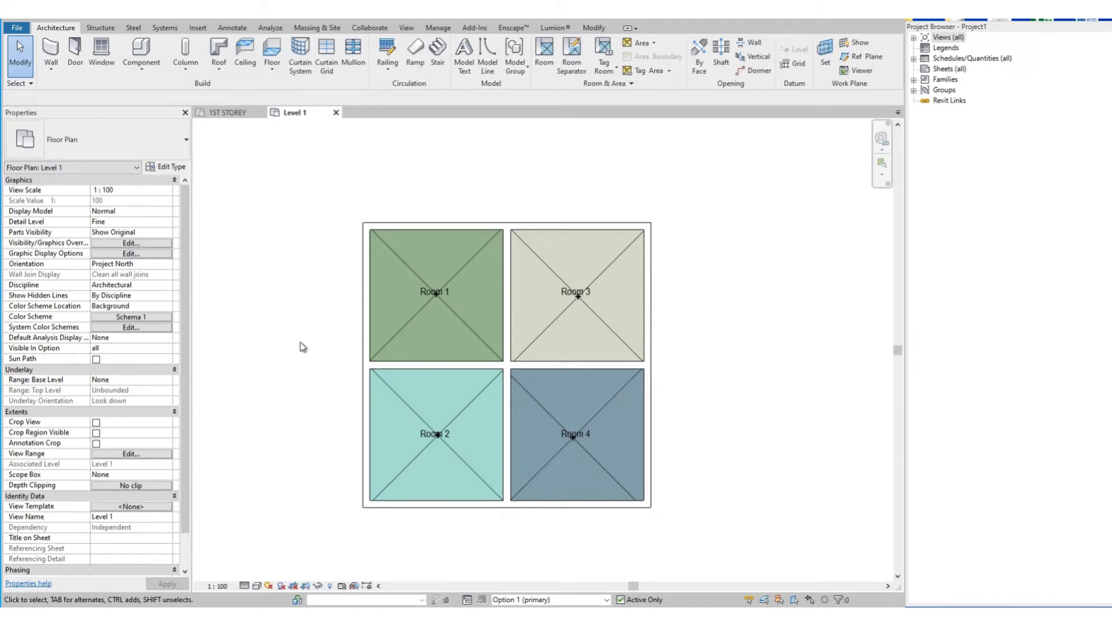
Step: Copy the floor and the four outer walls of Option 1 to the clipboard
{"action": "left_click", "coordinate": [407, 268]}
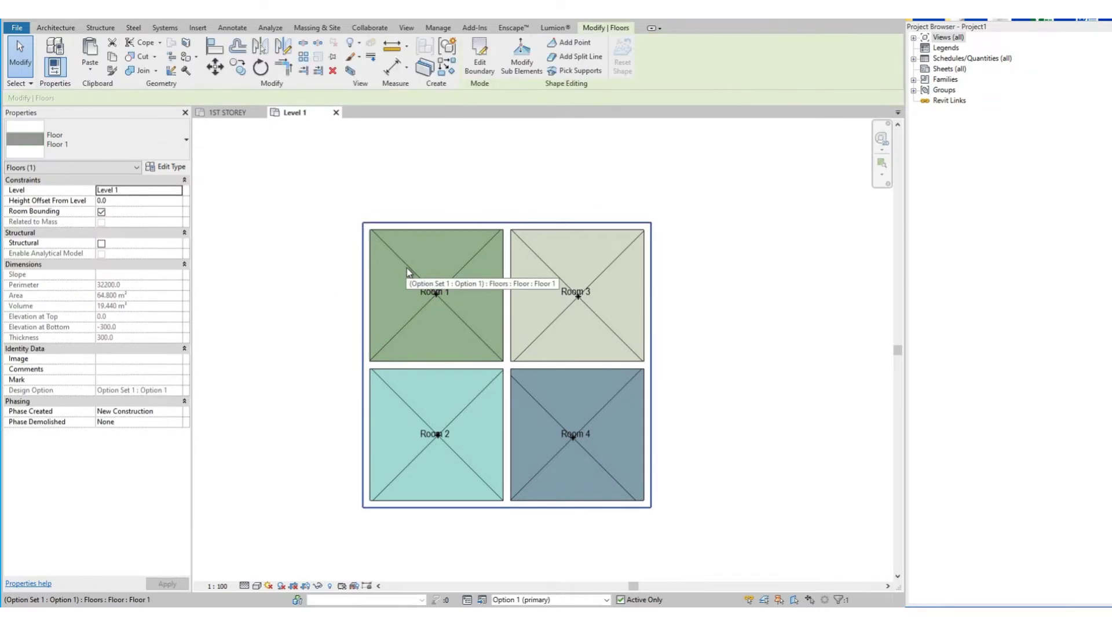
{"action": "left_click", "coordinate": [371, 271], "text": "ctrl"}
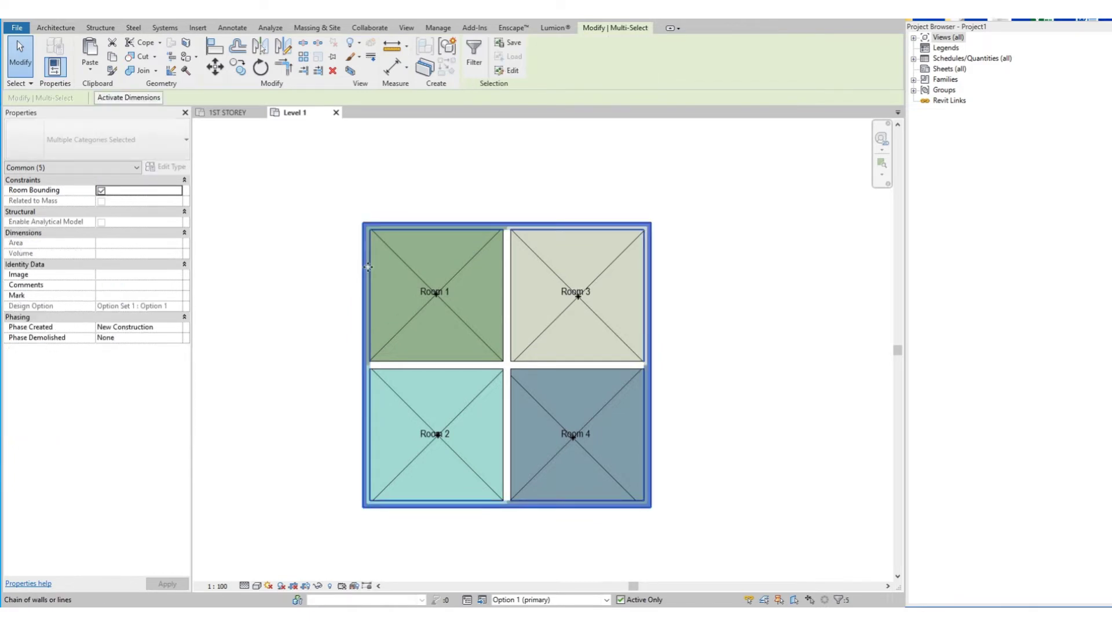
{"action": "left_click", "coordinate": [113, 60]}
{"action": "left_click", "coordinate": [713, 429]}
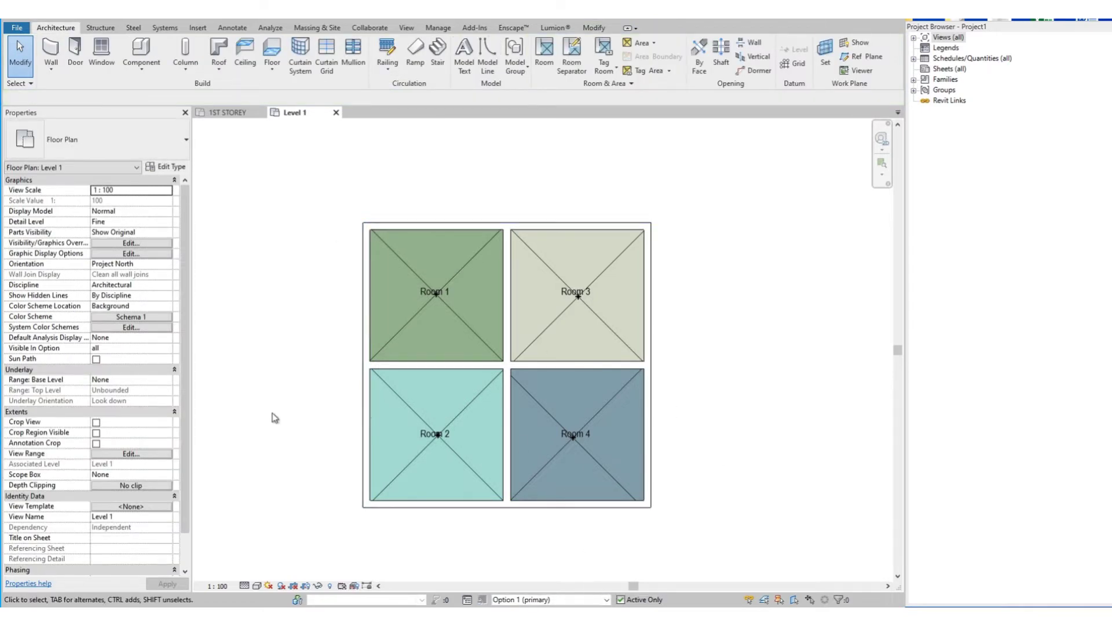
Step: Switch the active design option to Option 2 and paste the copied floor and outer walls aligned to the same place
{"action": "left_click", "coordinate": [564, 600]}
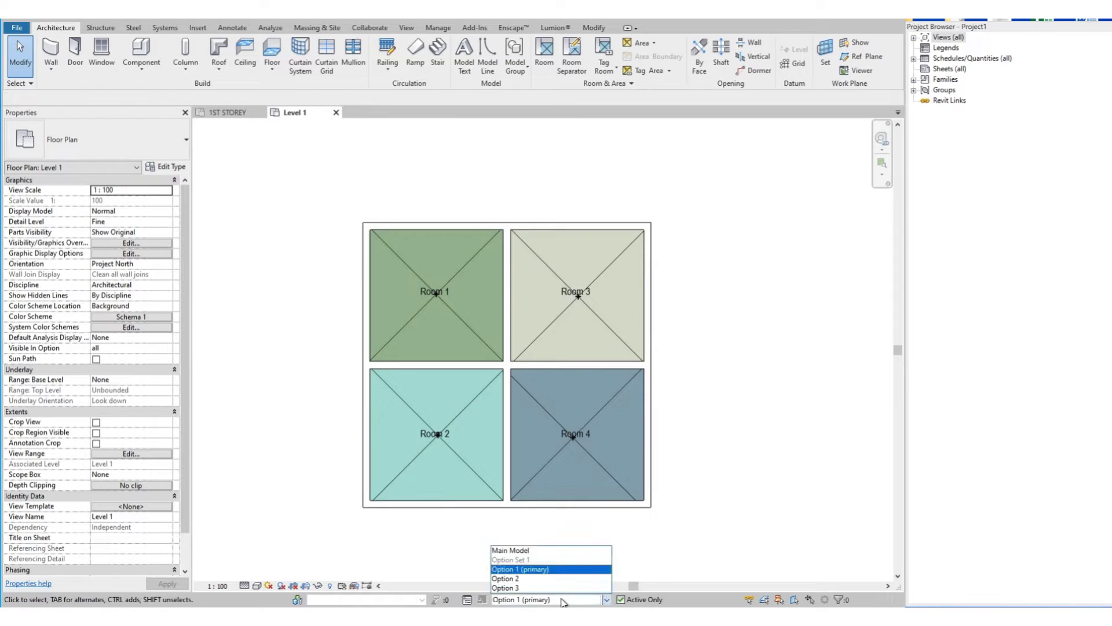
{"action": "left_click", "coordinate": [530, 581]}
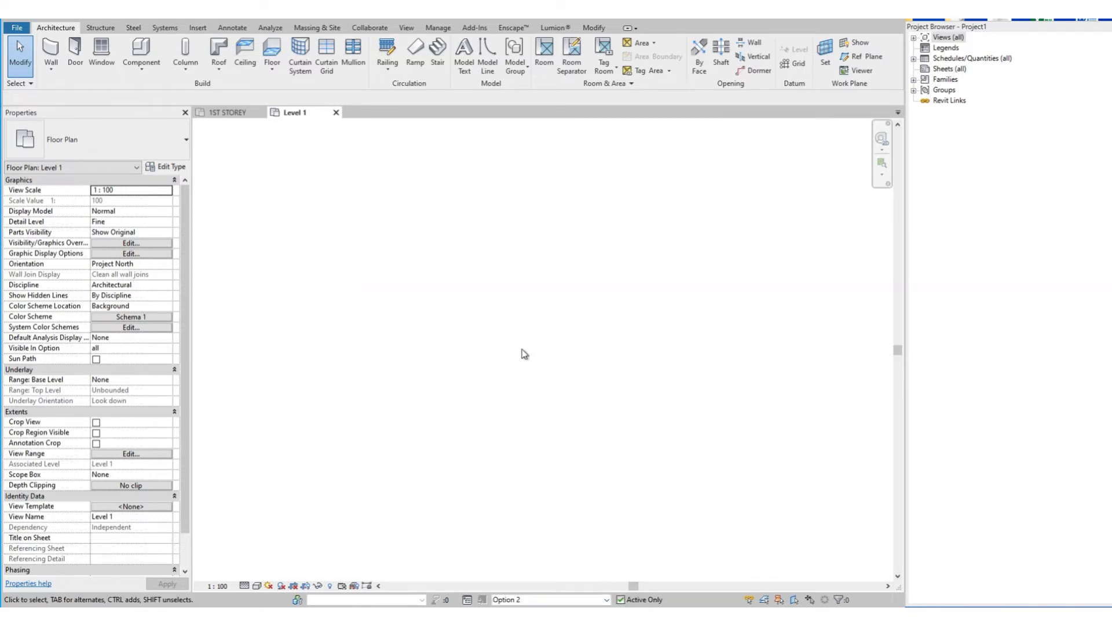
{"action": "left_click", "coordinate": [597, 29]}
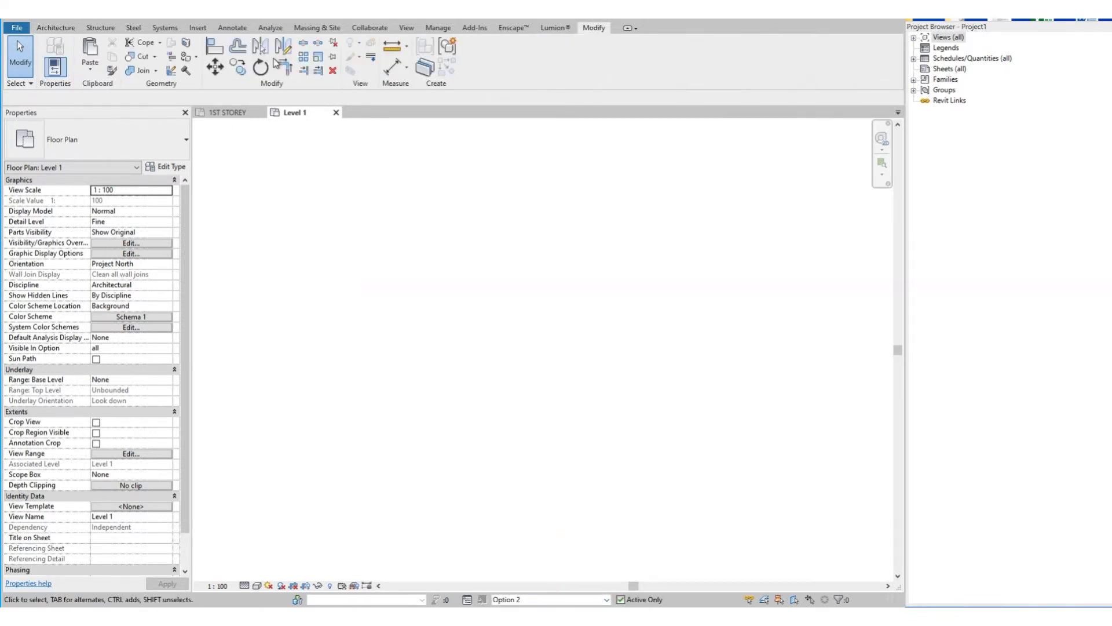
{"action": "left_click", "coordinate": [92, 70]}
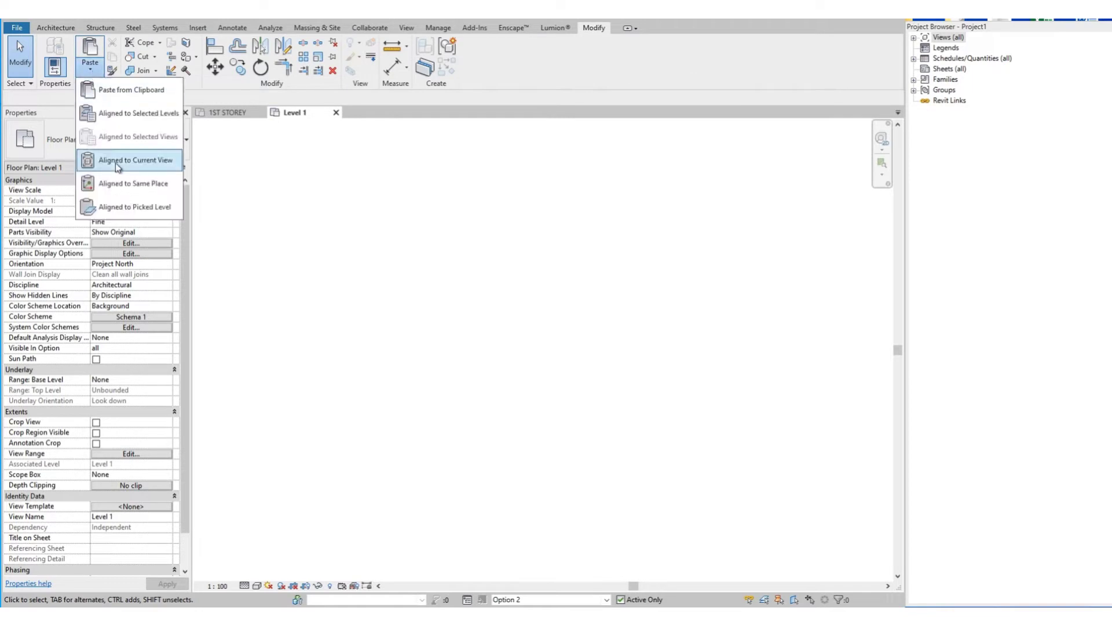
{"action": "left_click", "coordinate": [115, 183]}
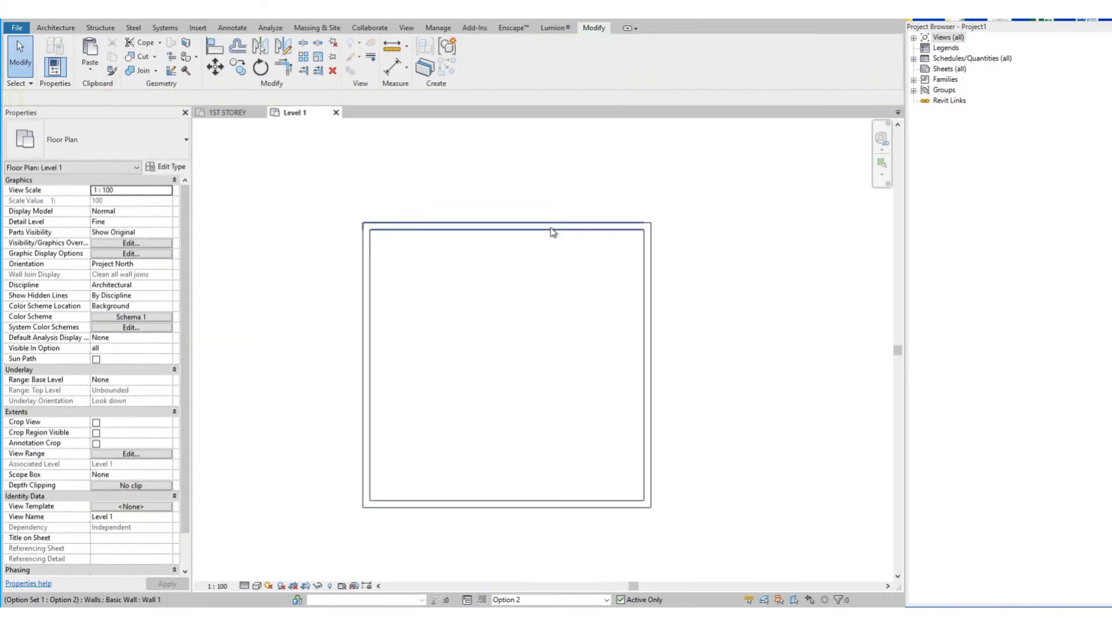
Step: Draw a full-width horizontal Wall 1 partition in Option 2, about 2100 mm below the upper outer wall
{"action": "left_click", "coordinate": [62, 28]}
{"action": "left_click", "coordinate": [51, 51]}
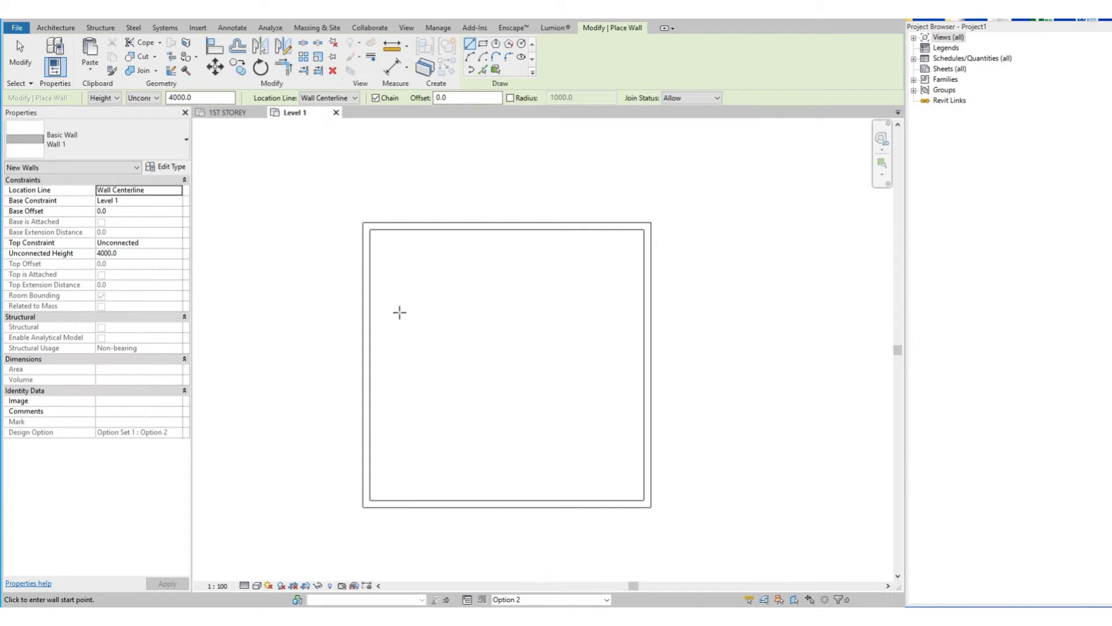
{"action": "left_click", "coordinate": [367, 301]}
{"action": "left_click", "coordinate": [642, 301]}
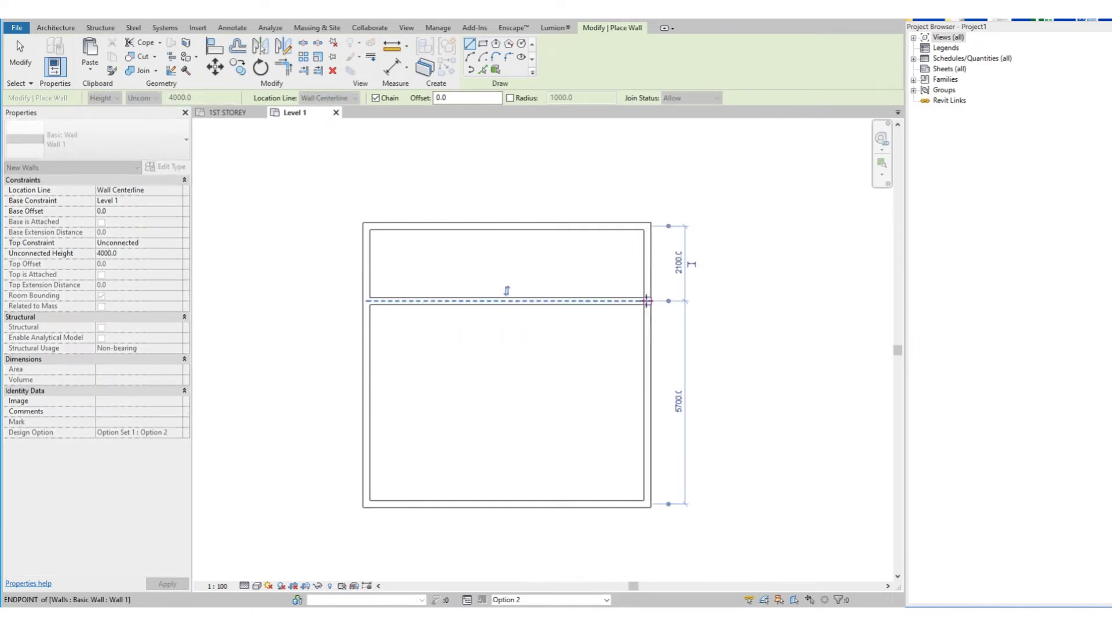
{"action": "key", "text": "Escape"}
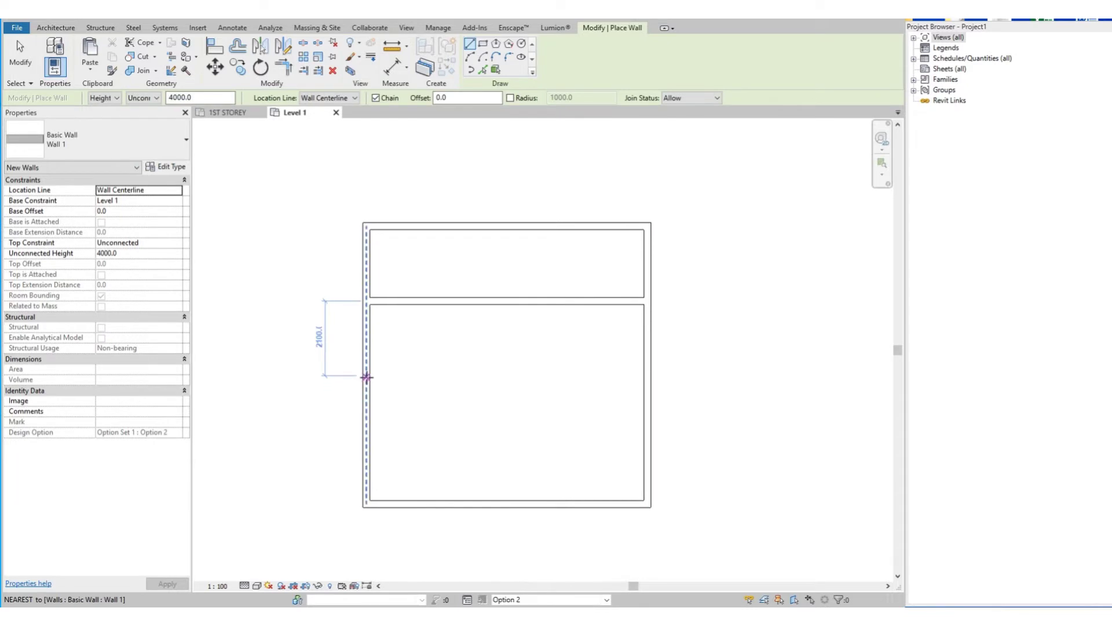
Step: Draw two more full-width horizontal partitions below the first one, dividing the remaining space into three stacked strips
{"action": "left_click", "coordinate": [366, 365]}
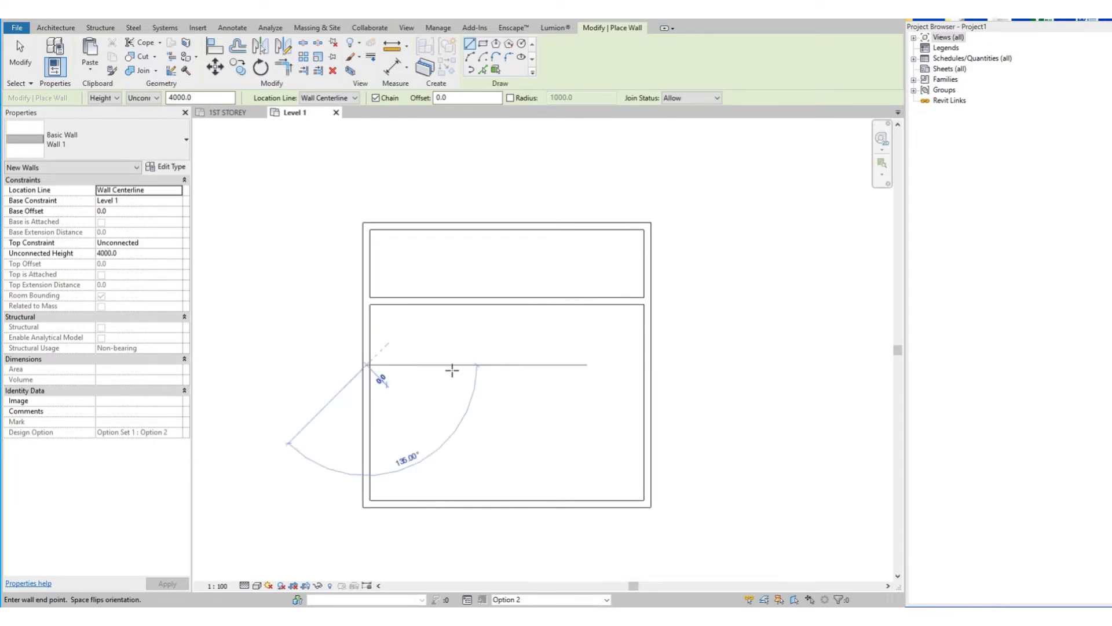
{"action": "left_click", "coordinate": [647, 365]}
{"action": "key", "text": "Escape"}
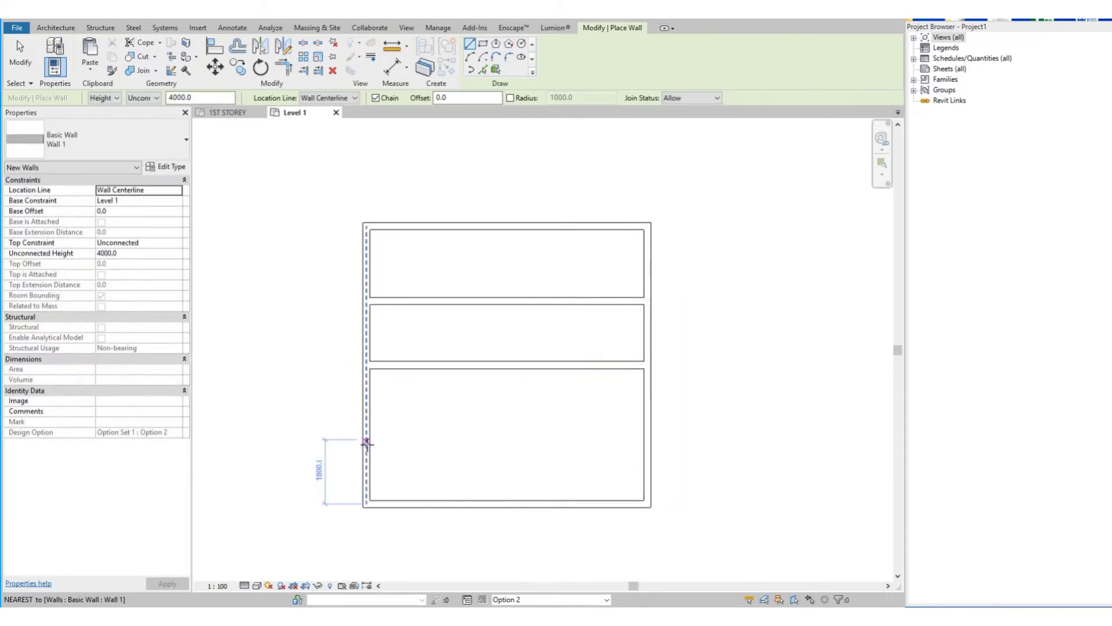
{"action": "left_click", "coordinate": [366, 446]}
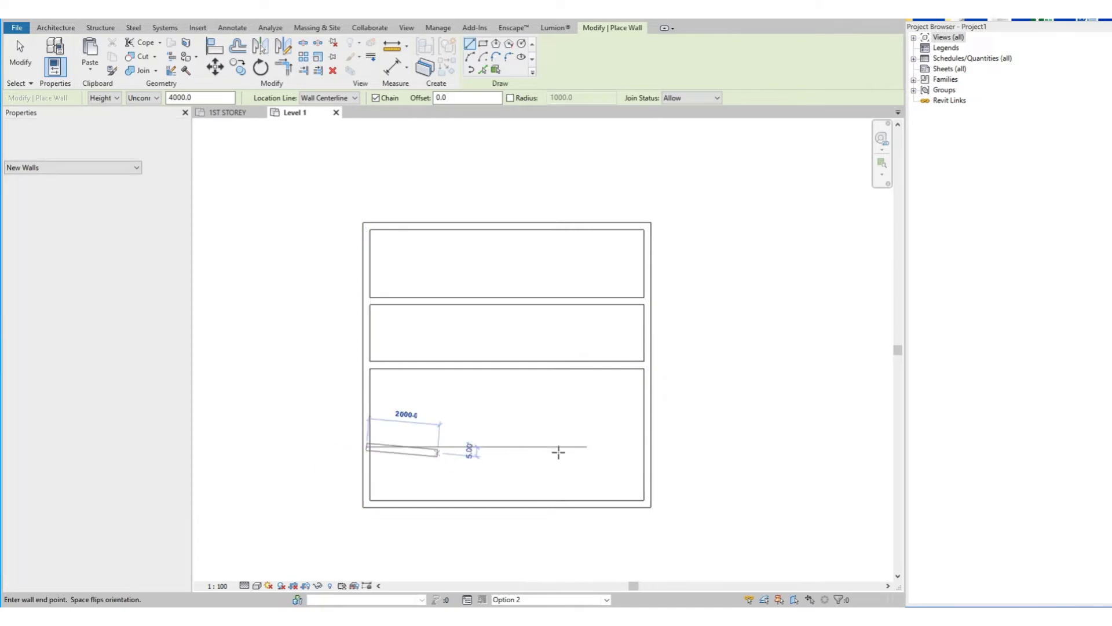
{"action": "left_click", "coordinate": [650, 446]}
{"action": "key", "text": "Escape"}
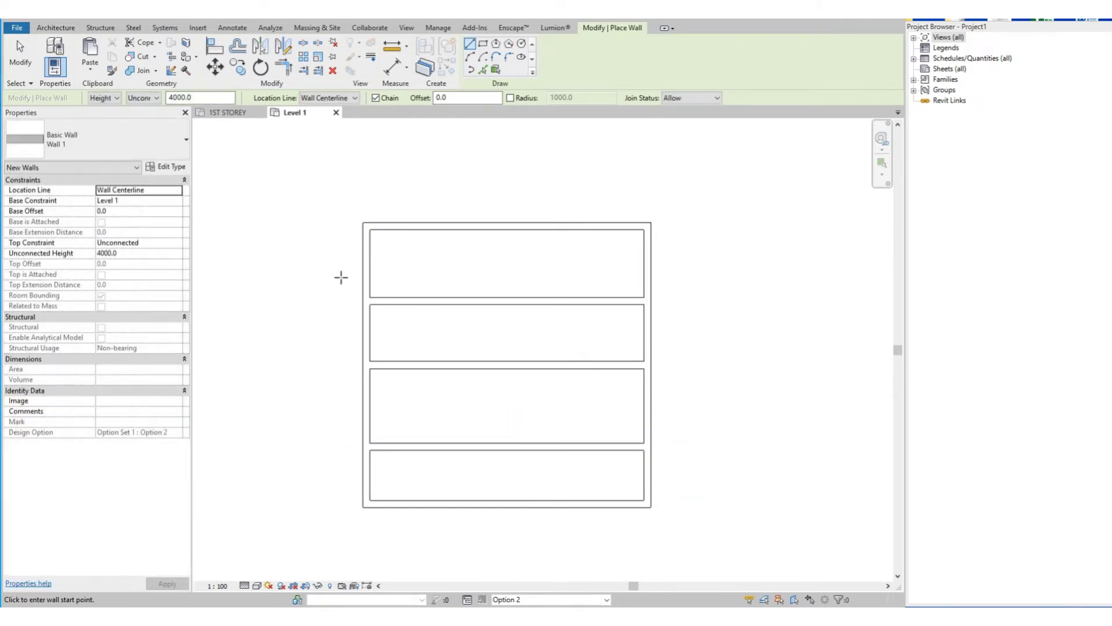
Step: Place a room in each of the four horizontal strips of Option 2
{"action": "left_click", "coordinate": [56, 27]}
{"action": "left_click", "coordinate": [544, 55]}
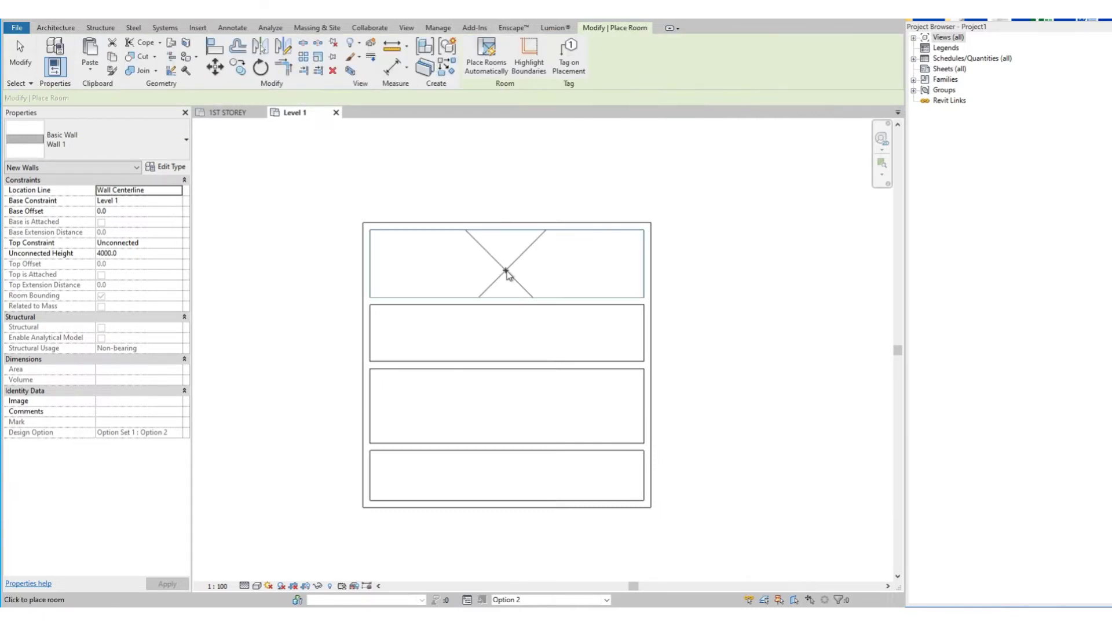
{"action": "left_click", "coordinate": [504, 290]}
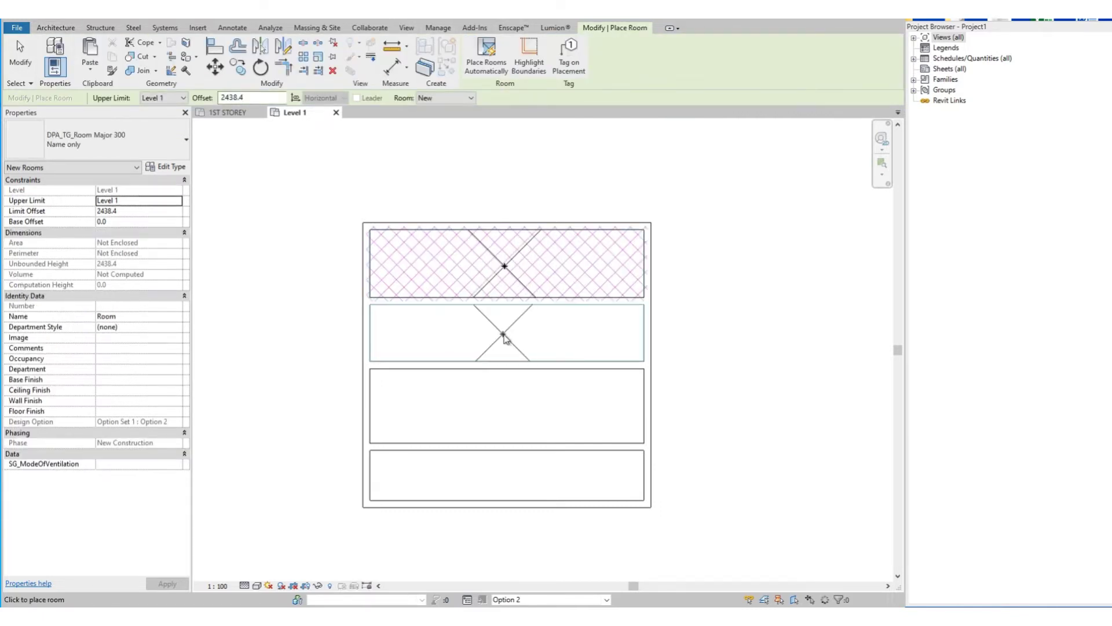
{"action": "left_click", "coordinate": [506, 334]}
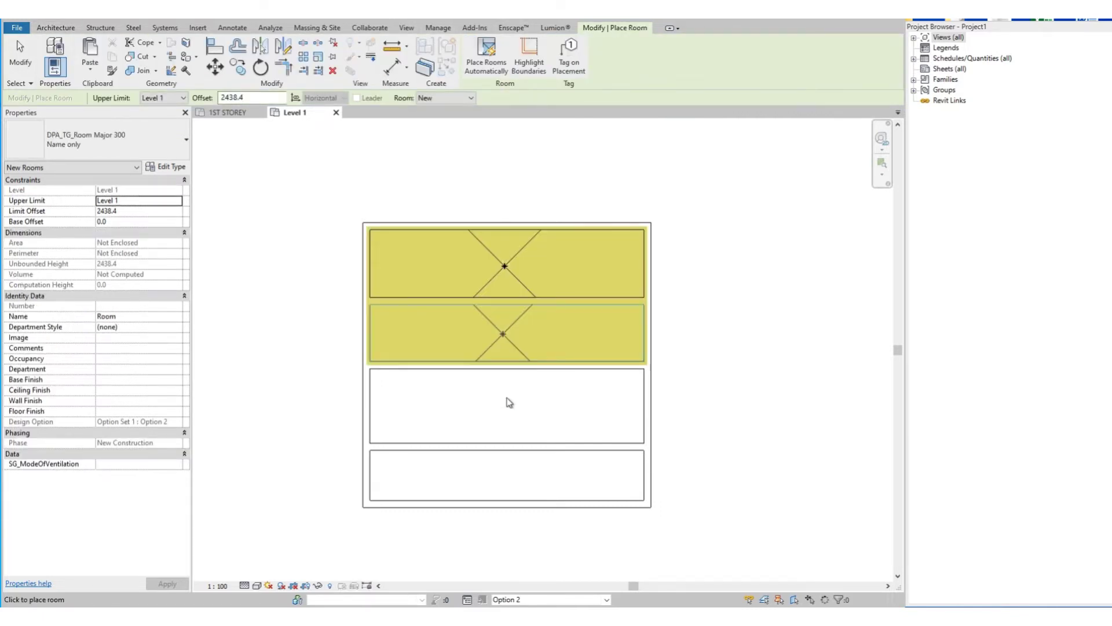
{"action": "left_click", "coordinate": [505, 481]}
{"action": "key", "text": "Escape"}
{"action": "key", "text": "Escape"}
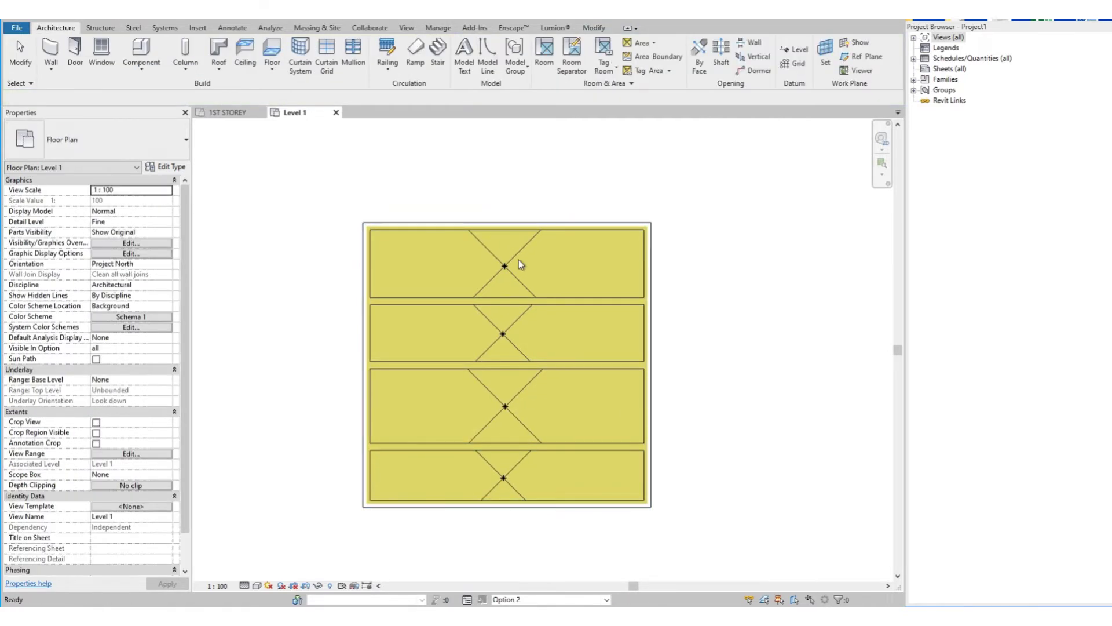
Step: Name the uppermost room of Option 2 as Room 1
{"action": "left_click", "coordinate": [516, 256]}
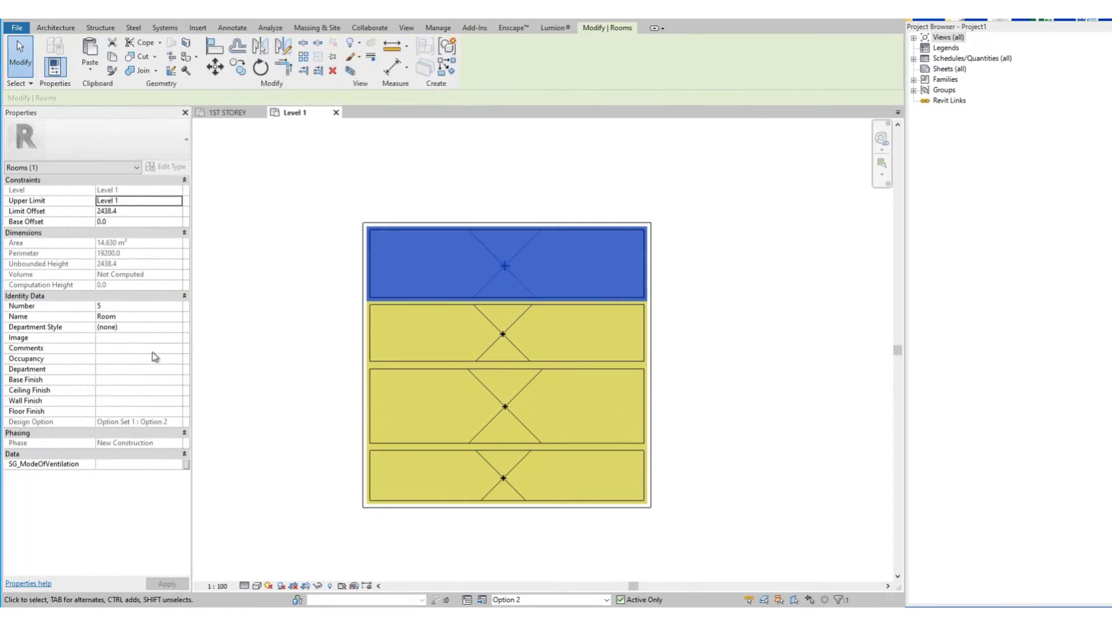
{"action": "left_click", "coordinate": [156, 330]}
{"action": "left_click", "coordinate": [174, 315]}
{"action": "left_click", "coordinate": [177, 317]}
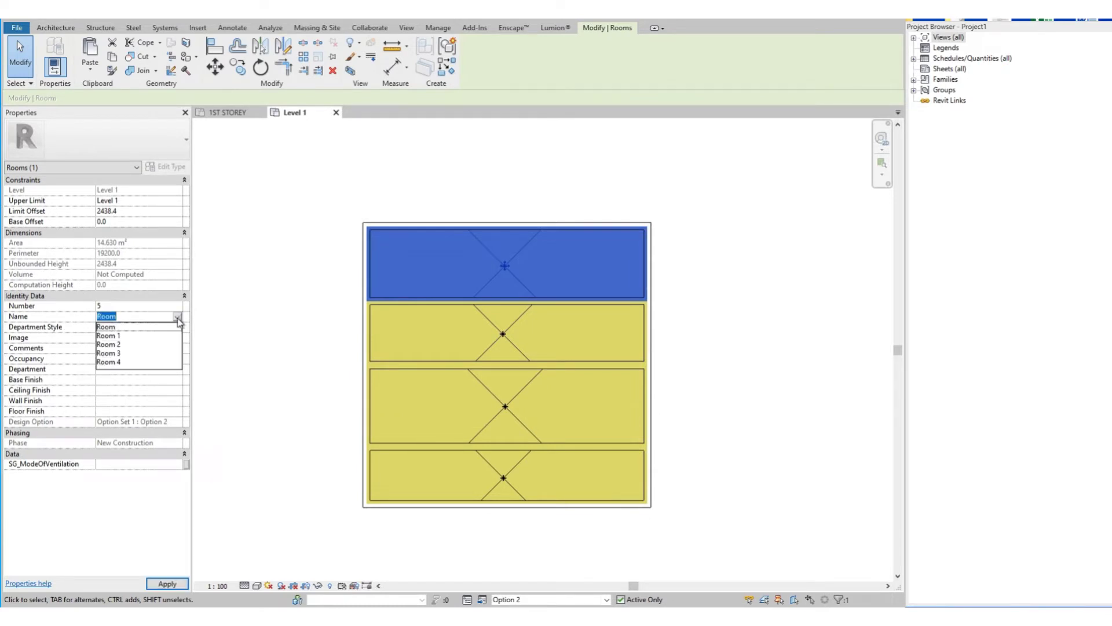
{"action": "left_click", "coordinate": [129, 336]}
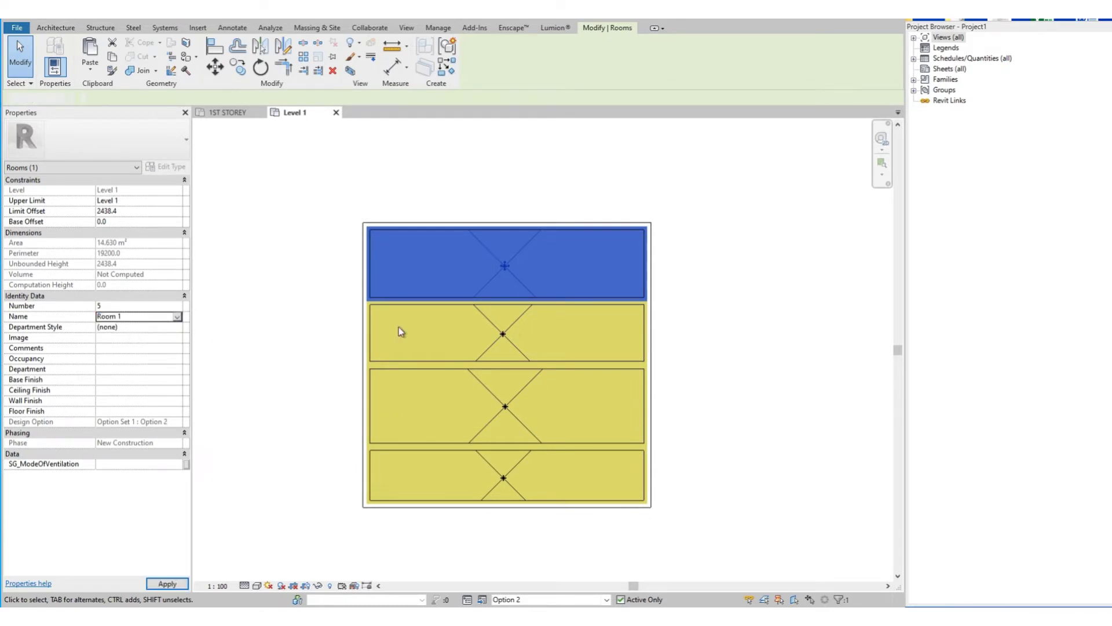
Step: Name the second room from the top as Room 2
{"action": "left_click", "coordinate": [516, 326]}
{"action": "left_click", "coordinate": [177, 317]}
{"action": "left_click", "coordinate": [178, 317]}
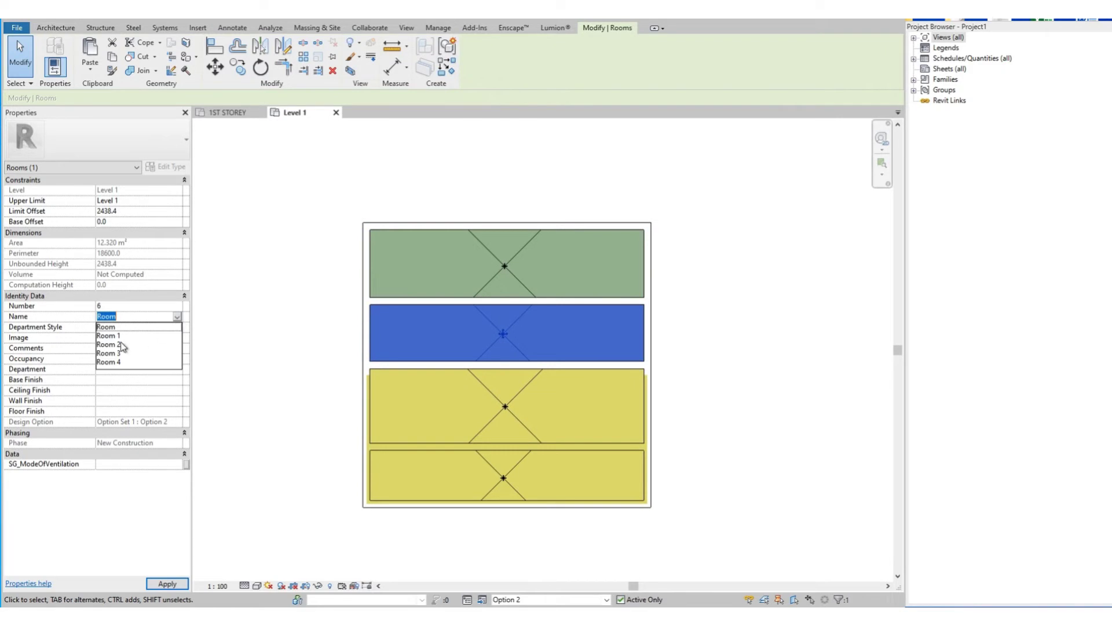
{"action": "left_click", "coordinate": [116, 345]}
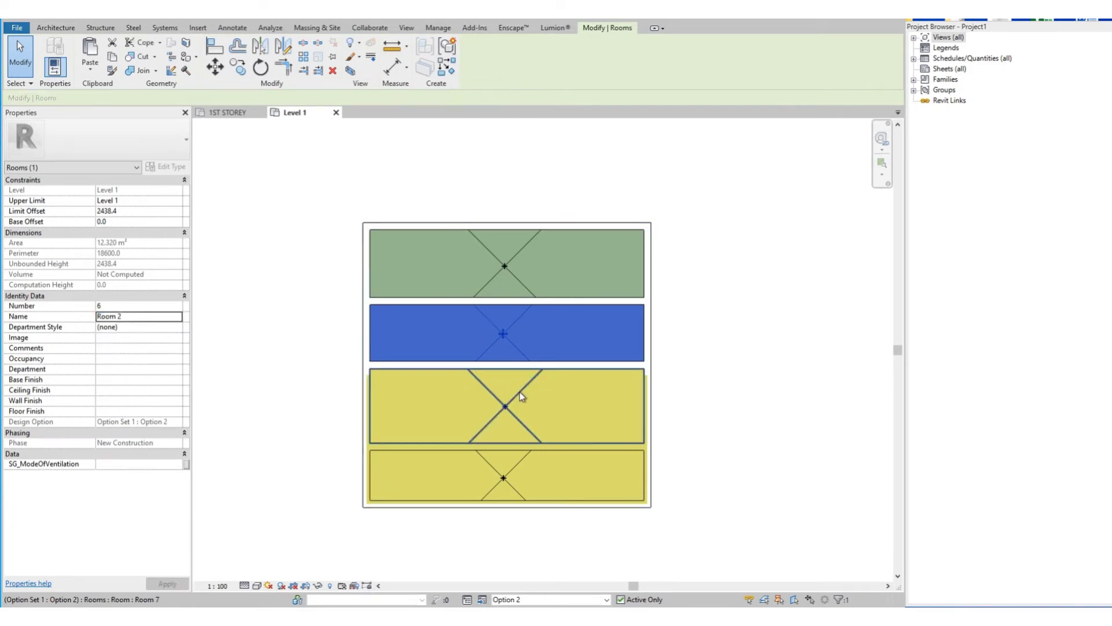
Step: Name the third room from the top as Room 3
{"action": "left_click", "coordinate": [520, 391]}
{"action": "left_click", "coordinate": [178, 317]}
{"action": "left_click", "coordinate": [178, 317]}
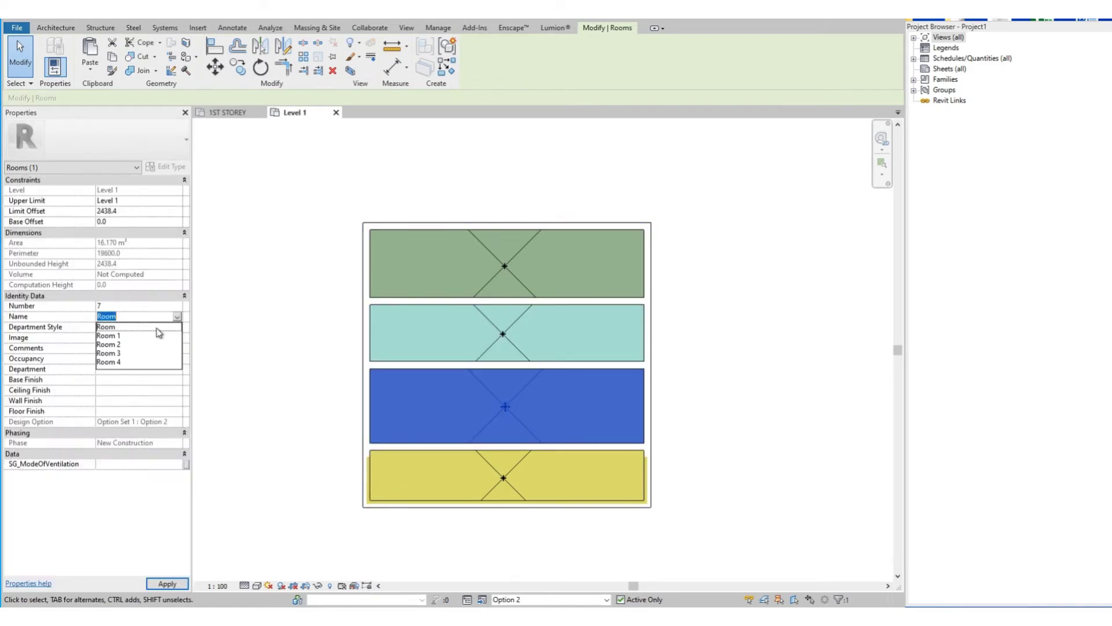
{"action": "left_click", "coordinate": [118, 354]}
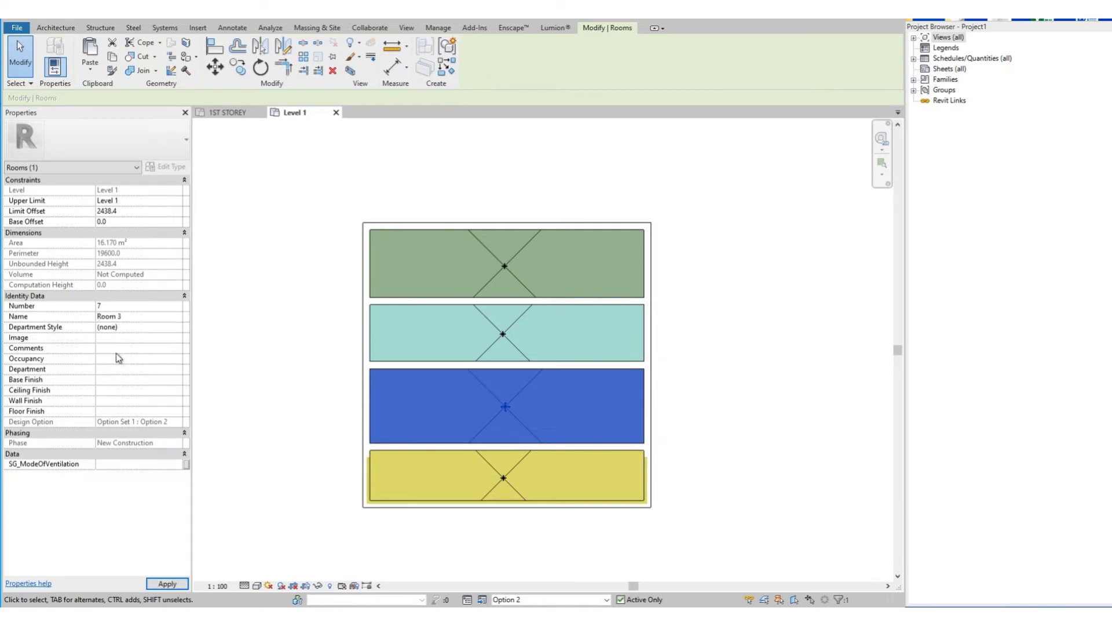
Step: Name the lowest room as Room 4
{"action": "left_click", "coordinate": [516, 467]}
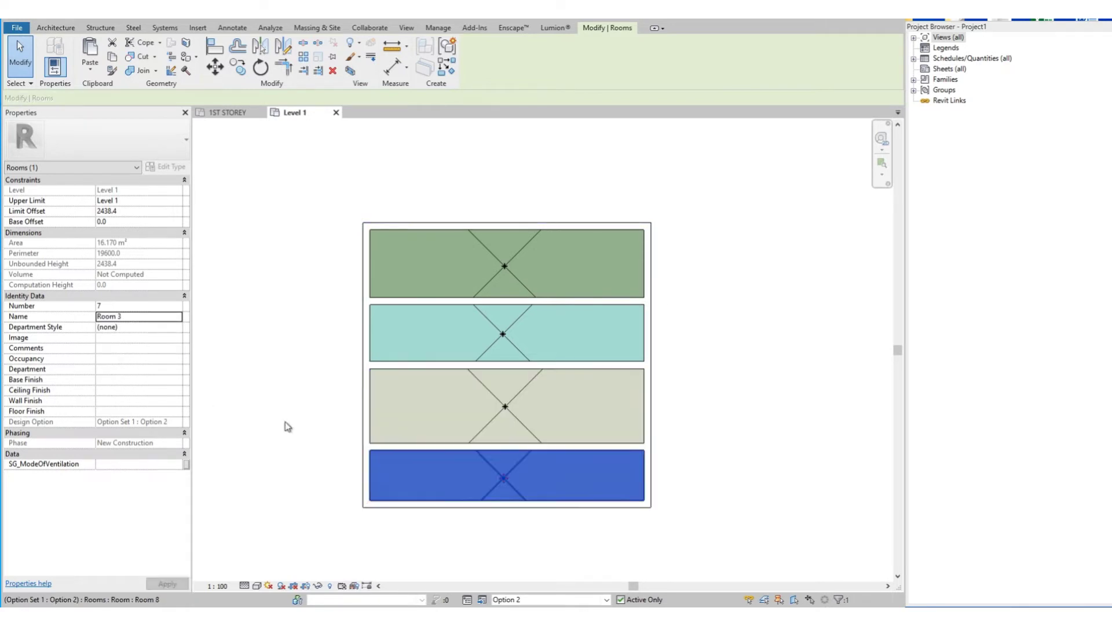
{"action": "left_click", "coordinate": [178, 317]}
{"action": "left_click", "coordinate": [113, 358]}
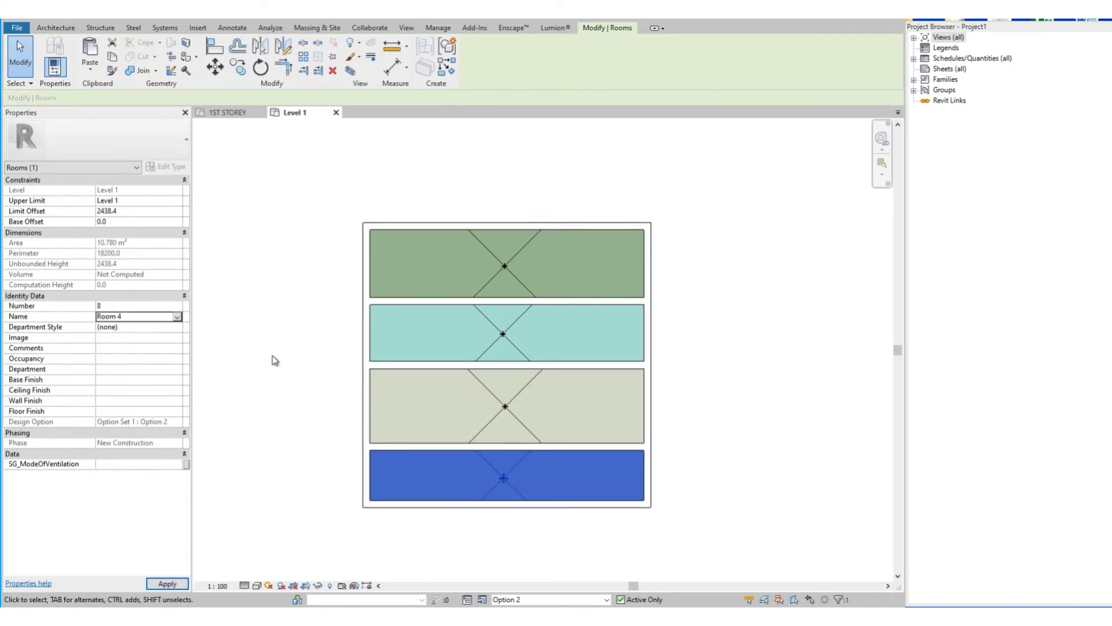
{"action": "left_click", "coordinate": [272, 359]}
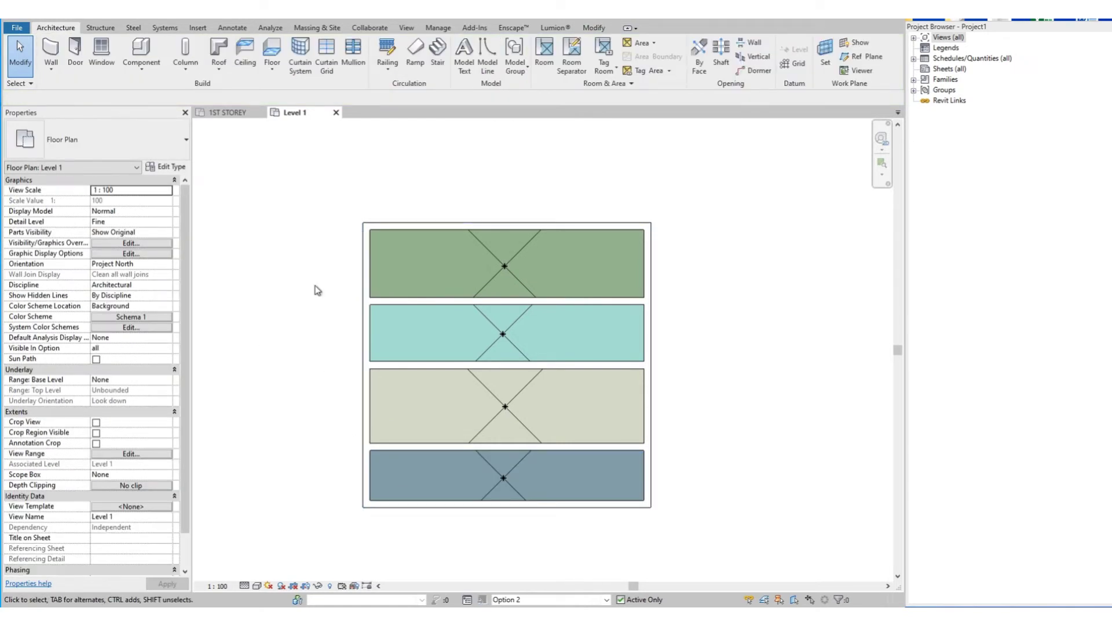
Step: Place name-only room tags at the centres of the four stacked rooms in Option 2
{"action": "left_click", "coordinate": [605, 46]}
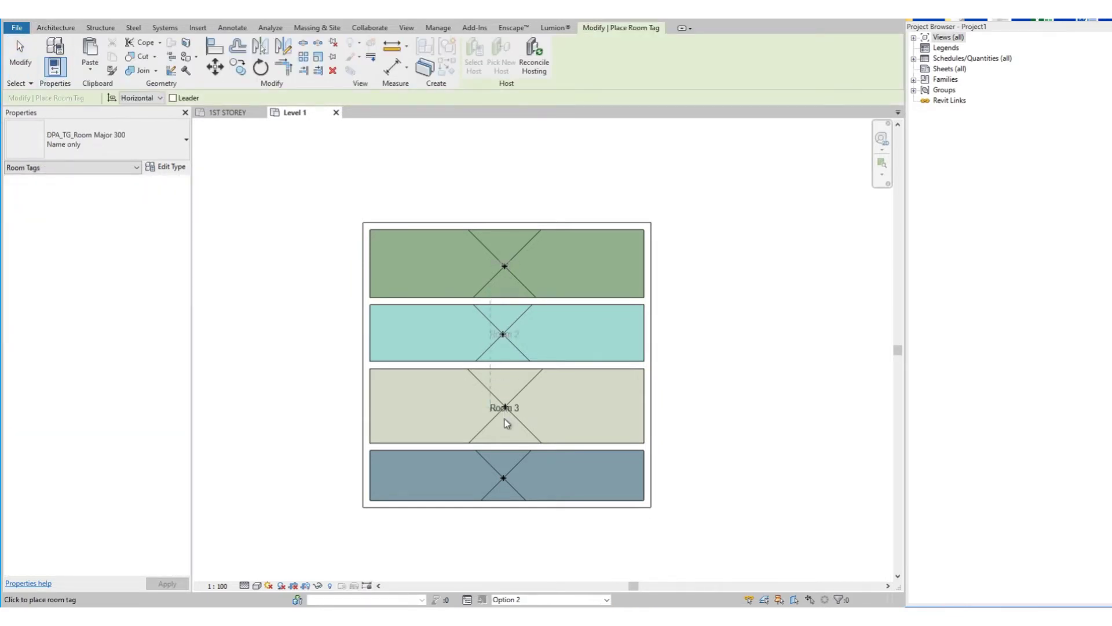
{"action": "key", "text": "Escape"}
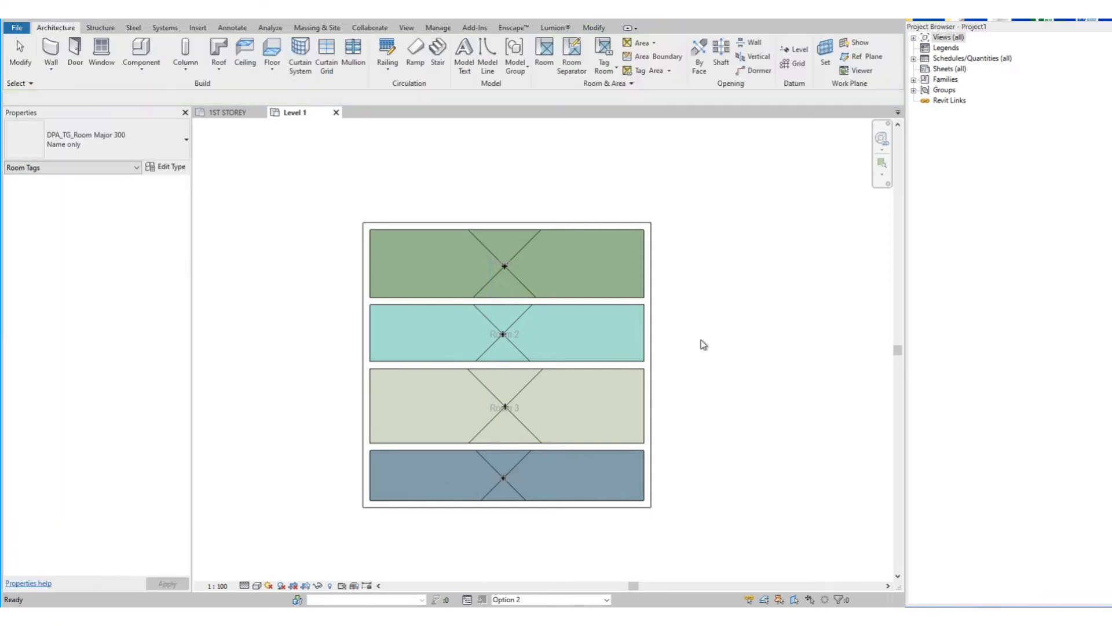
{"action": "key", "text": "Escape"}
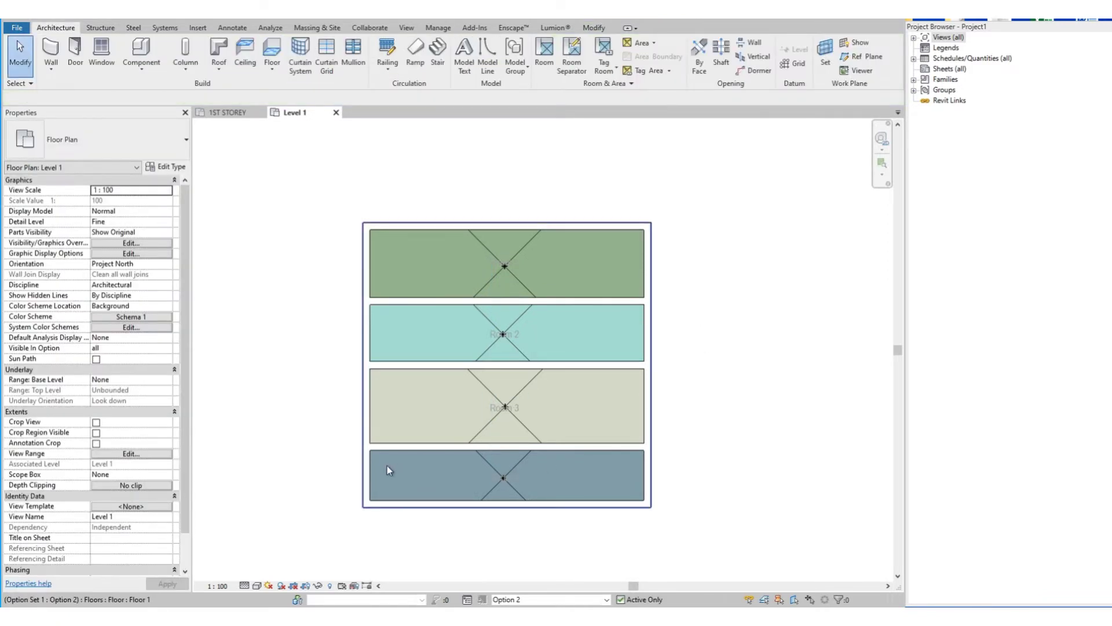
{"action": "left_click", "coordinate": [511, 269]}
{"action": "key", "text": "Escape"}
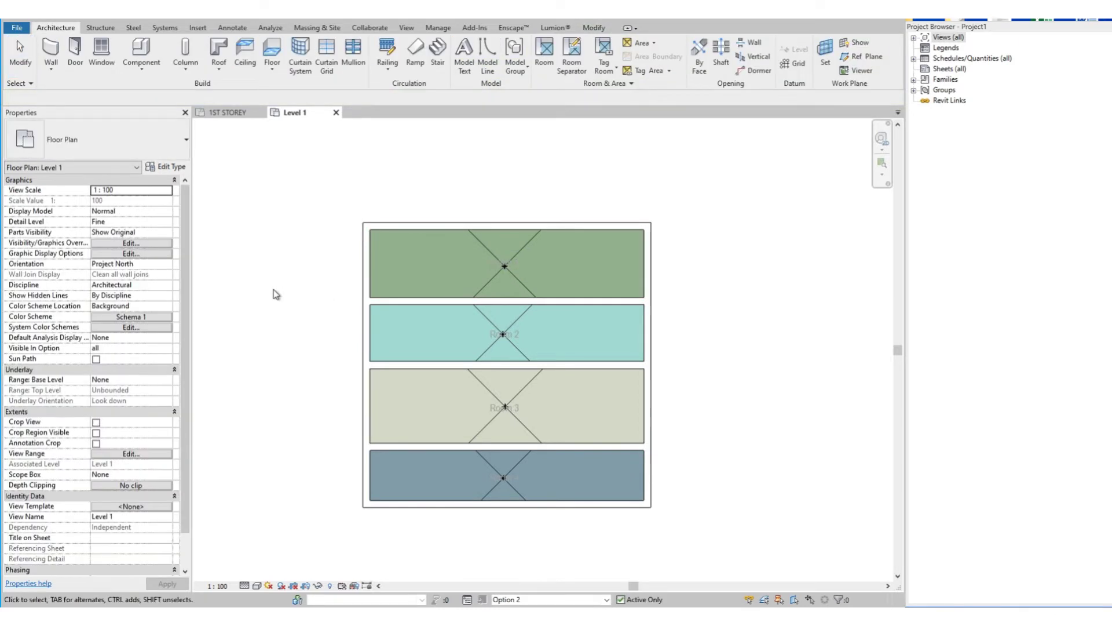
{"action": "left_click", "coordinate": [514, 267]}
{"action": "key", "text": "Delete"}
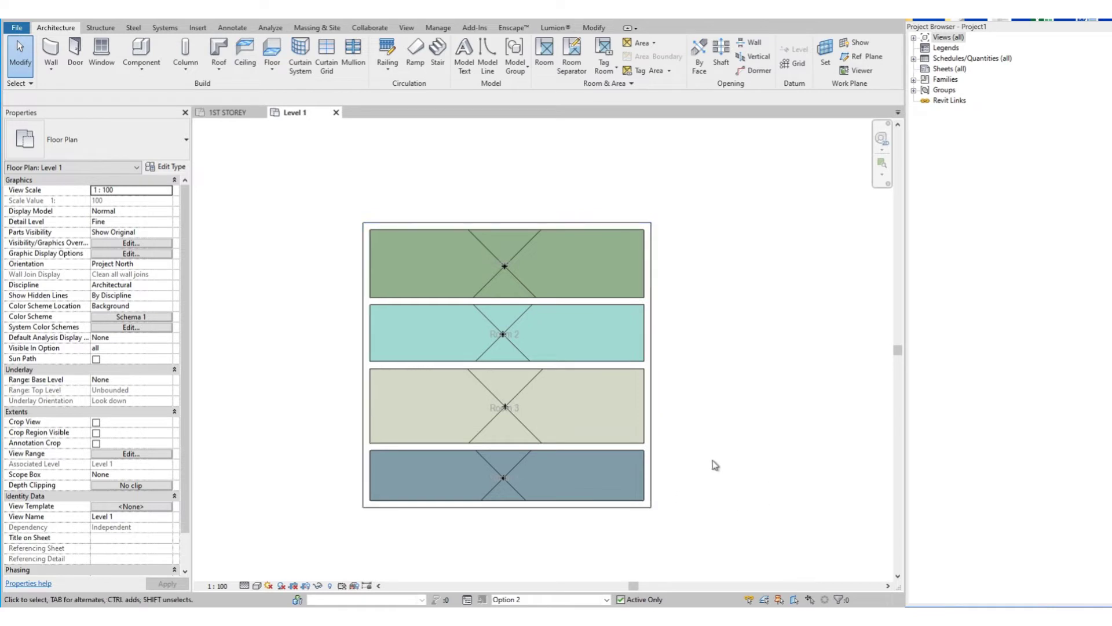
Step: Switch the active design option to Option 3 and paste the copied floor and outer walls aligned to the same place
{"action": "left_click", "coordinate": [552, 601]}
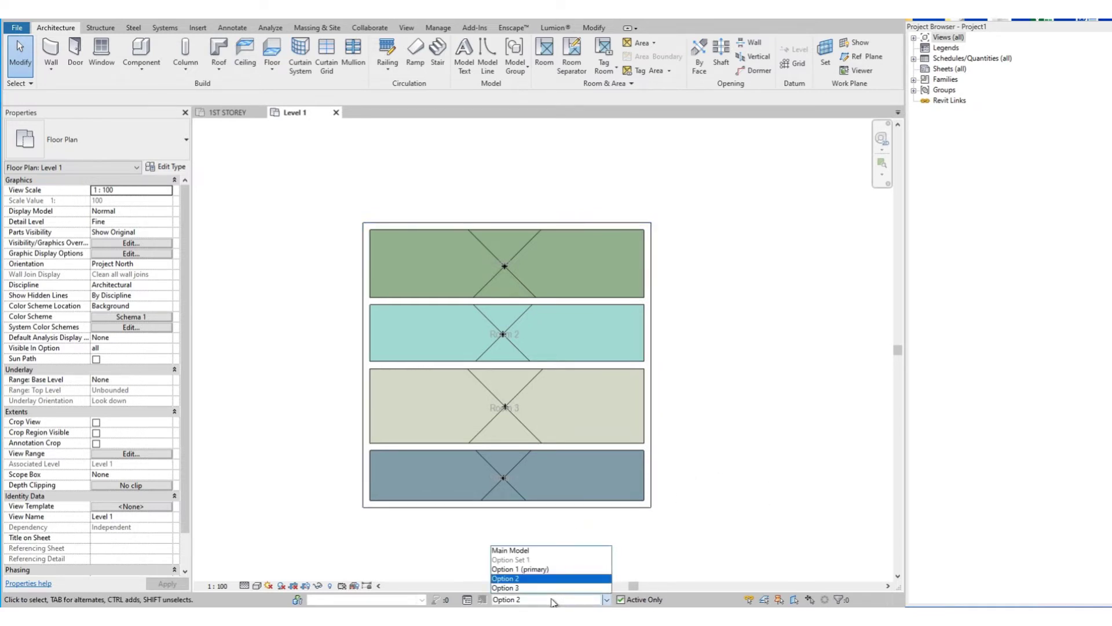
{"action": "left_click", "coordinate": [538, 588]}
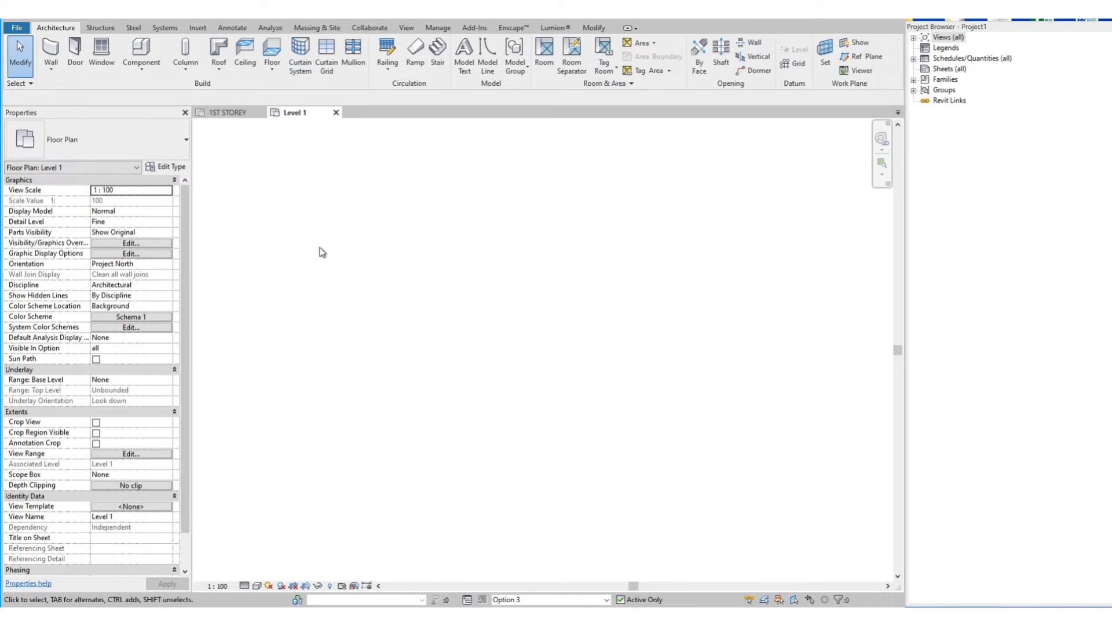
{"action": "left_click", "coordinate": [592, 28]}
{"action": "left_click", "coordinate": [89, 65]}
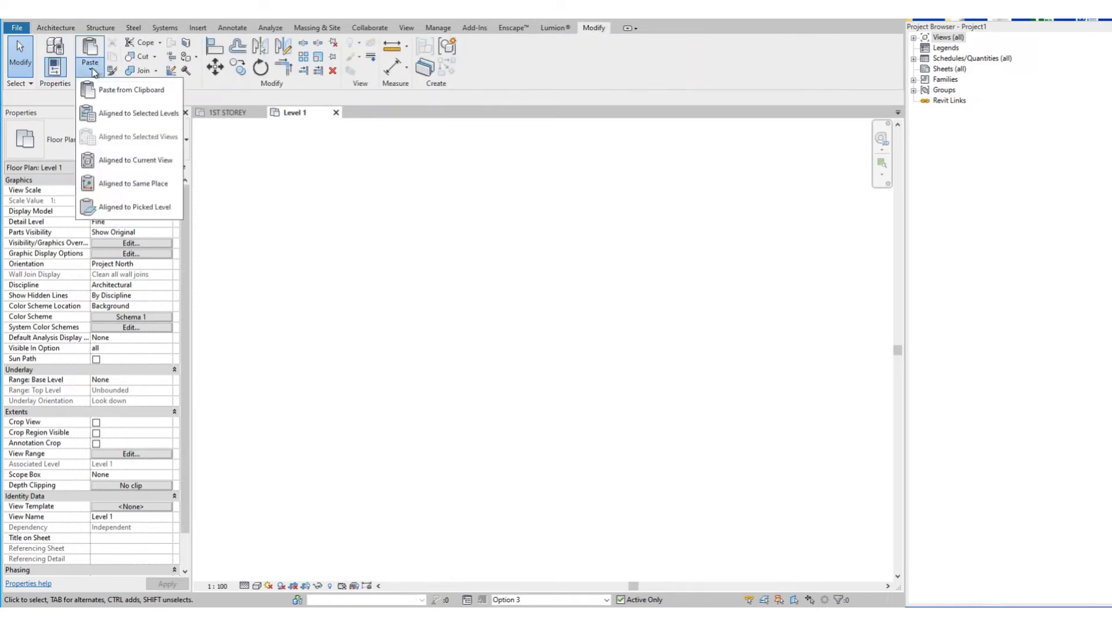
{"action": "left_click", "coordinate": [113, 185]}
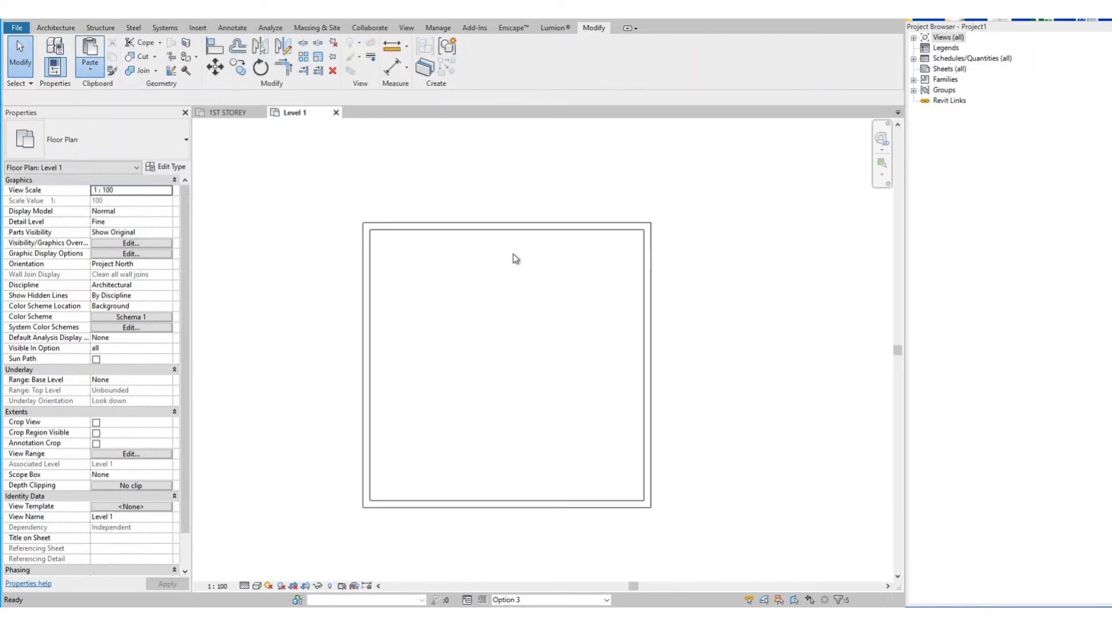
Step: Draw two crossing diagonal walls between opposite corners of the square outer walls in Option 3
{"action": "left_click", "coordinate": [373, 180]}
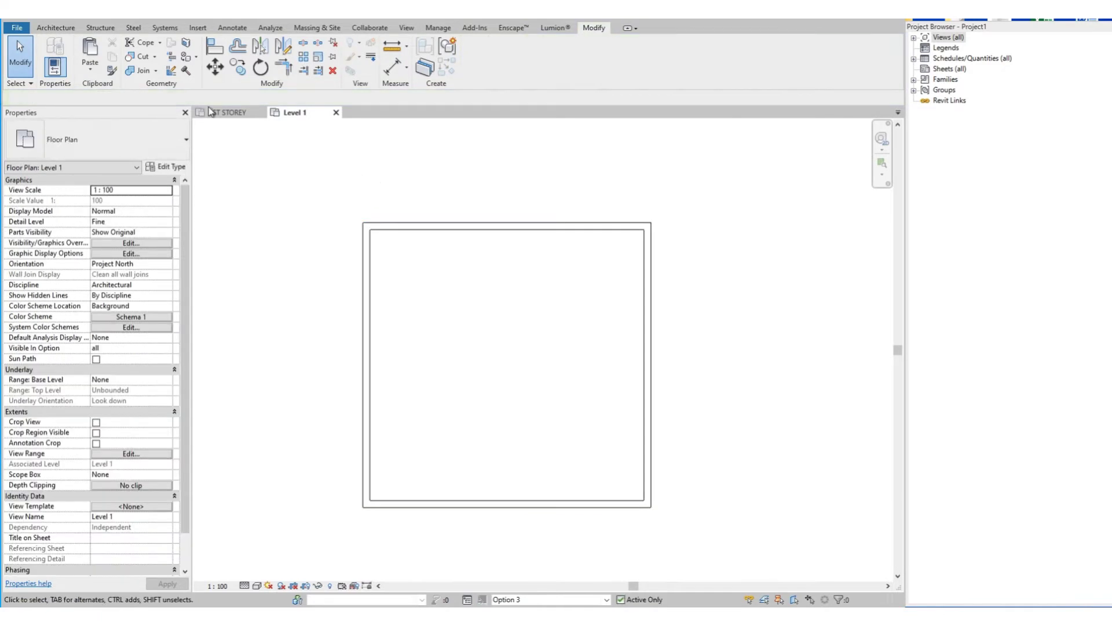
{"action": "left_click", "coordinate": [58, 28]}
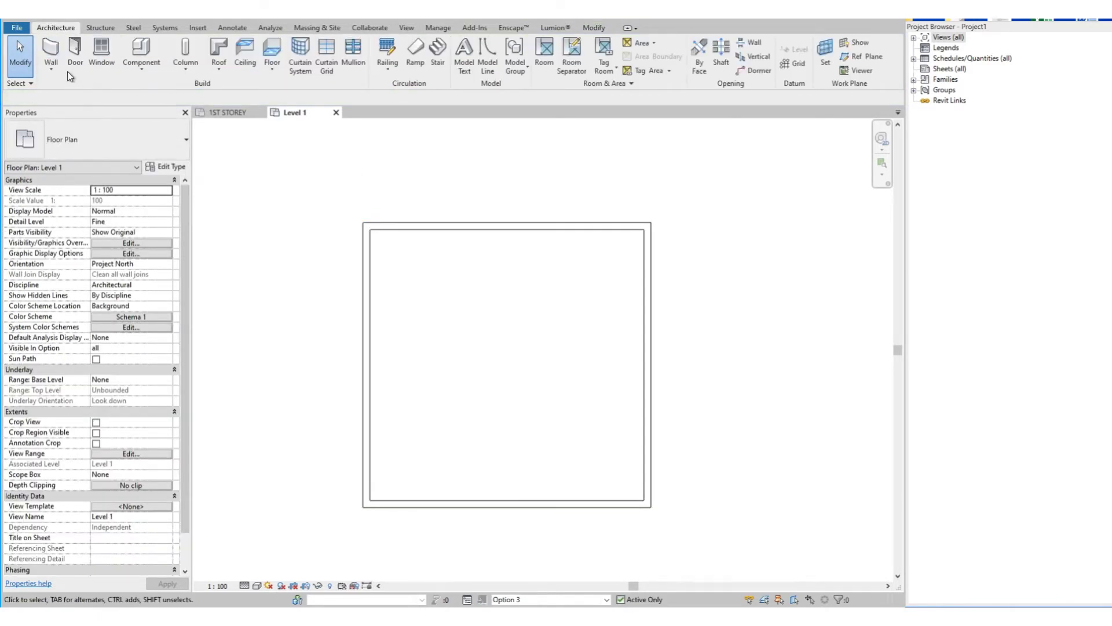
{"action": "left_click", "coordinate": [50, 49]}
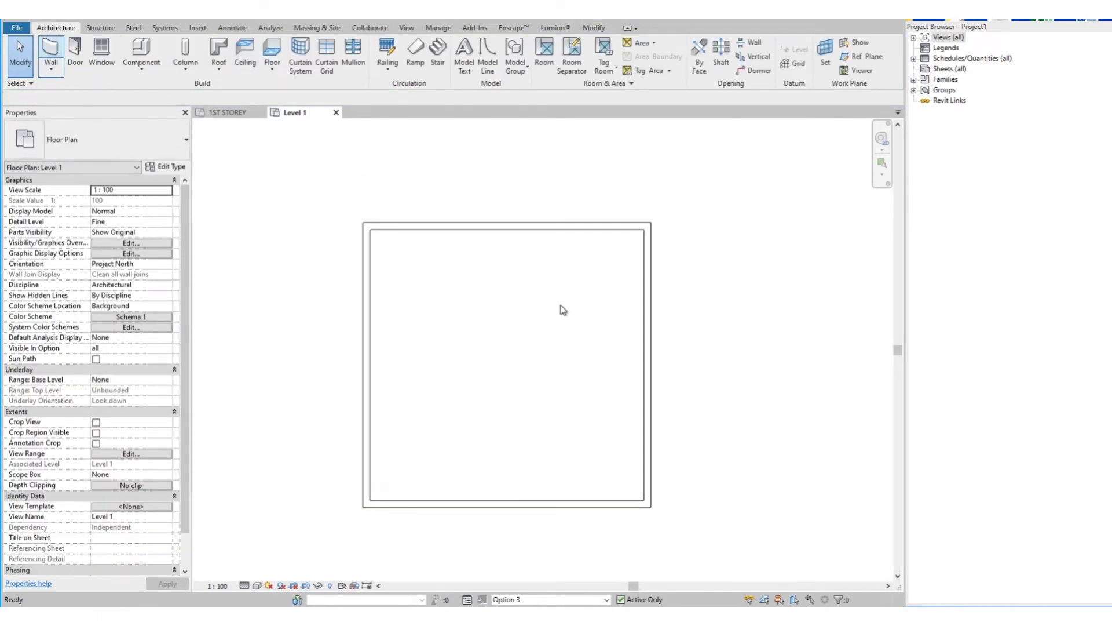
{"action": "left_click", "coordinate": [366, 230]}
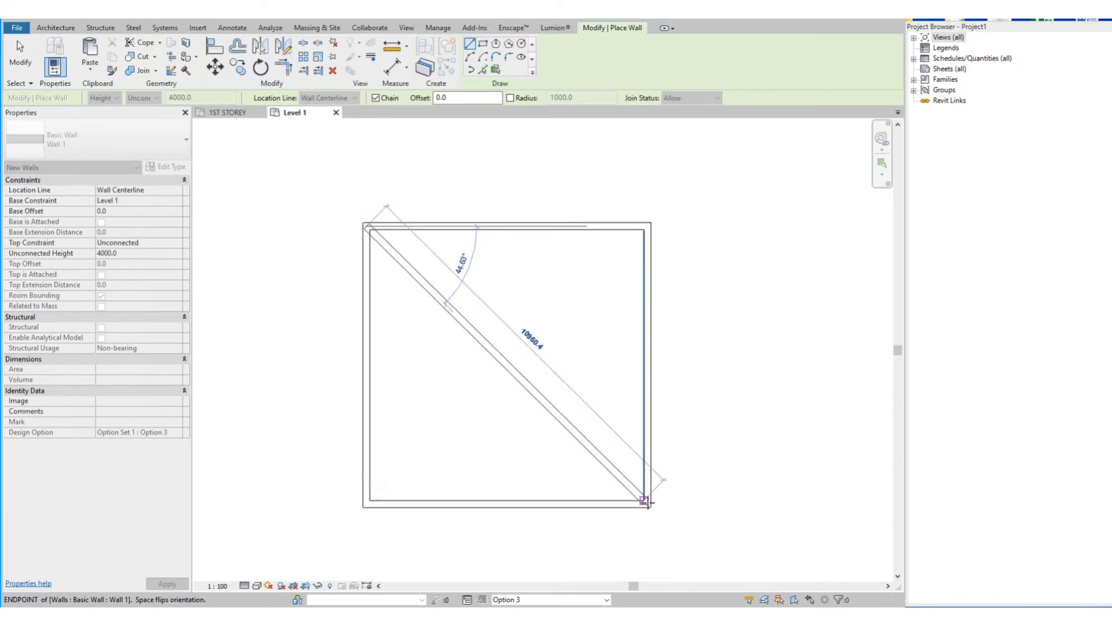
{"action": "left_click", "coordinate": [645, 502]}
{"action": "key", "text": "Escape"}
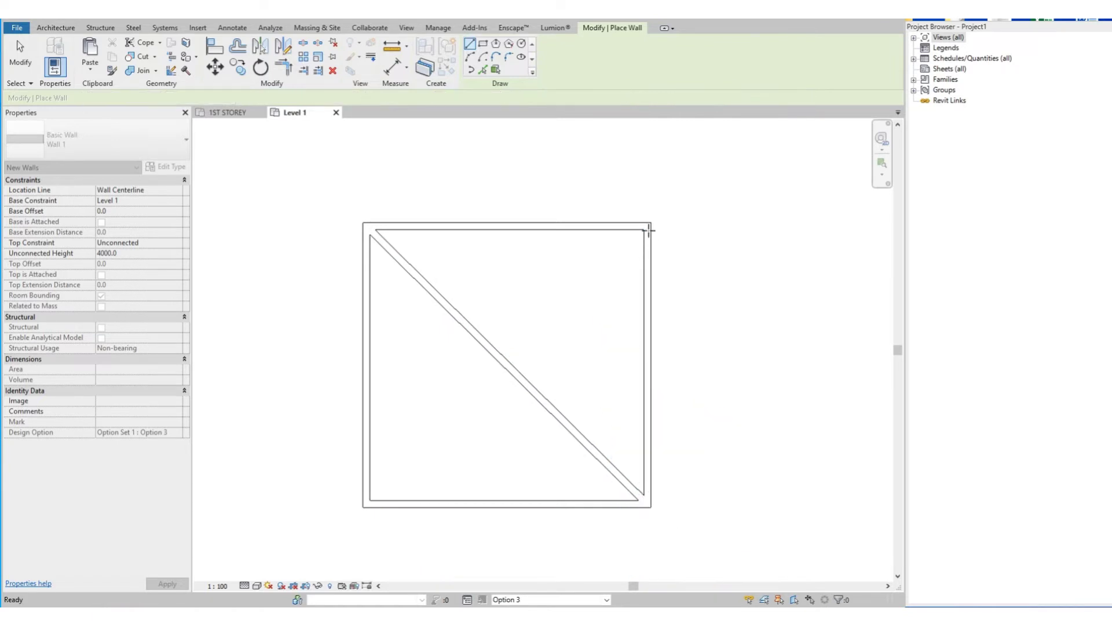
{"action": "left_click", "coordinate": [645, 228]}
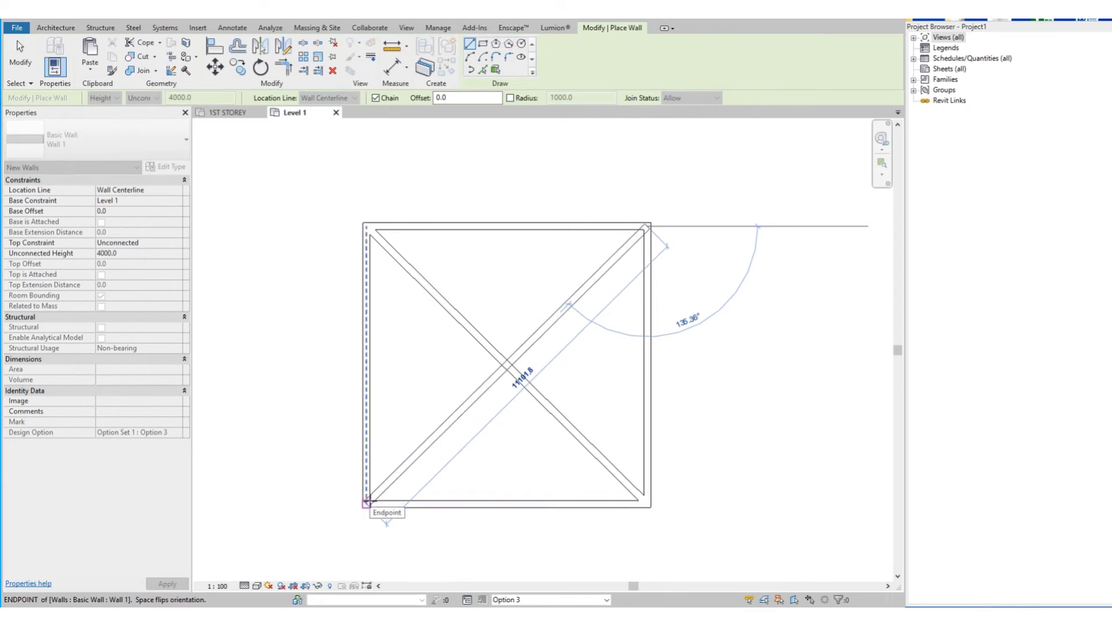
{"action": "left_click", "coordinate": [366, 502]}
{"action": "key", "text": "Escape"}
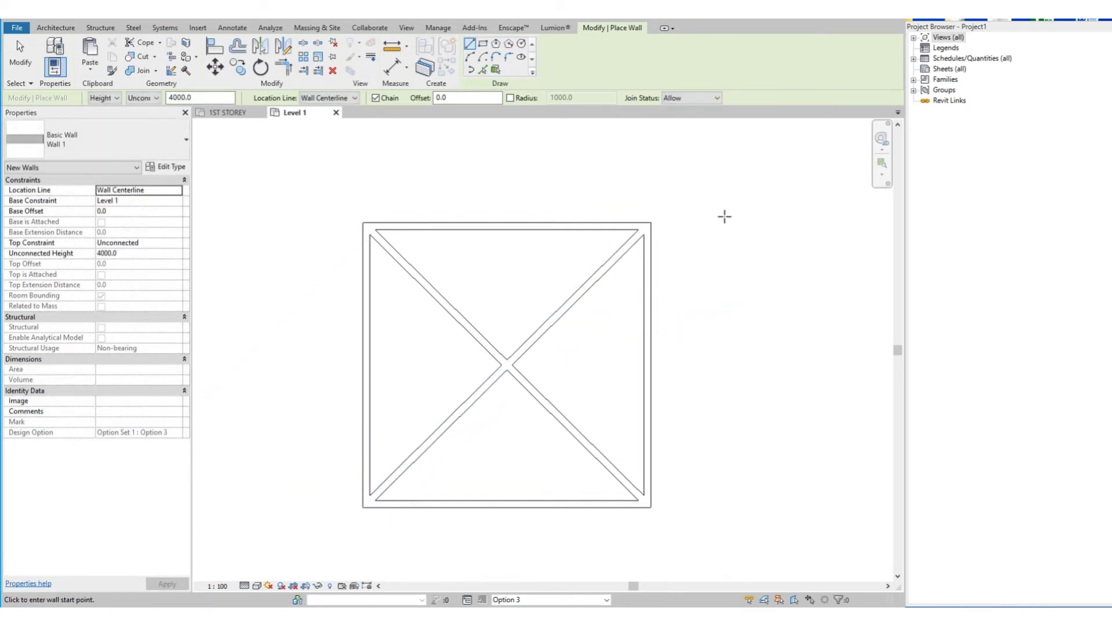
Step: Place a room in each of the four triangular spaces enclosed by the diagonal walls
{"action": "left_click", "coordinate": [54, 27]}
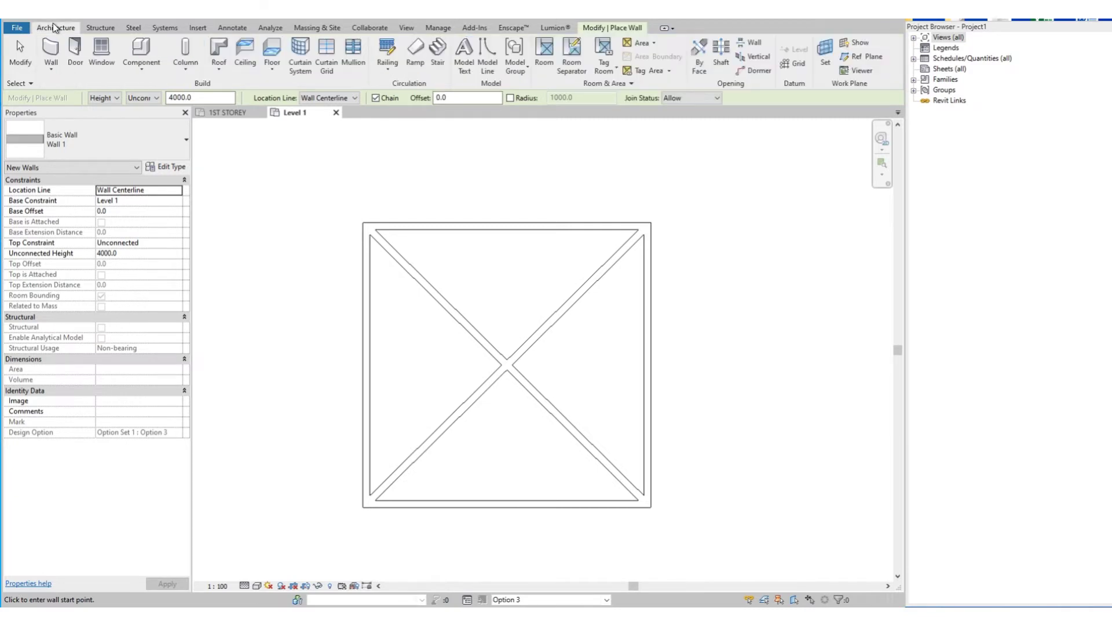
{"action": "left_click", "coordinate": [544, 55]}
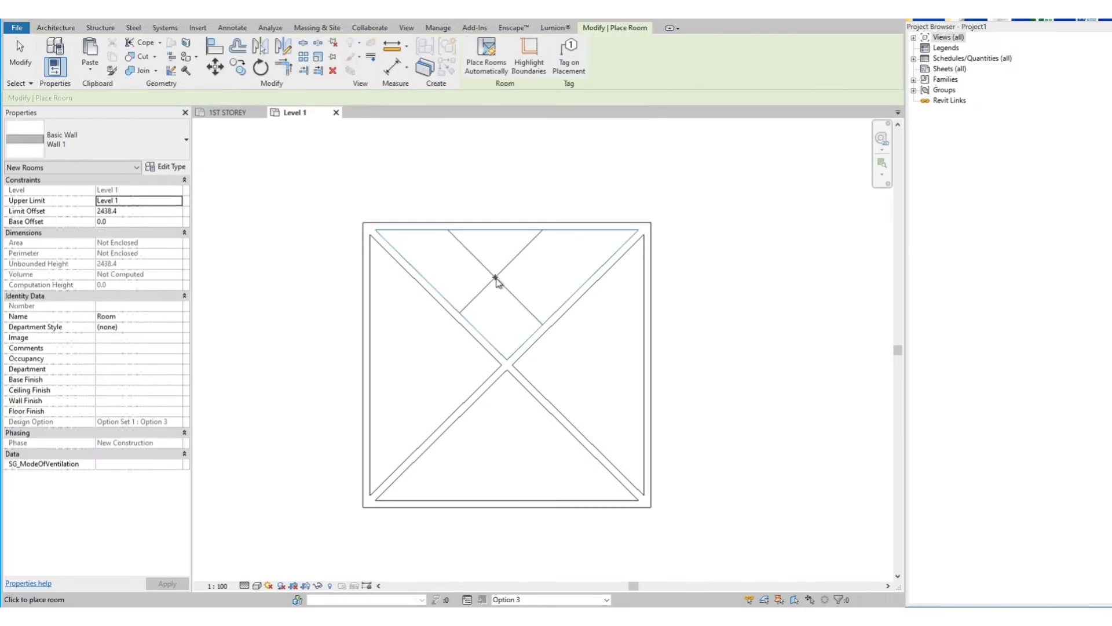
{"action": "left_click", "coordinate": [507, 283]}
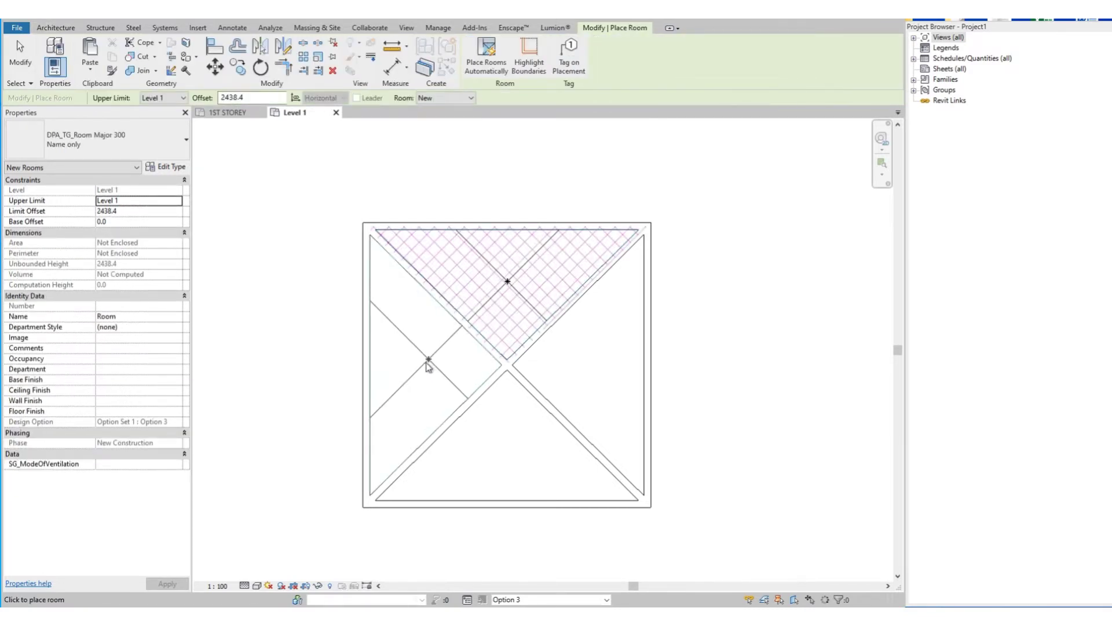
{"action": "left_click", "coordinate": [418, 366]}
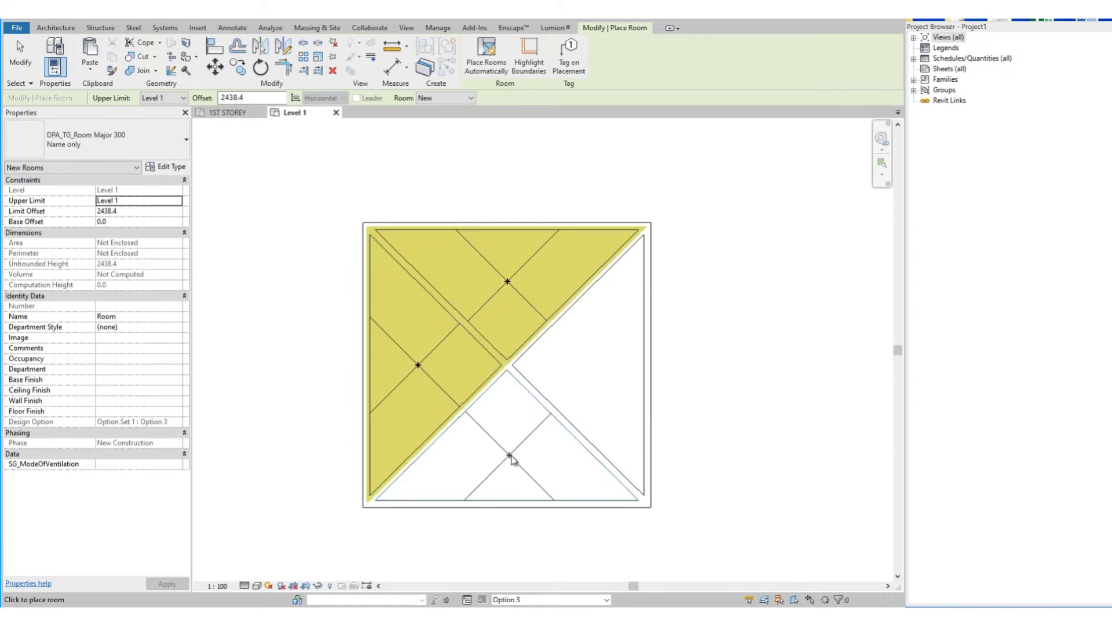
{"action": "left_click", "coordinate": [506, 457]}
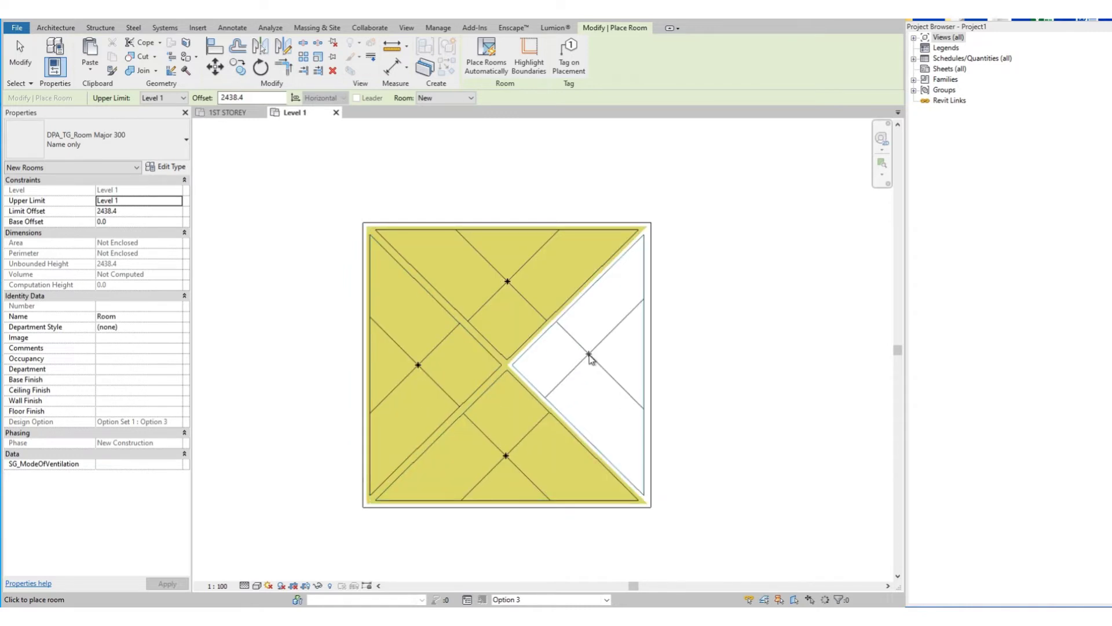
{"action": "left_click", "coordinate": [600, 359]}
{"action": "key", "text": "Escape"}
{"action": "key", "text": "Escape"}
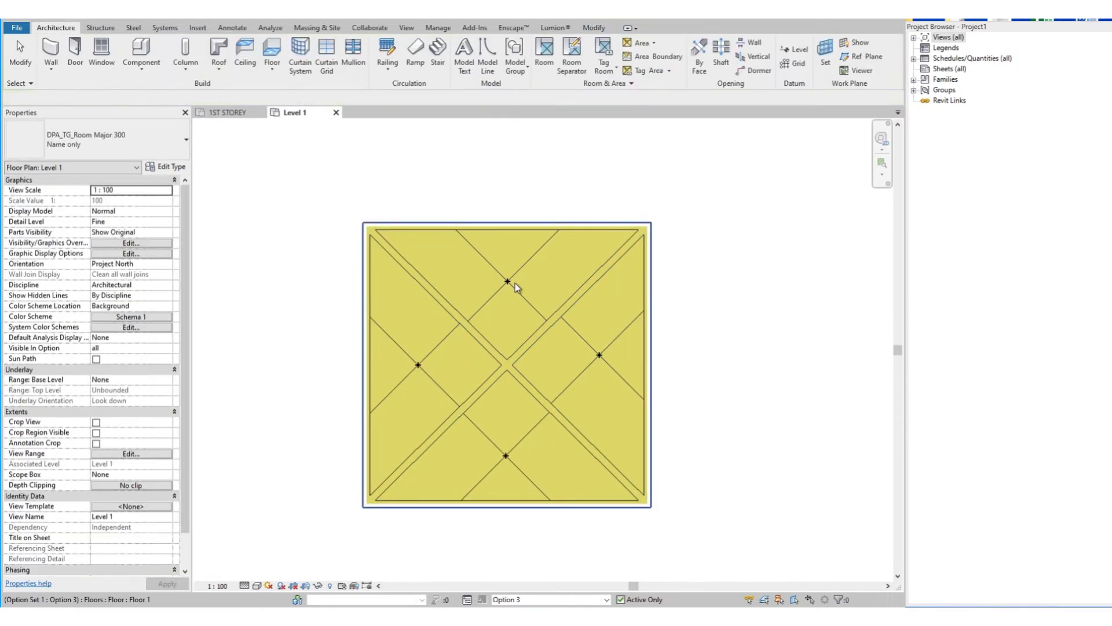
Step: Name the upper triangular room Room 1 and the left triangular room Room 2
{"action": "left_click", "coordinate": [514, 279]}
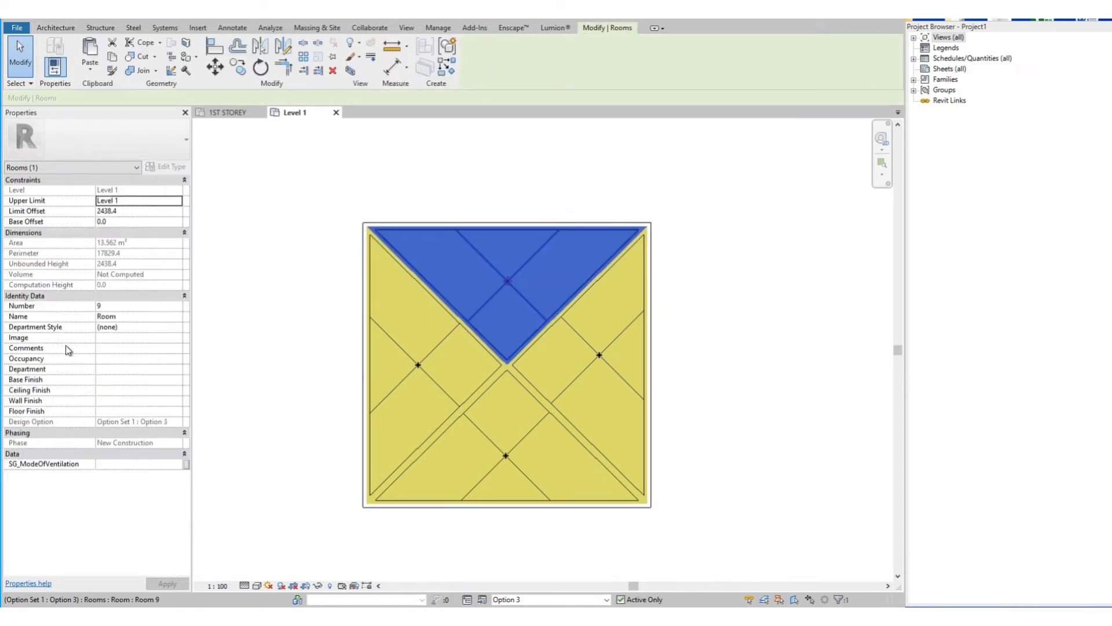
{"action": "left_click", "coordinate": [176, 317]}
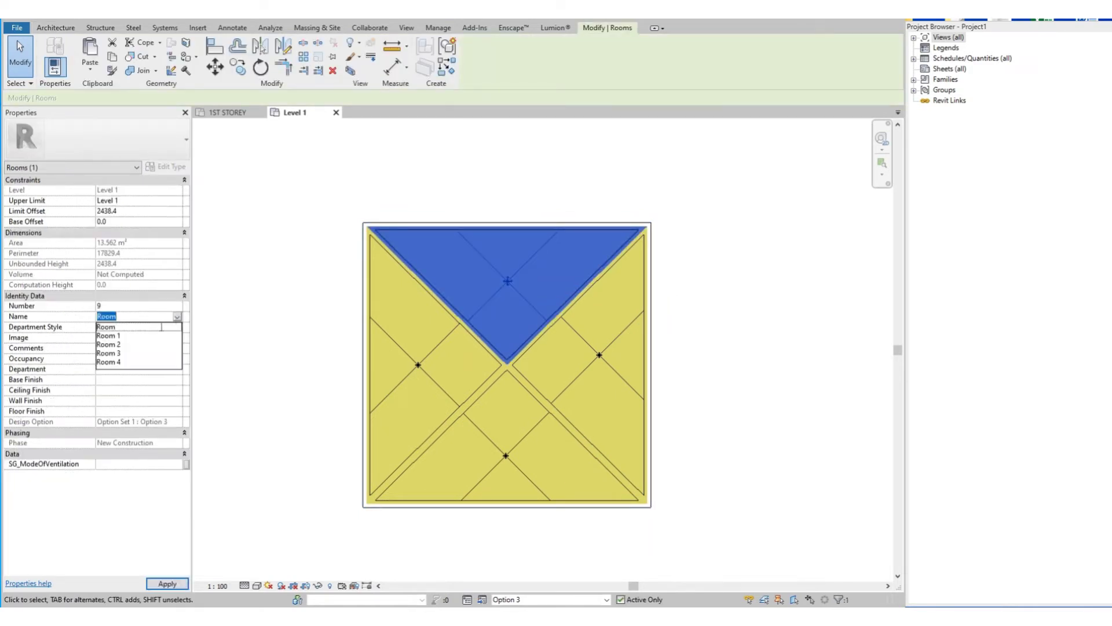
{"action": "left_click", "coordinate": [118, 338]}
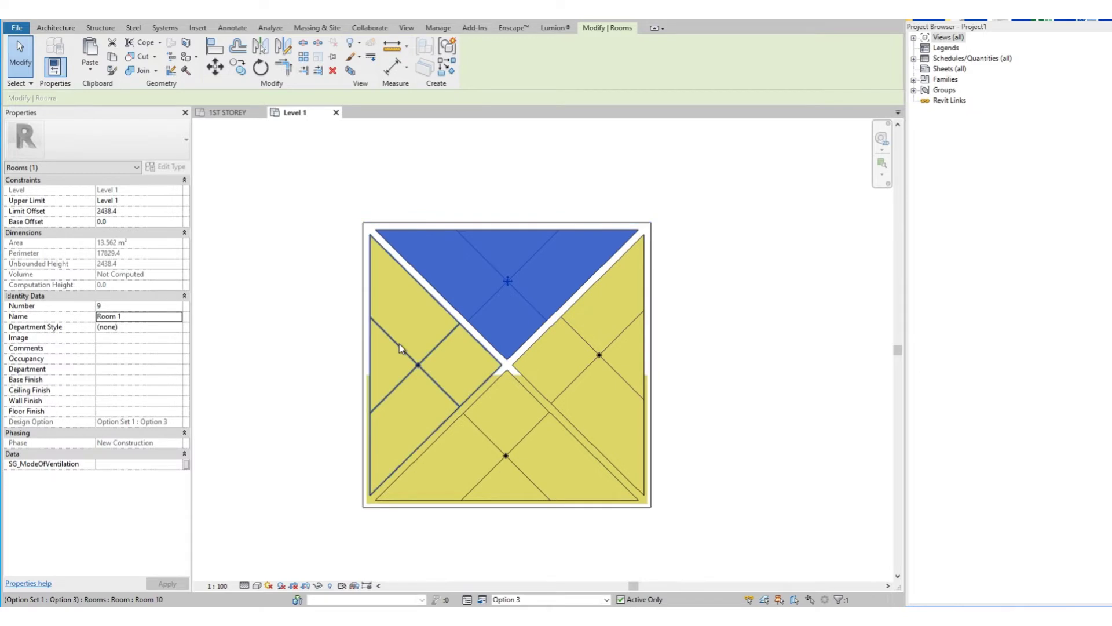
{"action": "left_click", "coordinate": [399, 348]}
{"action": "left_click", "coordinate": [175, 317]}
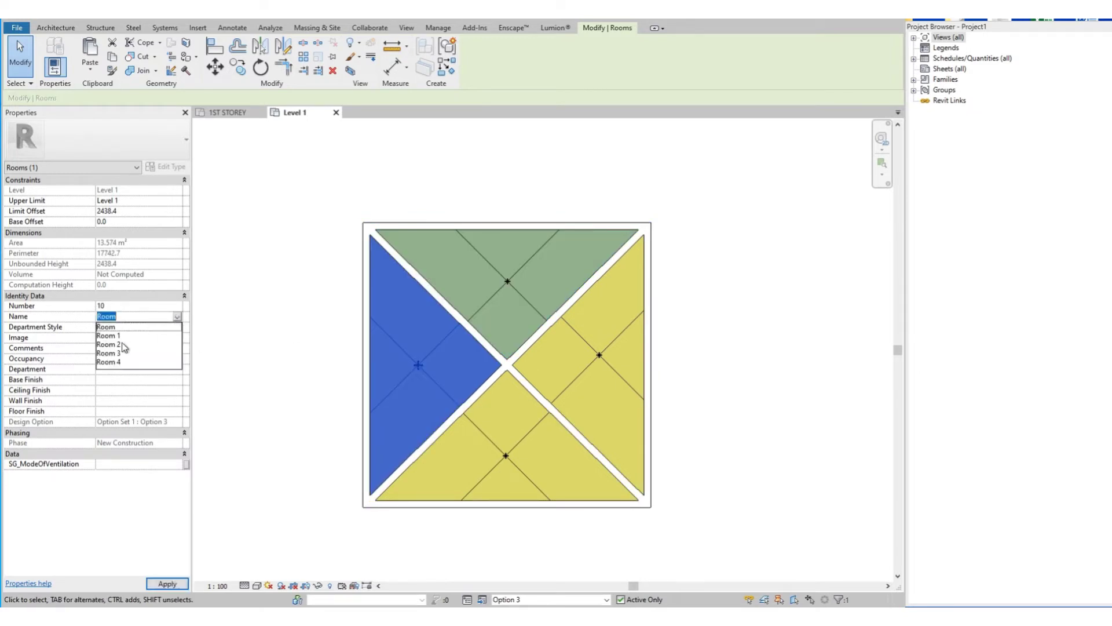
{"action": "left_click", "coordinate": [125, 348]}
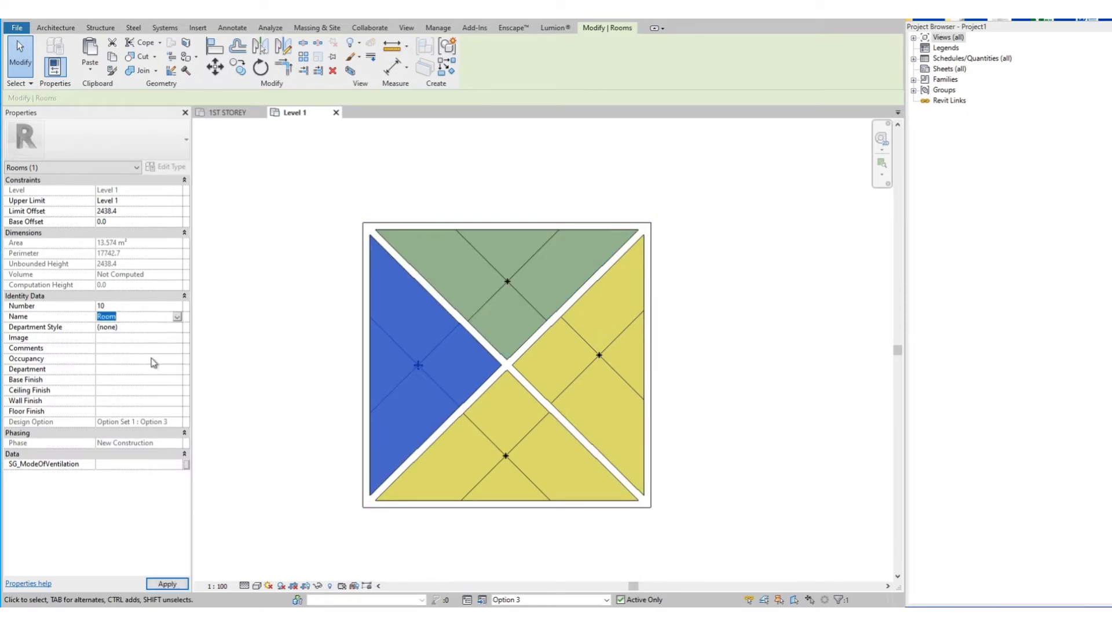
Step: Name the lower triangular room Room 3 and the right triangular room Room 4
{"action": "left_click", "coordinate": [513, 454]}
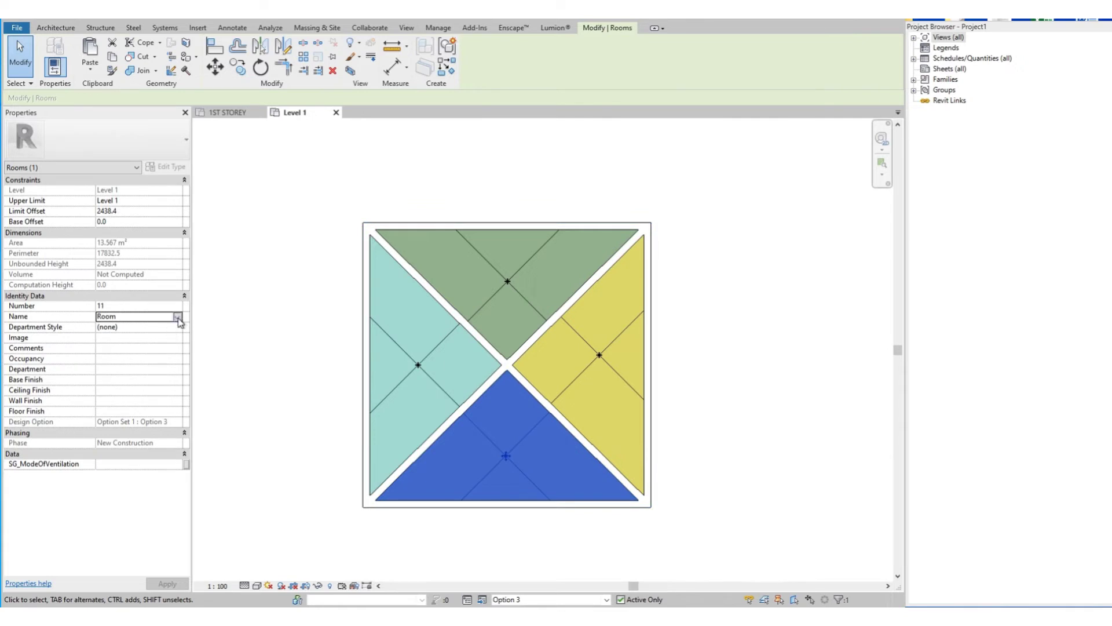
{"action": "left_click", "coordinate": [178, 317]}
{"action": "left_click", "coordinate": [113, 354]}
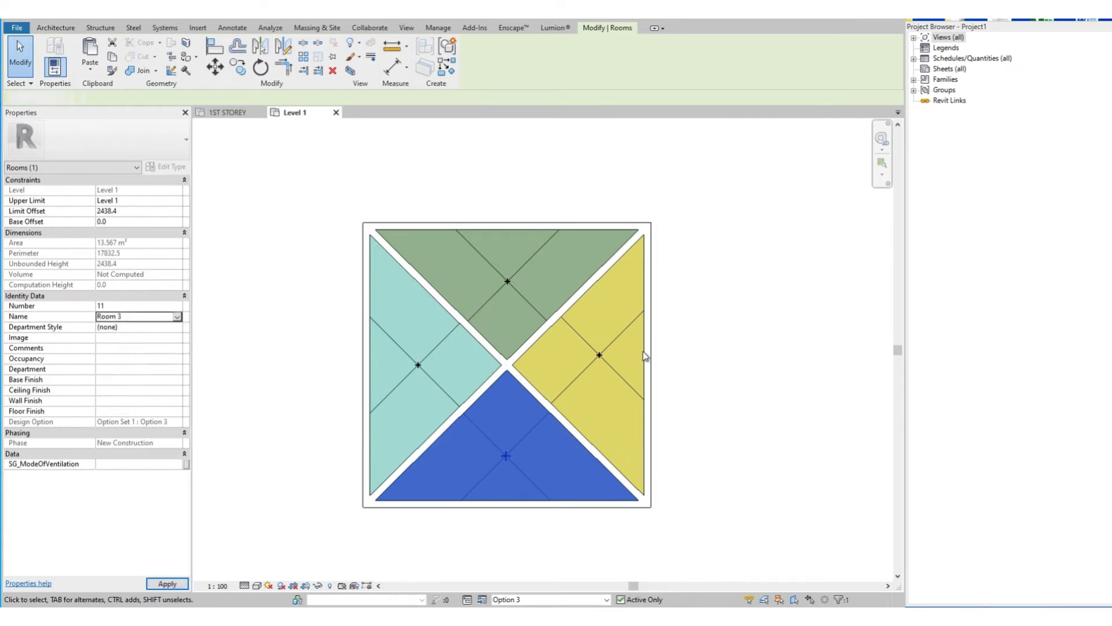
{"action": "left_click", "coordinate": [601, 357]}
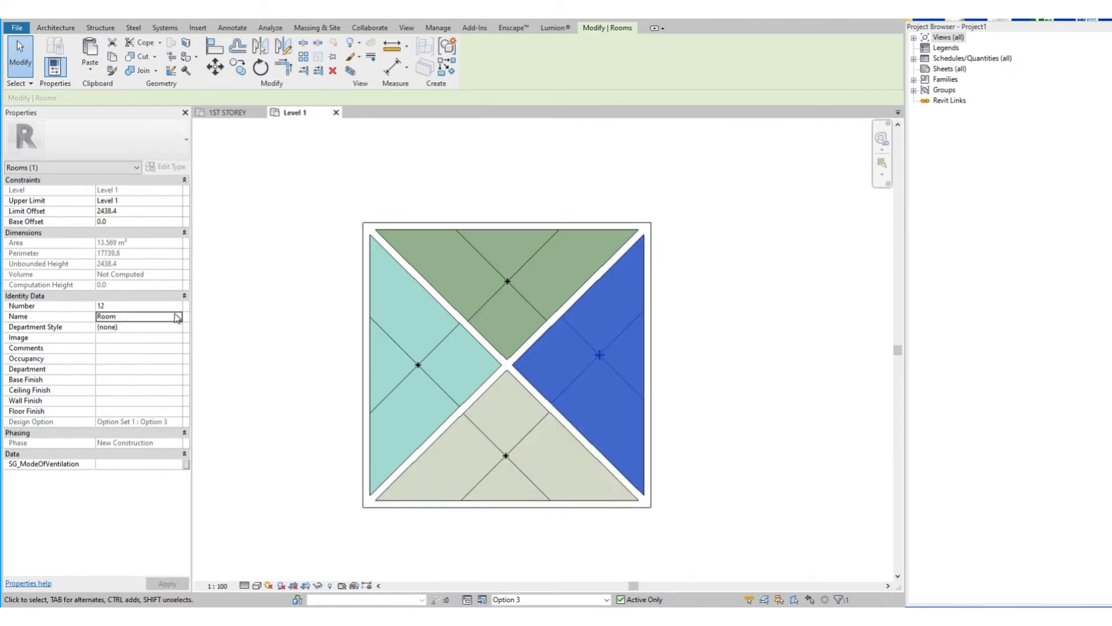
{"action": "left_click", "coordinate": [179, 319]}
{"action": "left_click", "coordinate": [109, 362]}
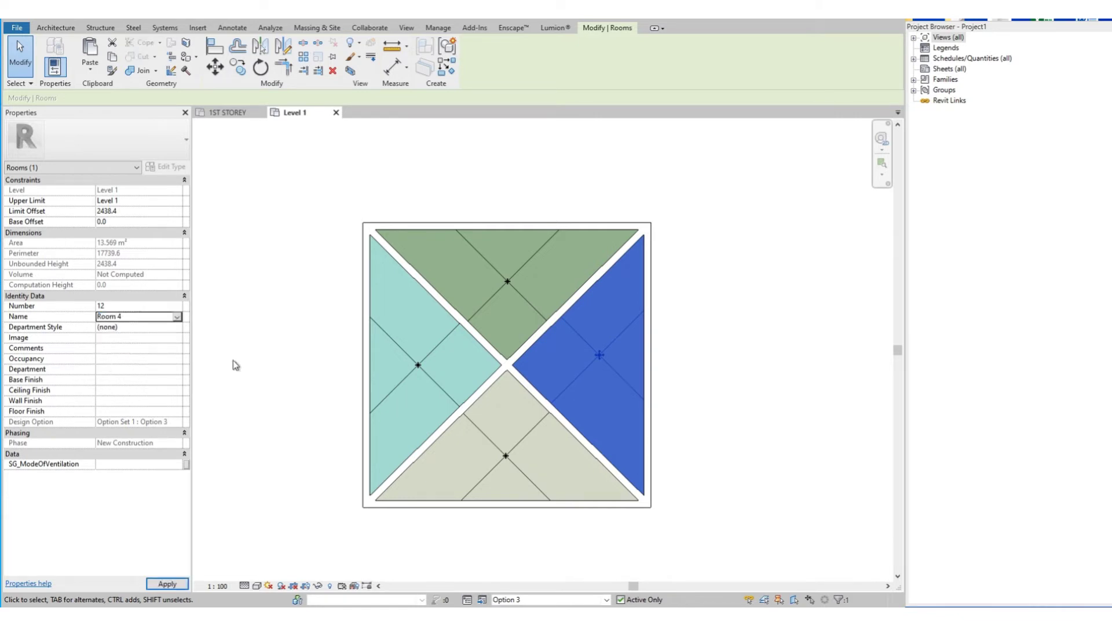
{"action": "left_click", "coordinate": [398, 294]}
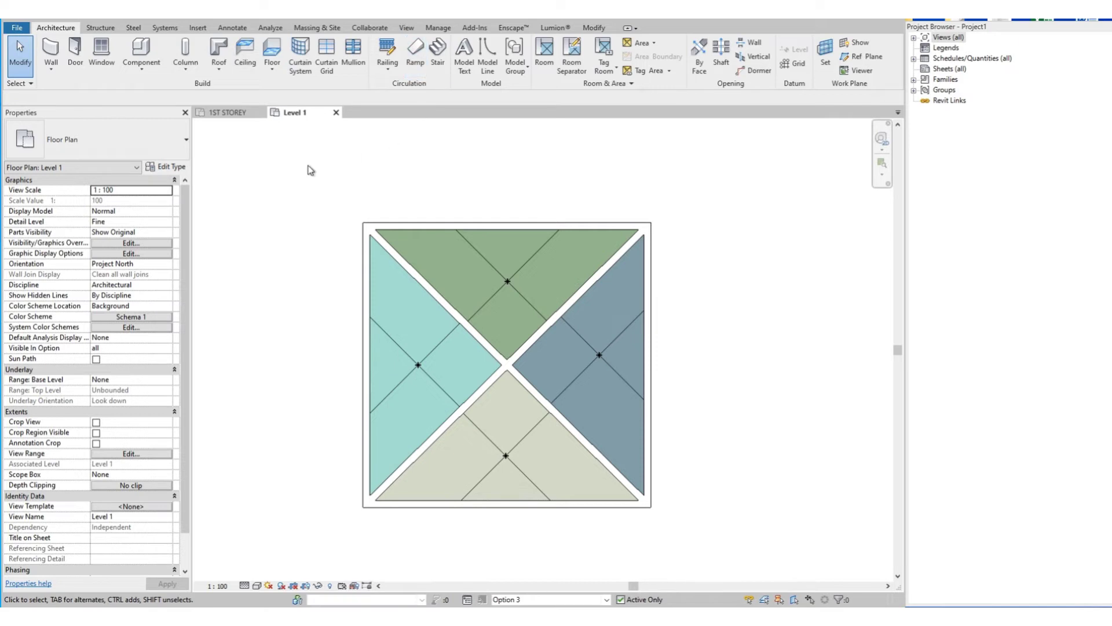
Step: Place name-only room tags at the centres of the four triangular rooms in Option 3
{"action": "left_click", "coordinate": [606, 55]}
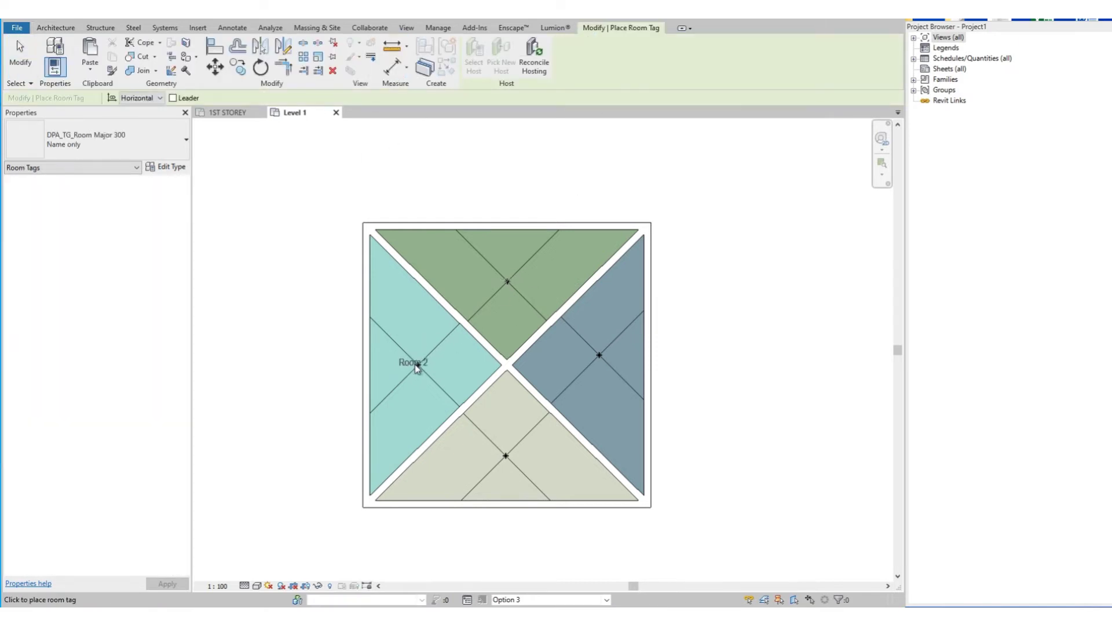
{"action": "left_click", "coordinate": [415, 364]}
{"action": "left_click", "coordinate": [506, 458]}
{"action": "left_click", "coordinate": [602, 363]}
{"action": "key", "text": "Escape"}
{"action": "key", "text": "Escape"}
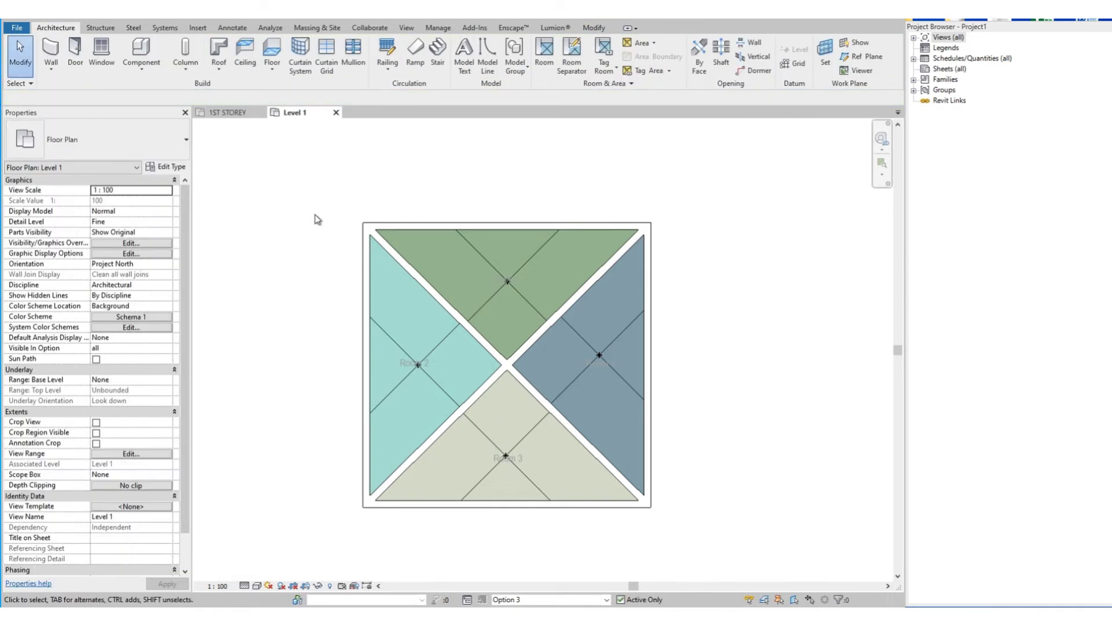
Step: Hide the Reference subcategory of Rooms in the Level 1 floor plan's visibility/graphic overrides
{"action": "left_click", "coordinate": [113, 243]}
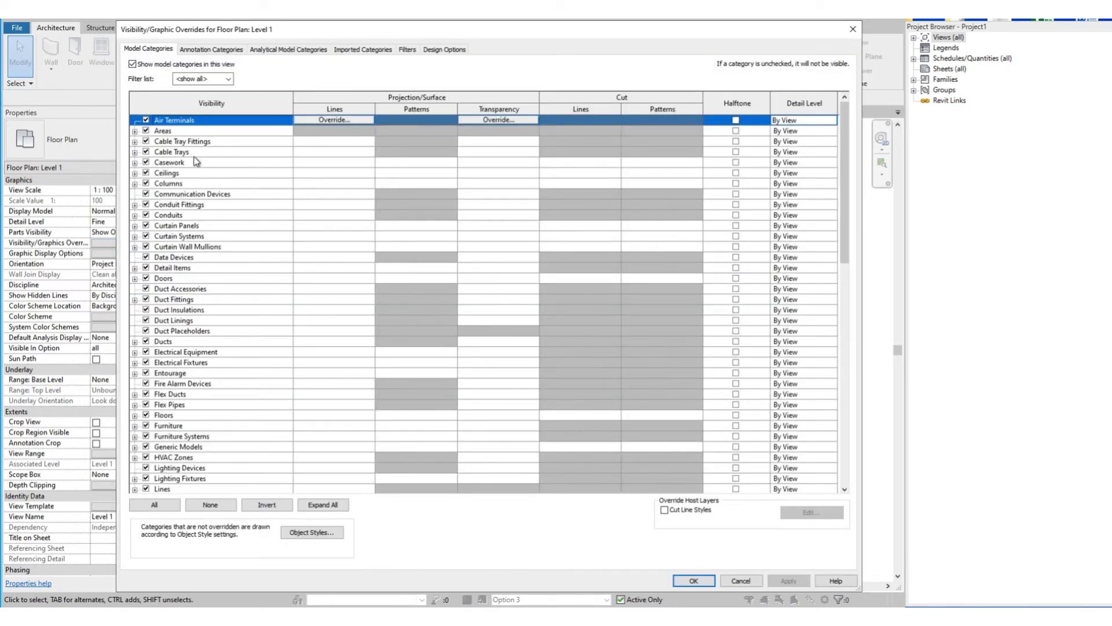
{"action": "scroll", "coordinate": [188, 316], "scroll_direction": "down", "scroll_amount": 6}
{"action": "left_click", "coordinate": [189, 311]}
{"action": "key", "text": "r"}
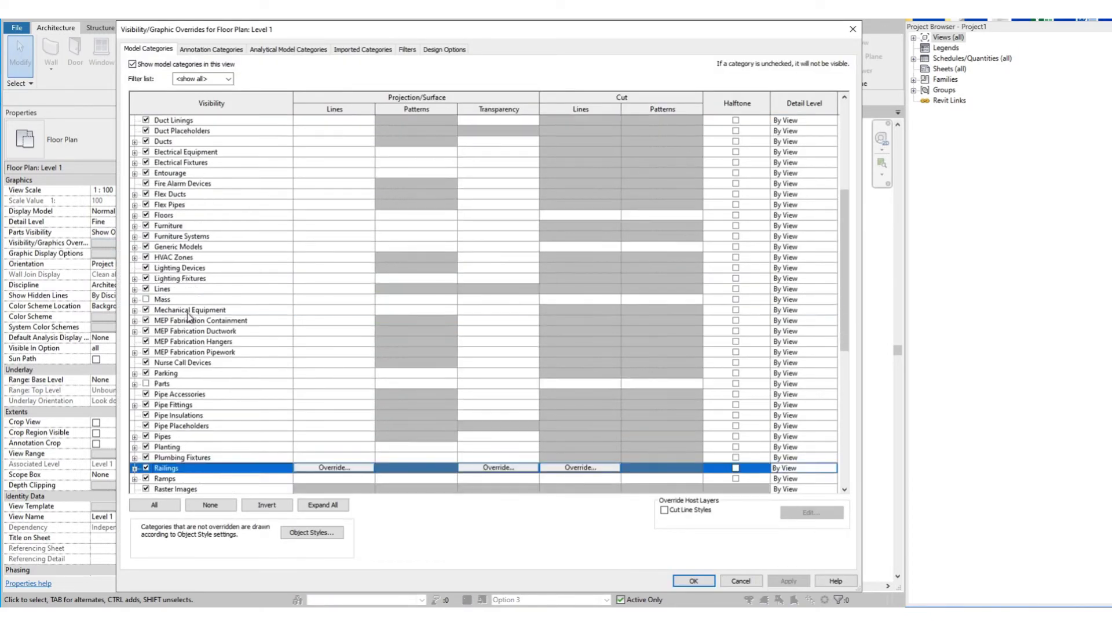
{"action": "scroll", "coordinate": [162, 380], "scroll_direction": "down", "scroll_amount": 2}
{"action": "left_click", "coordinate": [134, 457]}
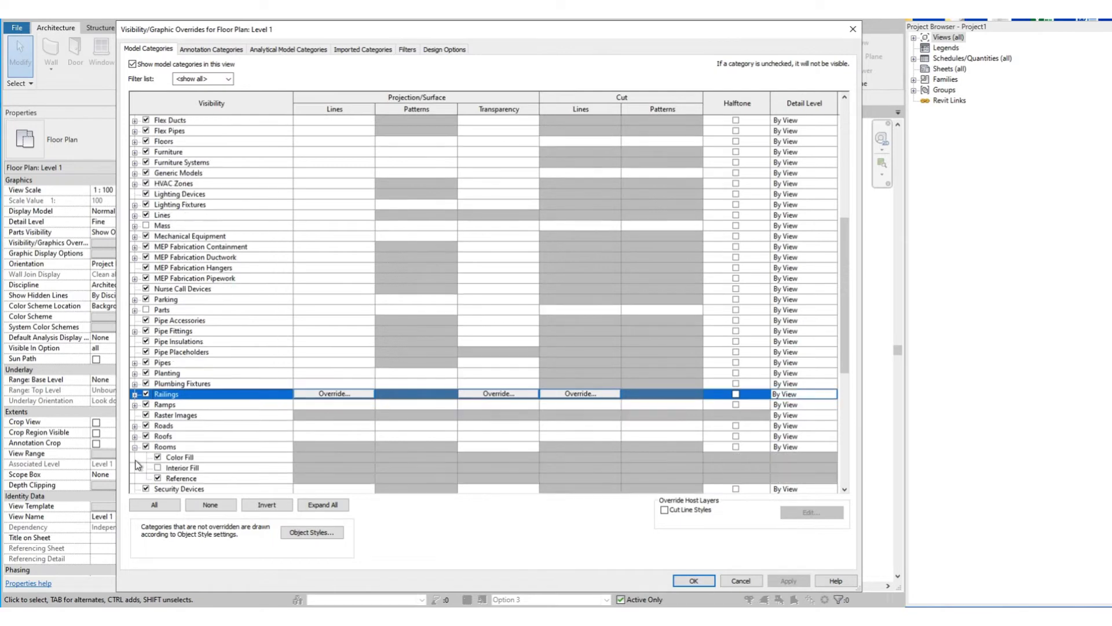
{"action": "left_click", "coordinate": [157, 478]}
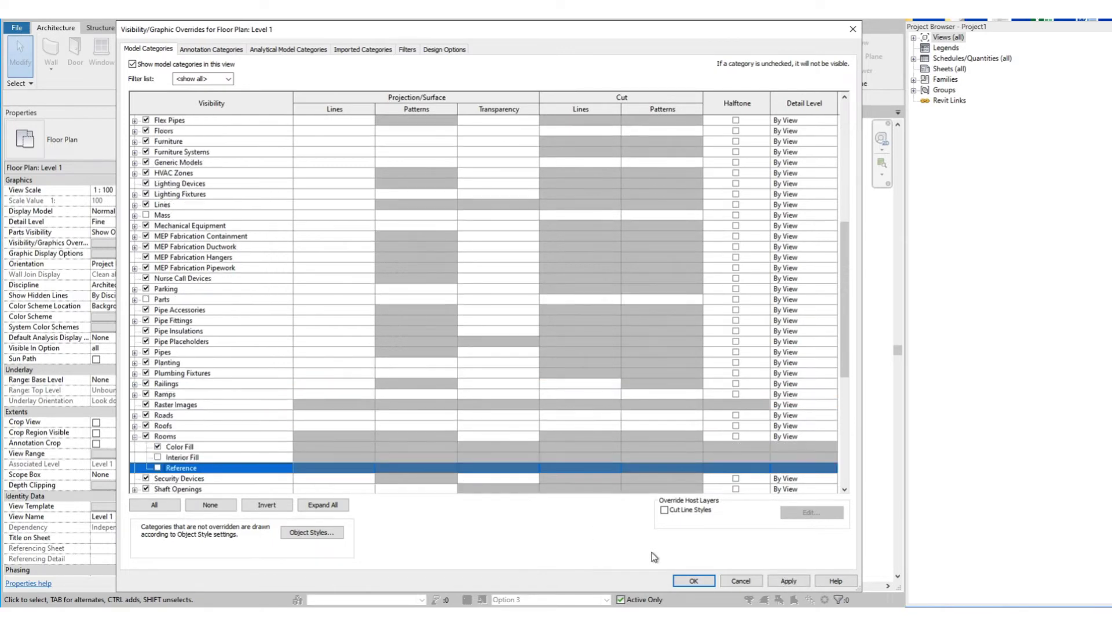
{"action": "left_click", "coordinate": [698, 583]}
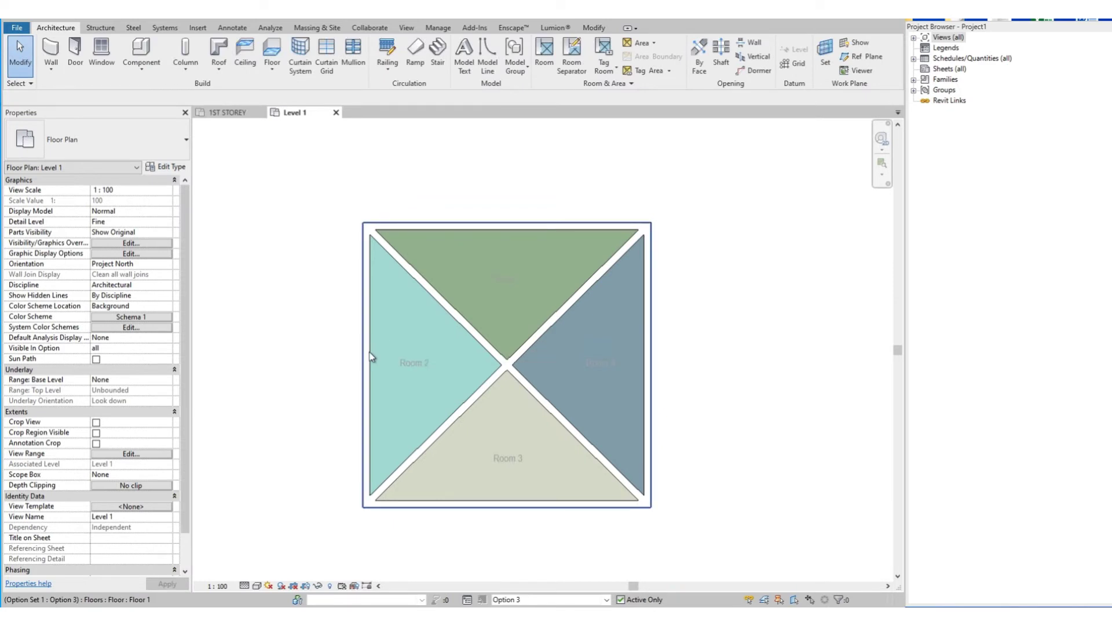
Step: Review the room layouts by switching the active design option to Main Model, Option 2 and Option 3 in turn
{"action": "left_click", "coordinate": [555, 600]}
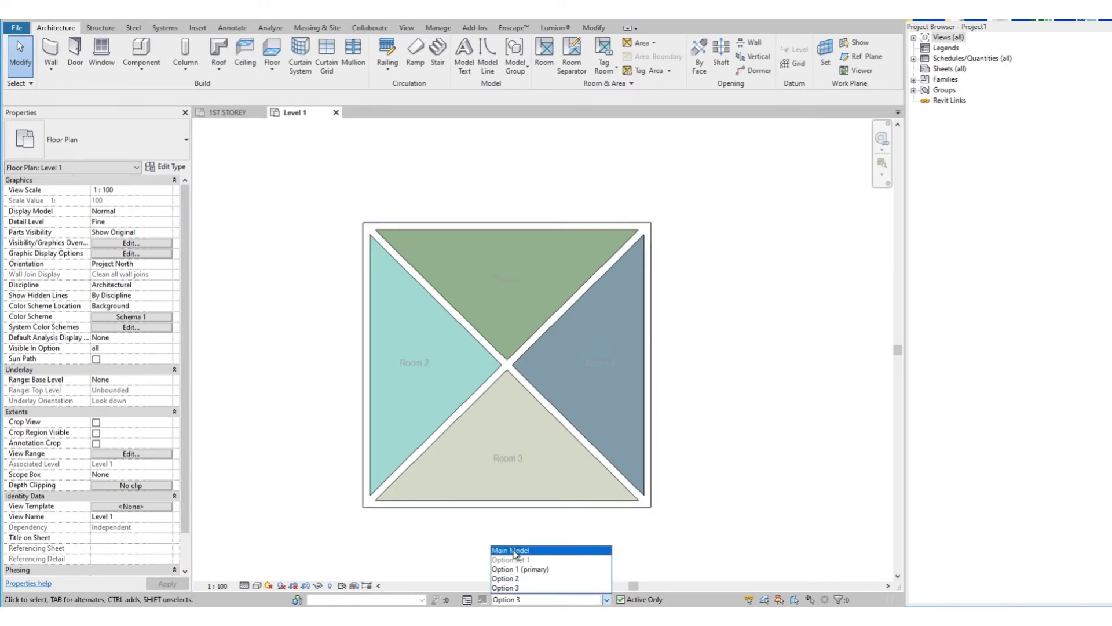
{"action": "left_click", "coordinate": [513, 551]}
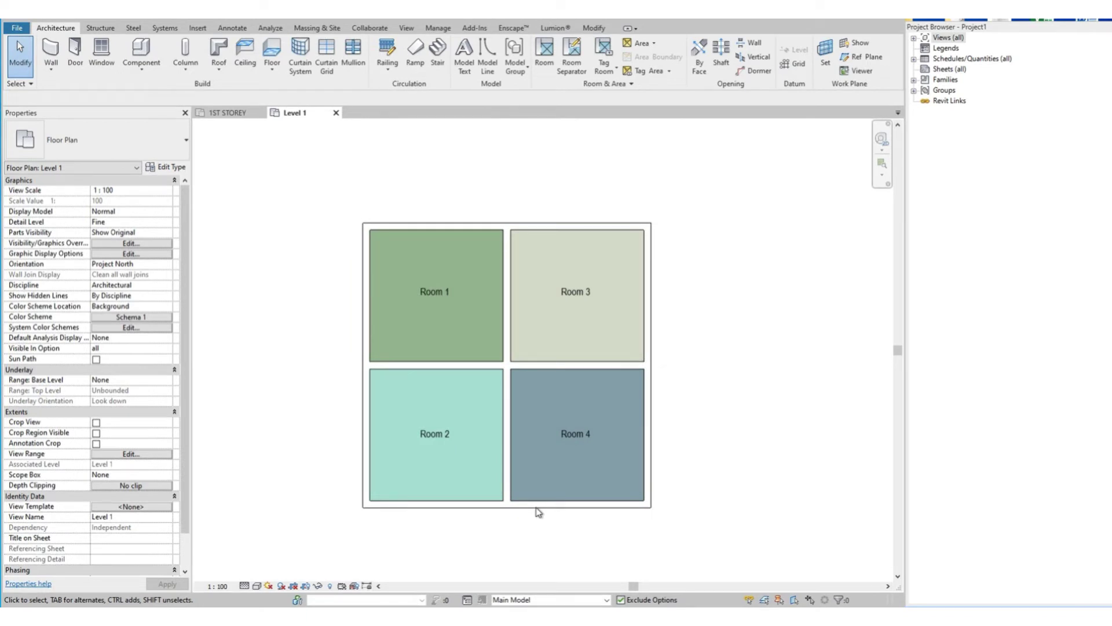
{"action": "left_click", "coordinate": [544, 601]}
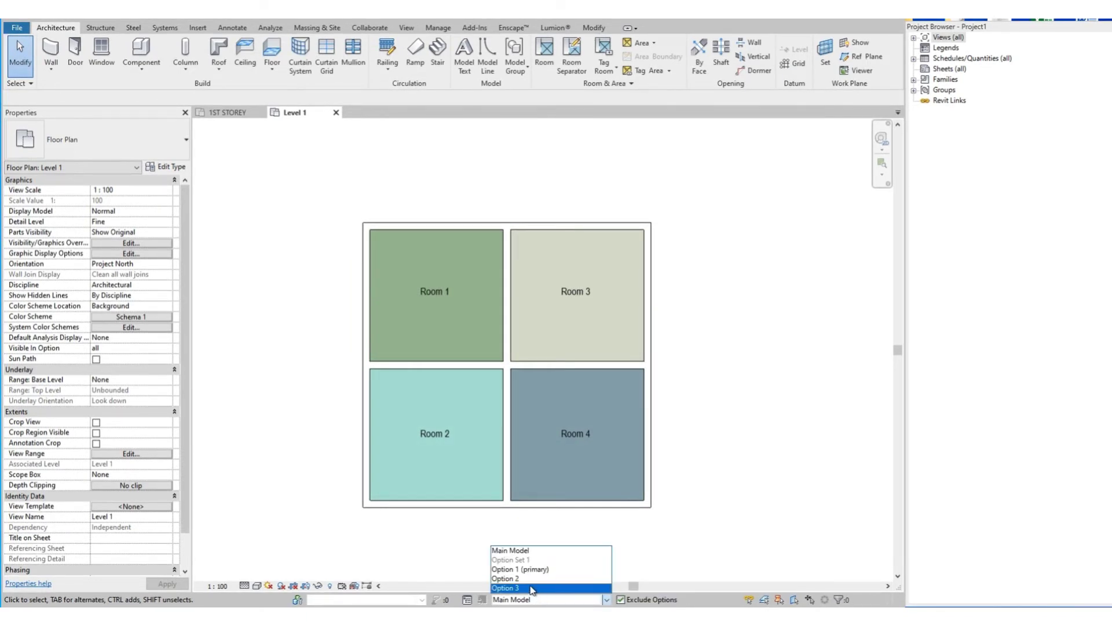
{"action": "left_click", "coordinate": [528, 582]}
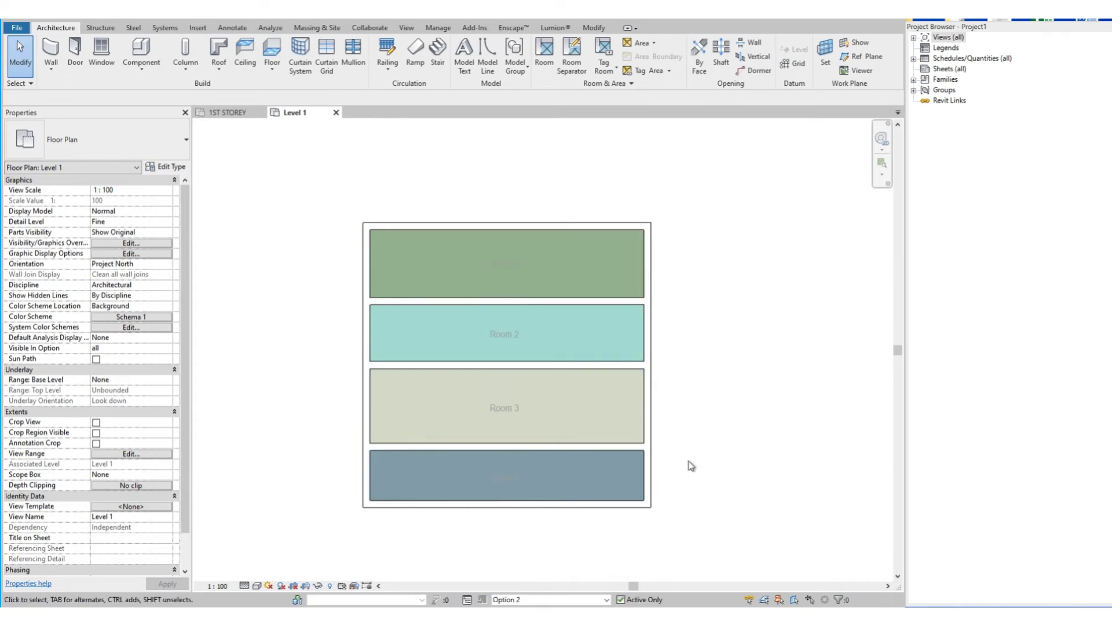
{"action": "left_click", "coordinate": [550, 600]}
{"action": "left_click", "coordinate": [551, 581]}
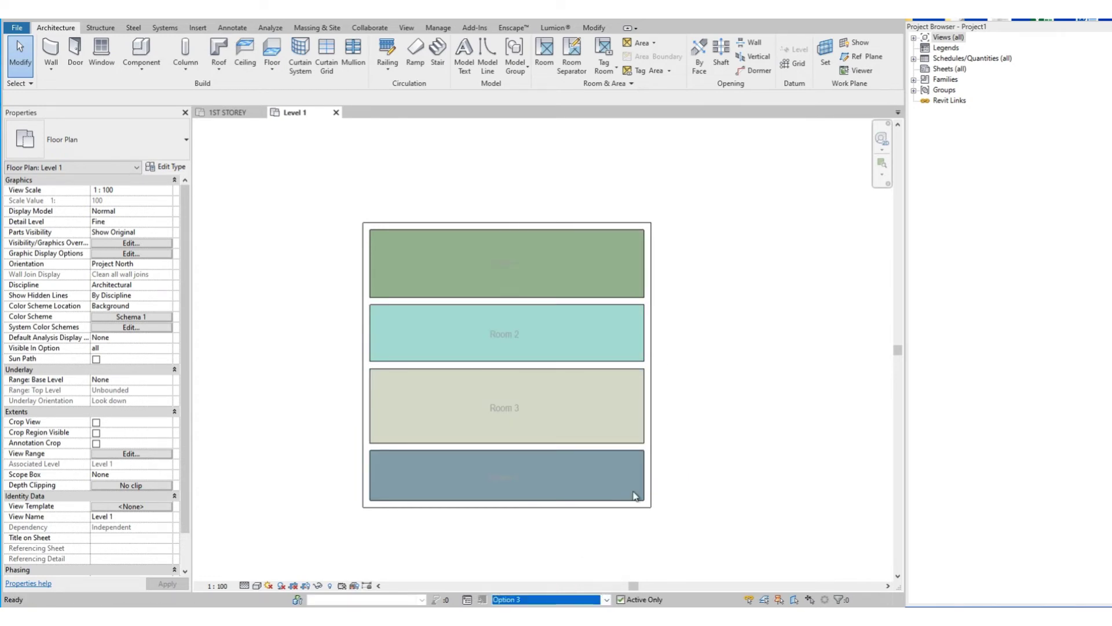
Step: Make Main Model the active design option and rename the duplicated Level 1 floor plan as Level 1 - Option 2
{"action": "left_click", "coordinate": [553, 601]}
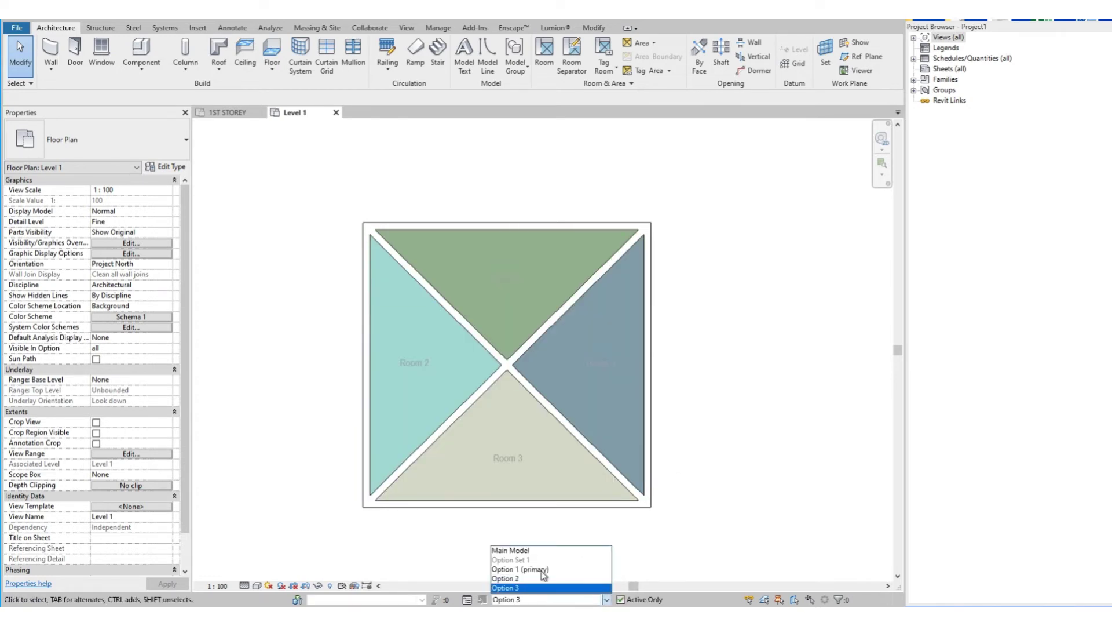
{"action": "left_click", "coordinate": [530, 550]}
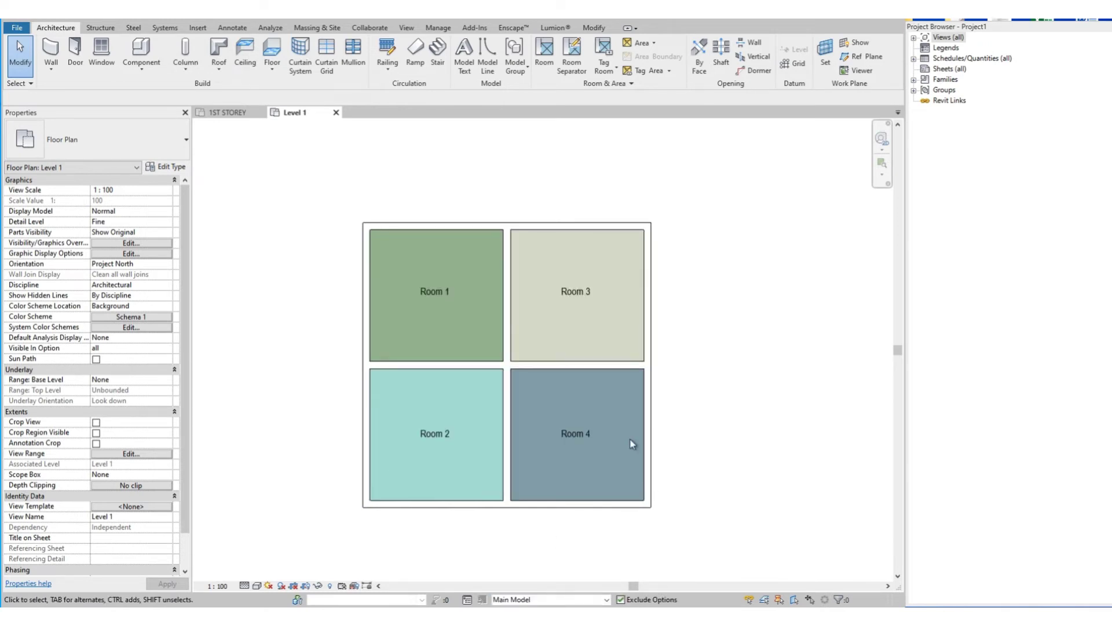
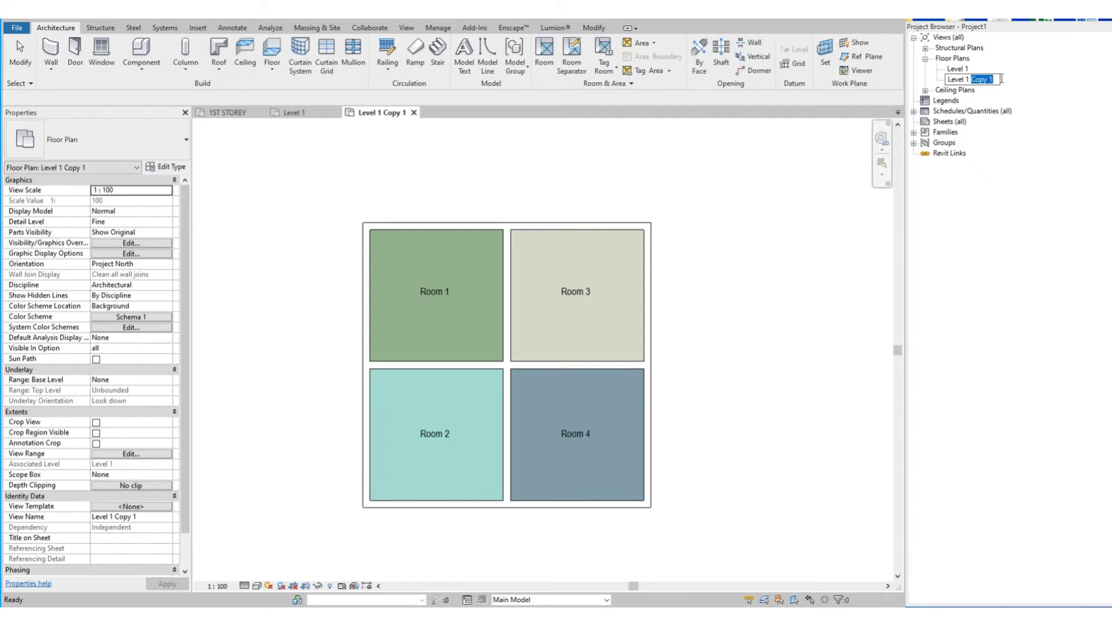
{"action": "type", "text": "- Option 2"}
{"action": "key", "text": "Return"}
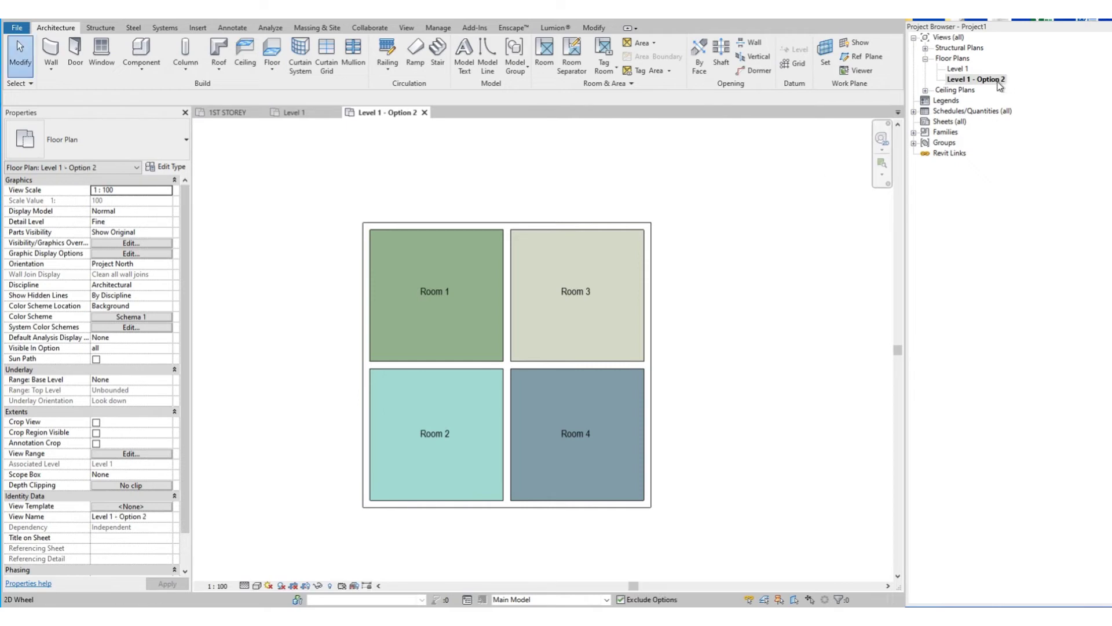
{"action": "right_click", "coordinate": [999, 81]}
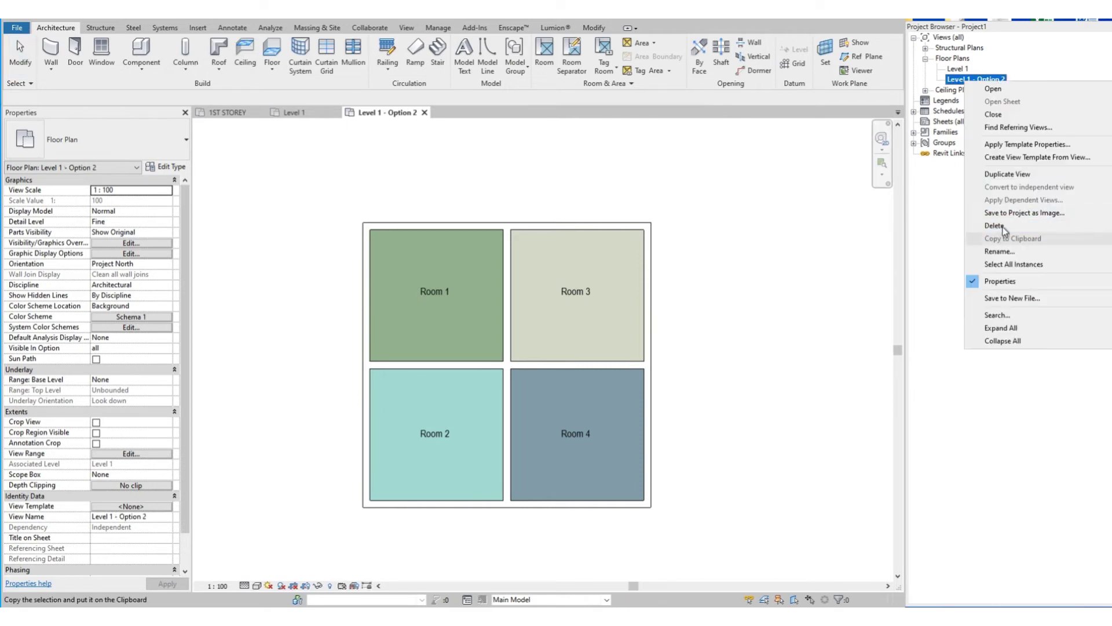
{"action": "mouse_move", "coordinate": [1006, 177]}
{"action": "left_click", "coordinate": [1006, 80]}
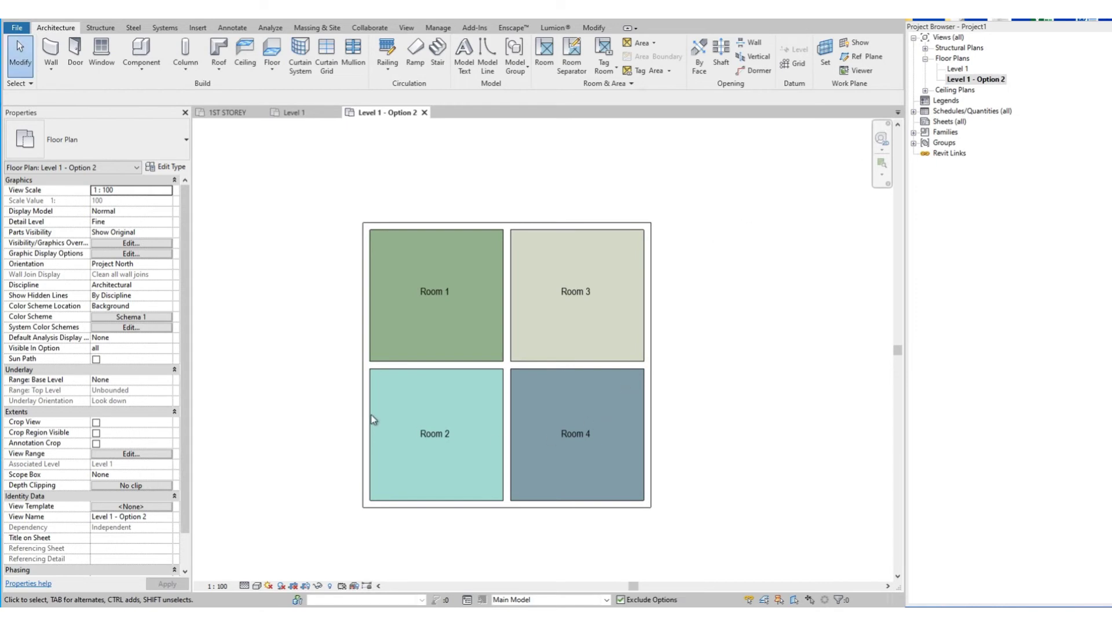
Step: In the Level 1 - Option 2 floor plan's visibility/graphic overrides, set the design option shown for Option Set 1 to Option 2
{"action": "left_click", "coordinate": [119, 243]}
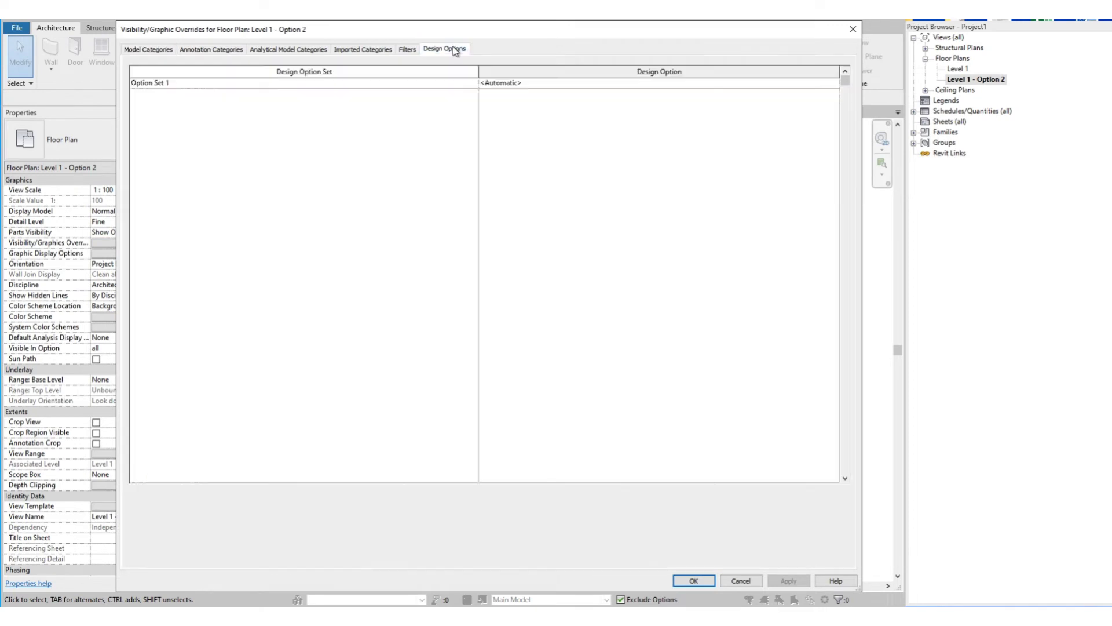
{"action": "left_click", "coordinate": [454, 50]}
{"action": "left_click", "coordinate": [765, 86]}
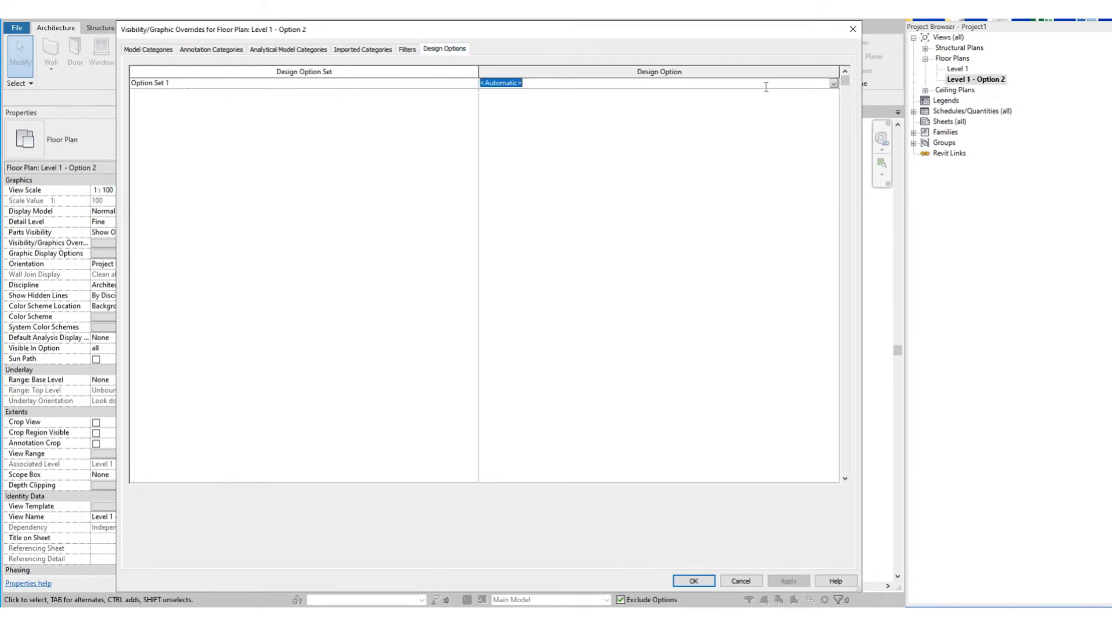
{"action": "left_click", "coordinate": [834, 83]}
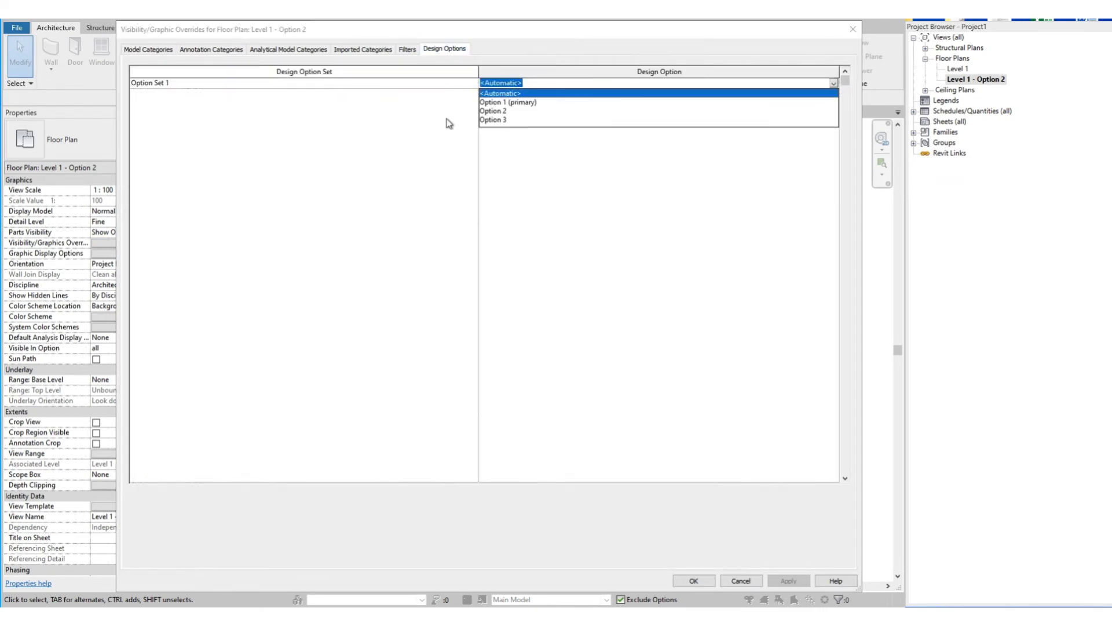
{"action": "left_click", "coordinate": [503, 111]}
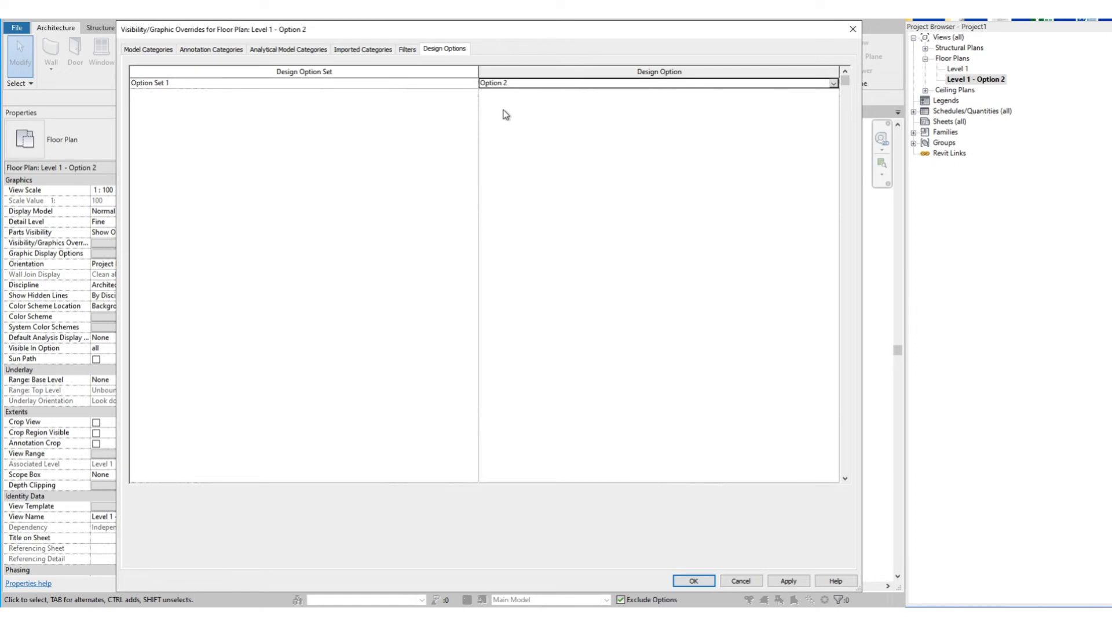
{"action": "left_click", "coordinate": [694, 580]}
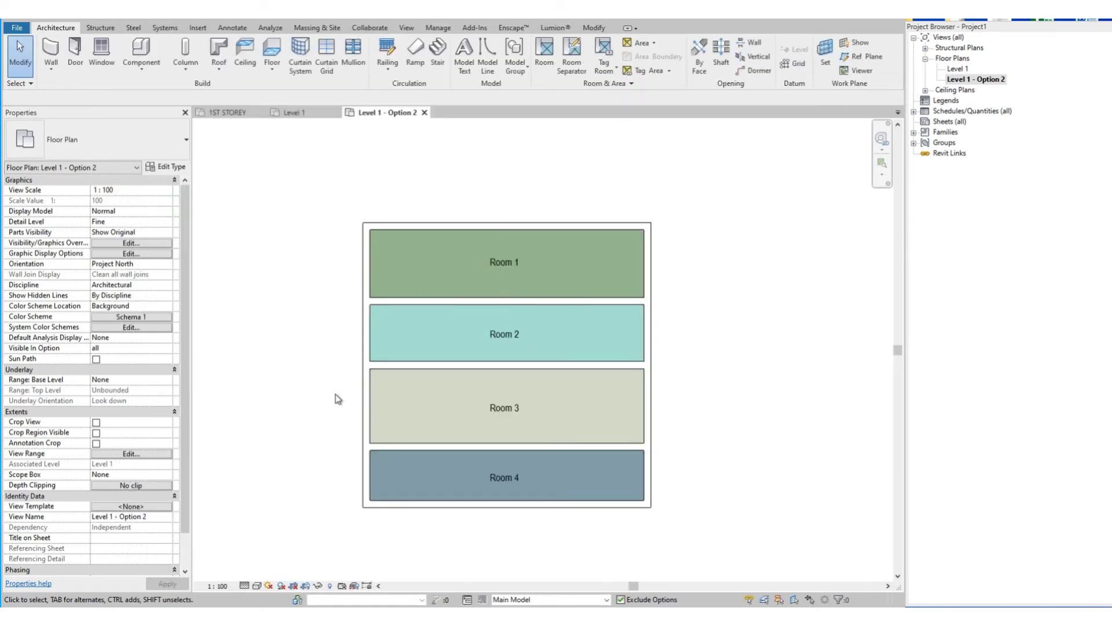
Step: Duplicate the Level 1 - Option 2 floor plan with detailing and rename the copy Level 1 - Option 3
{"action": "right_click", "coordinate": [973, 82]}
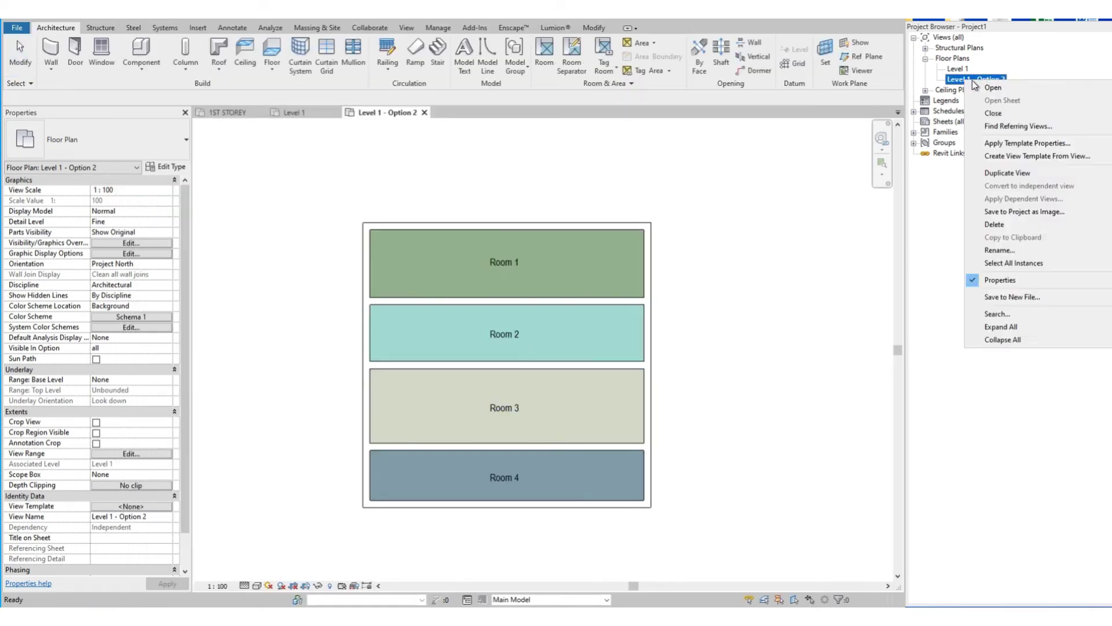
{"action": "mouse_move", "coordinate": [996, 173]}
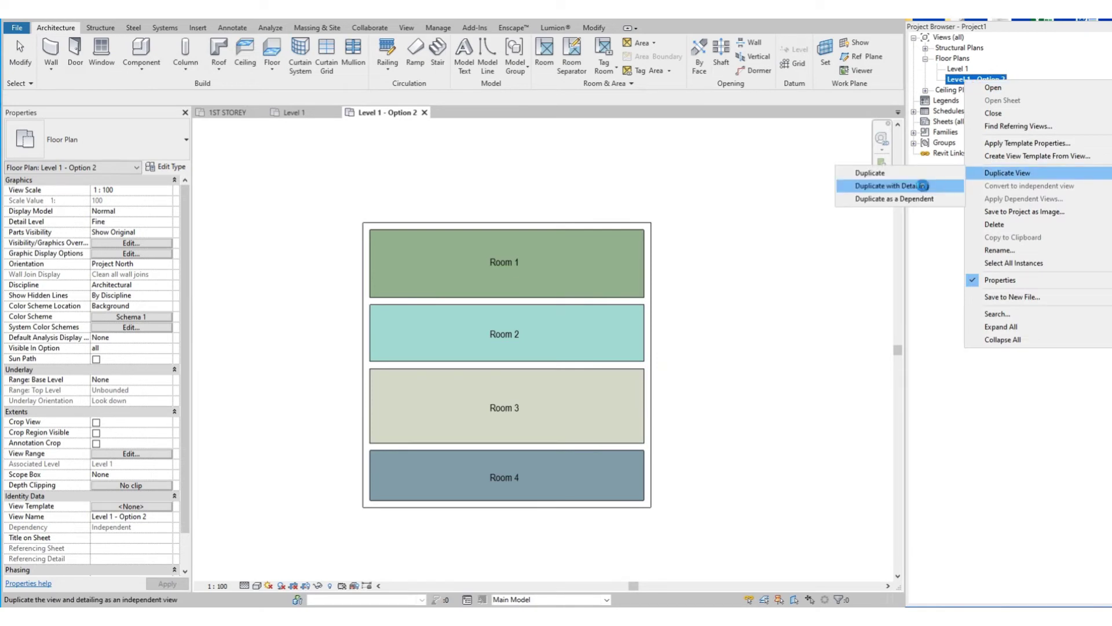
{"action": "left_click", "coordinate": [931, 186]}
{"action": "right_click", "coordinate": [1019, 92]}
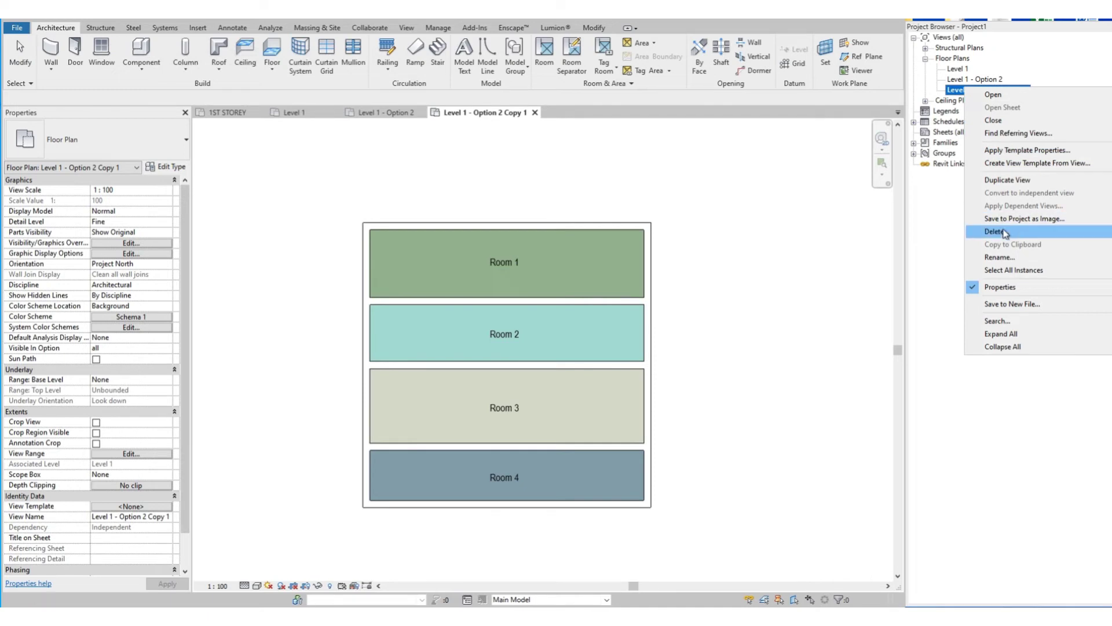
{"action": "left_click", "coordinate": [1000, 257]}
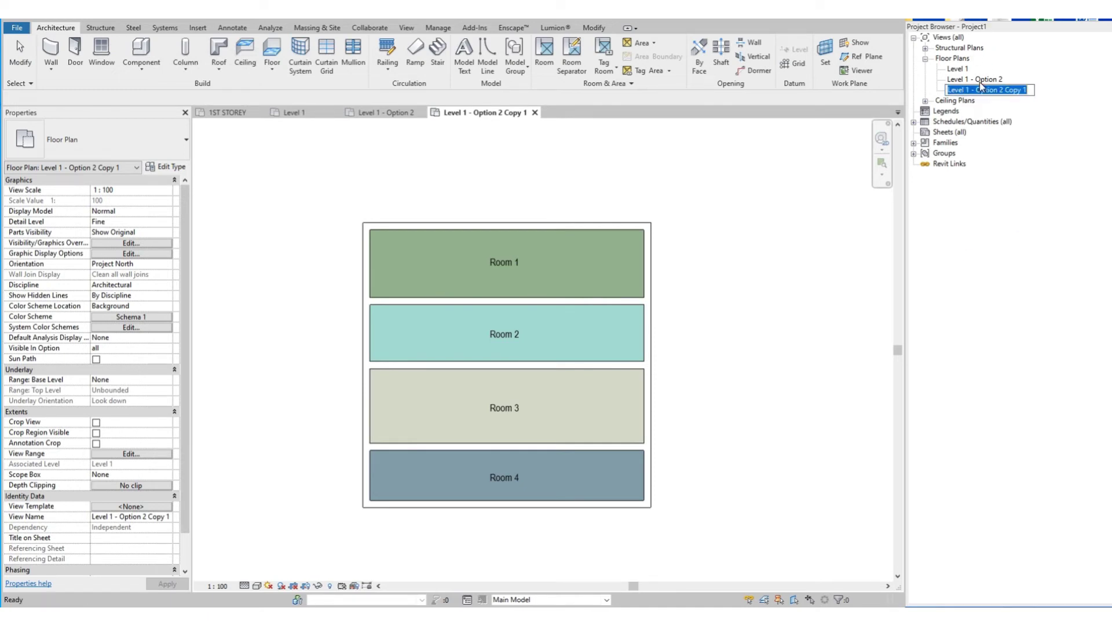
{"action": "left_click_drag", "start_coordinate": [1000, 92], "coordinate": [1052, 92]}
{"action": "type", "text": "3"}
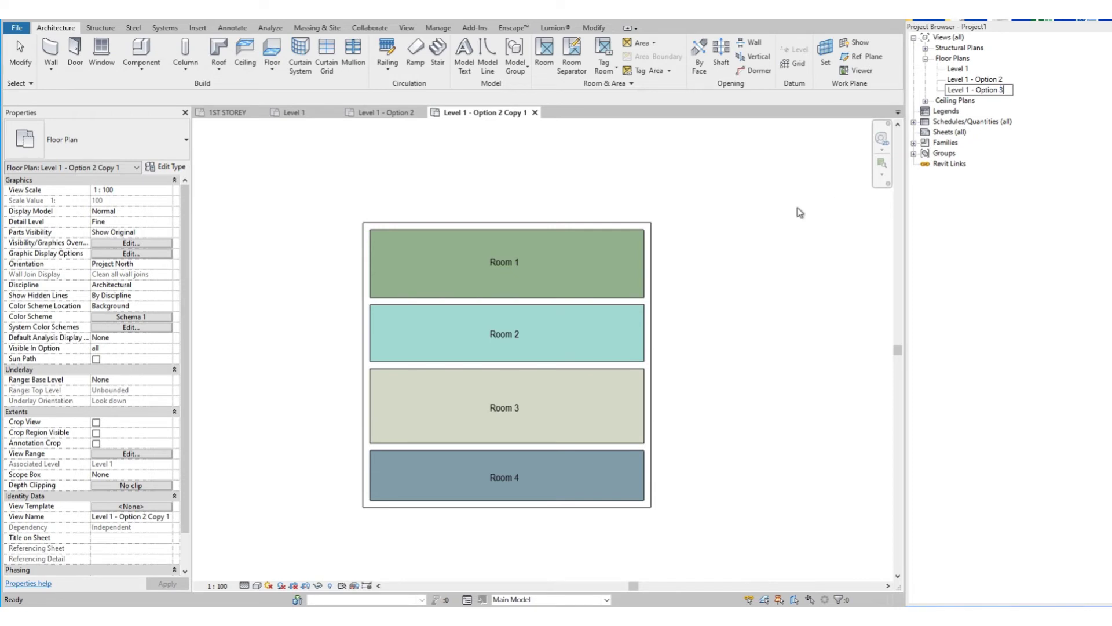
{"action": "key", "text": "Return"}
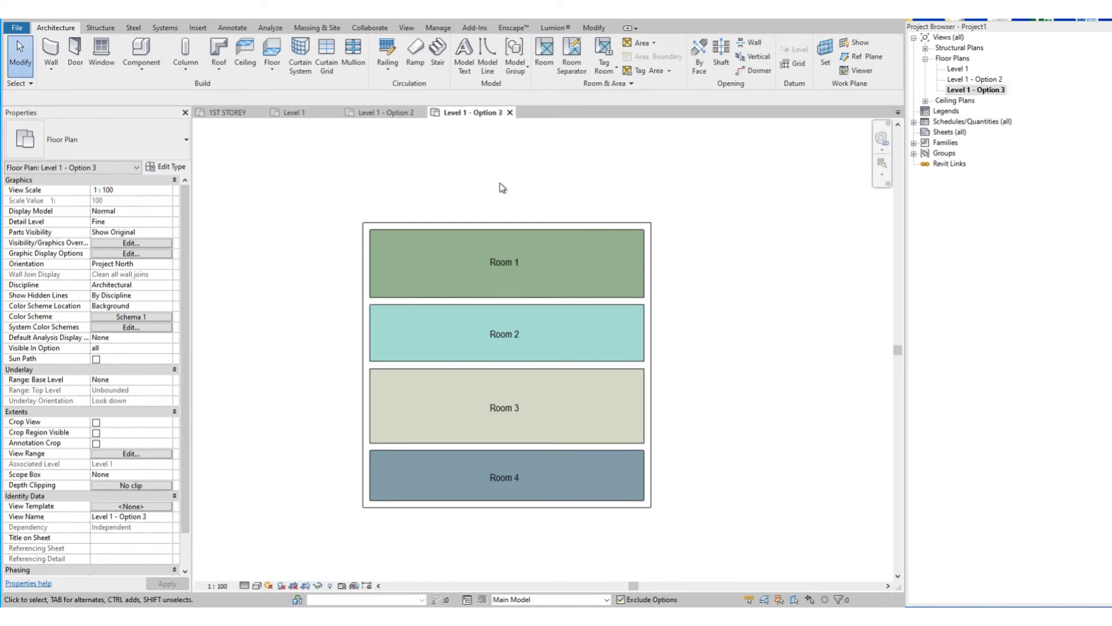
Step: In the Level 1 - Option 3 floor plan's visibility/graphic overrides, set the design option shown for Option Set 1 to Option 3
{"action": "left_click", "coordinate": [137, 243]}
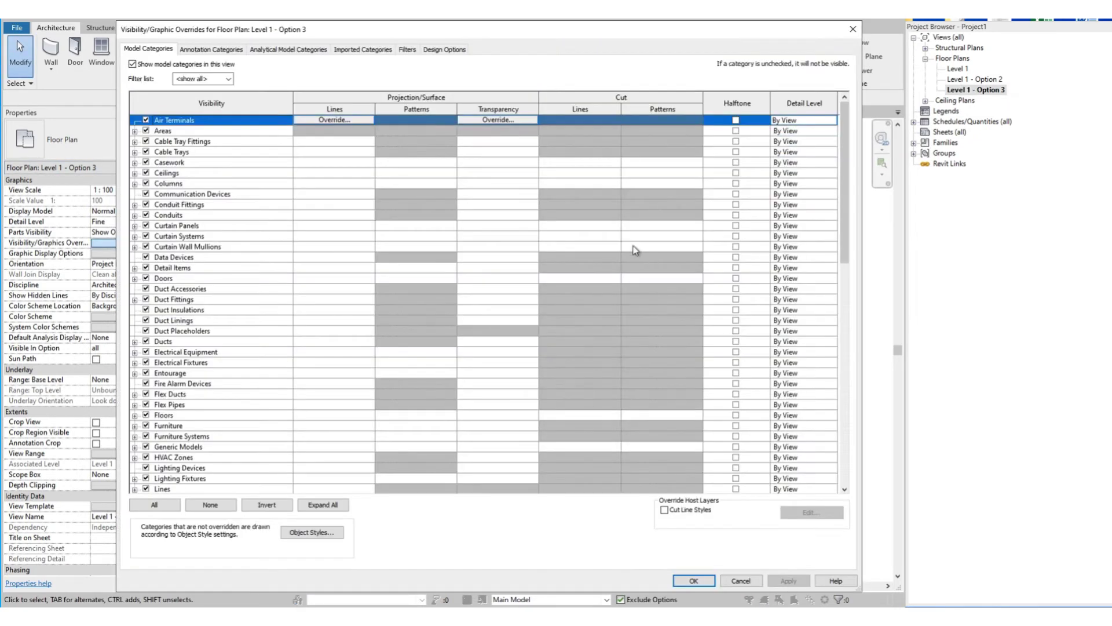
{"action": "left_click", "coordinate": [445, 49]}
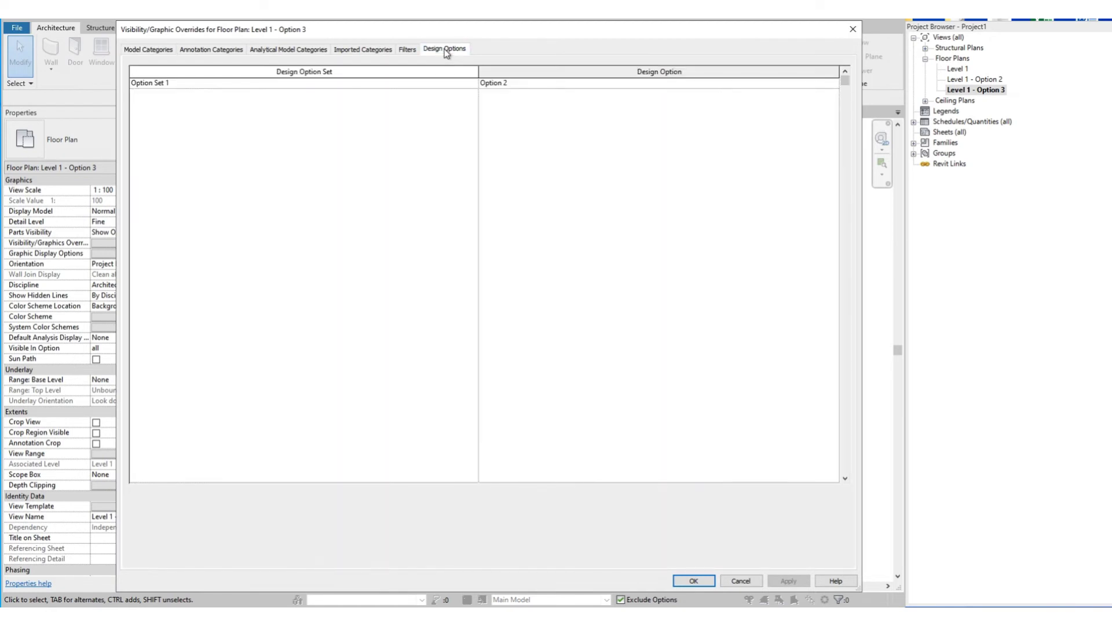
{"action": "left_click", "coordinate": [592, 85]}
{"action": "left_click", "coordinate": [834, 84]}
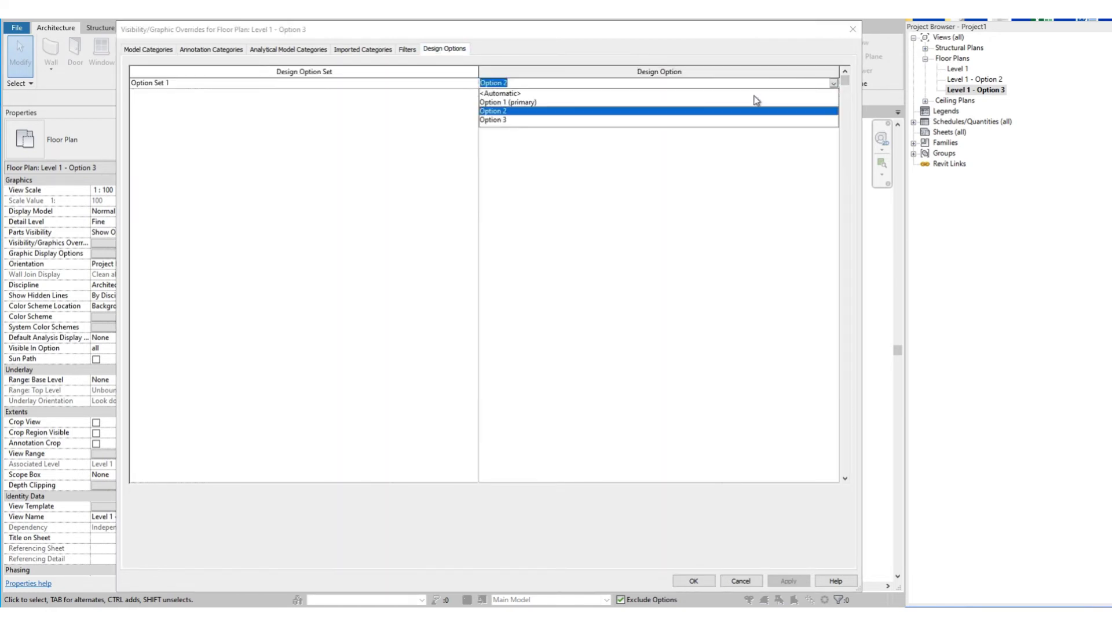
{"action": "left_click", "coordinate": [493, 120]}
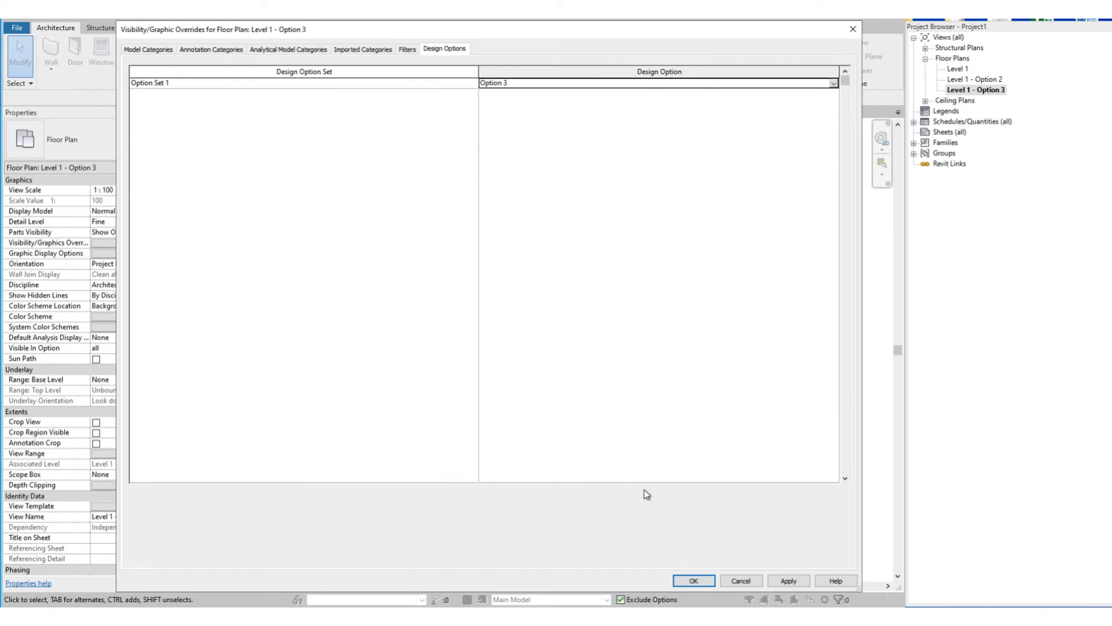
{"action": "left_click", "coordinate": [693, 580]}
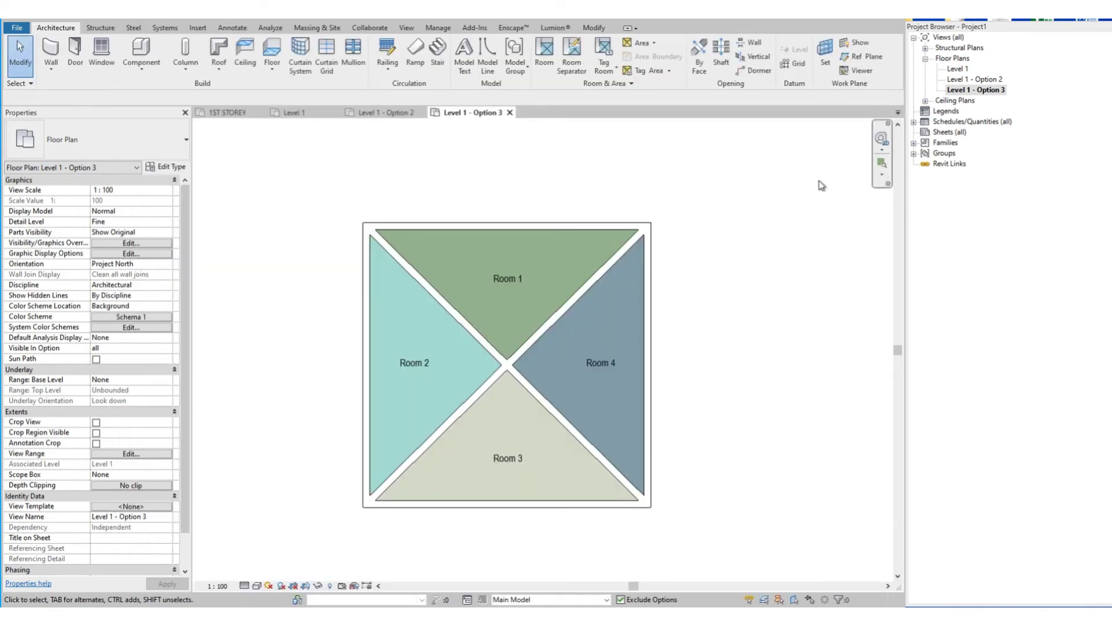
Step: Compare the room layouts by opening the Level 1, Level 1 - Option 2 and Level 1 - Option 3 floor plans in turn
{"action": "left_click", "coordinate": [956, 69]}
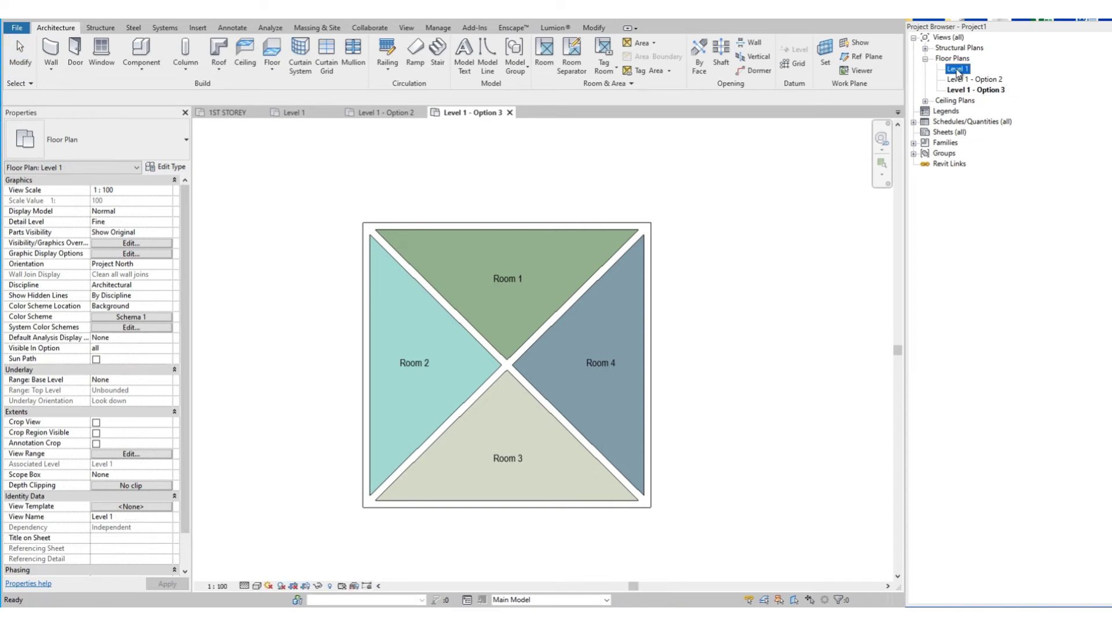
{"action": "double_click", "coordinate": [956, 69]}
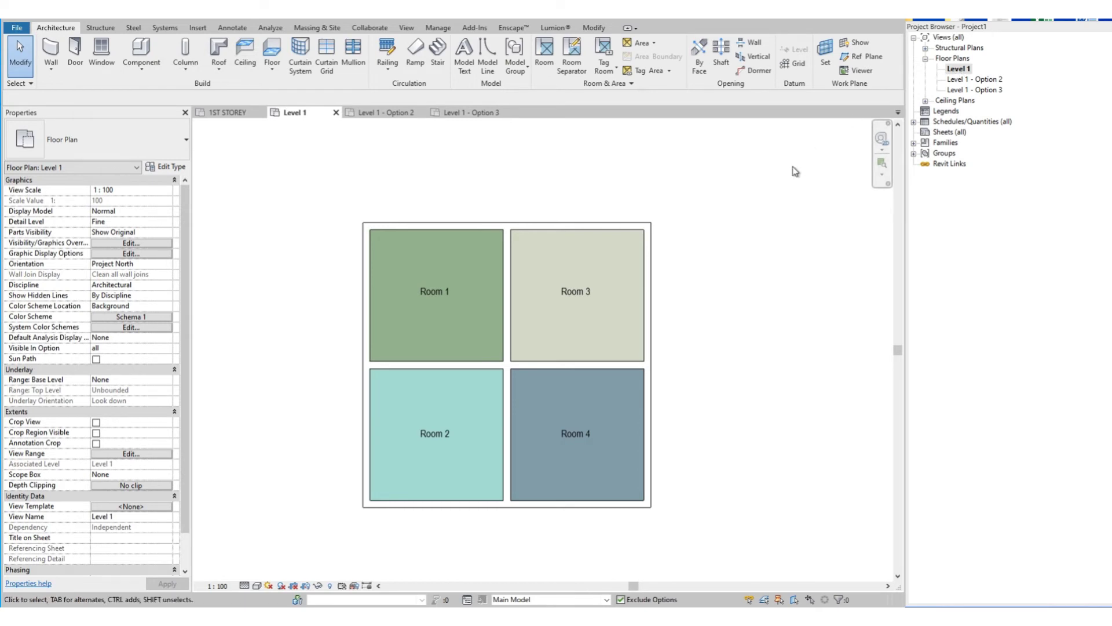
{"action": "double_click", "coordinate": [991, 80]}
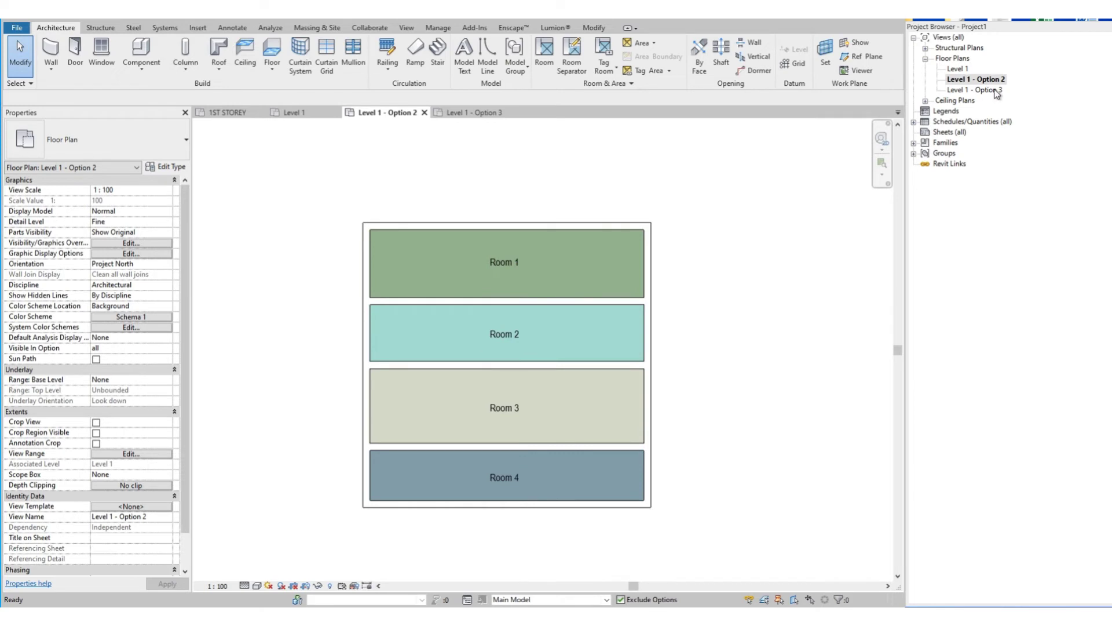
{"action": "double_click", "coordinate": [992, 90]}
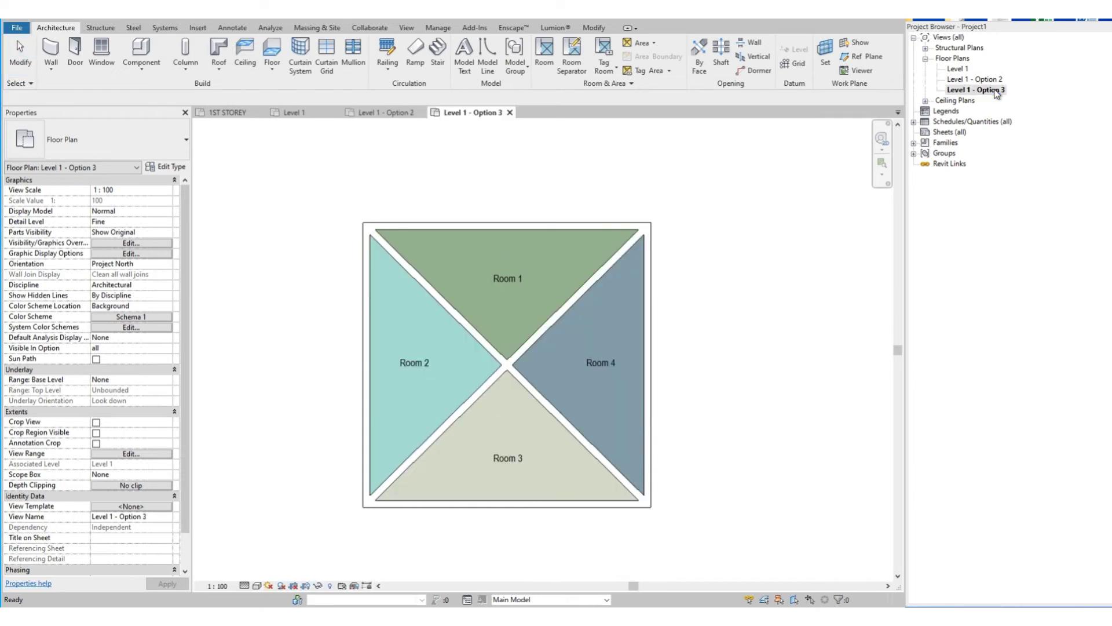
{"action": "double_click", "coordinate": [959, 69]}
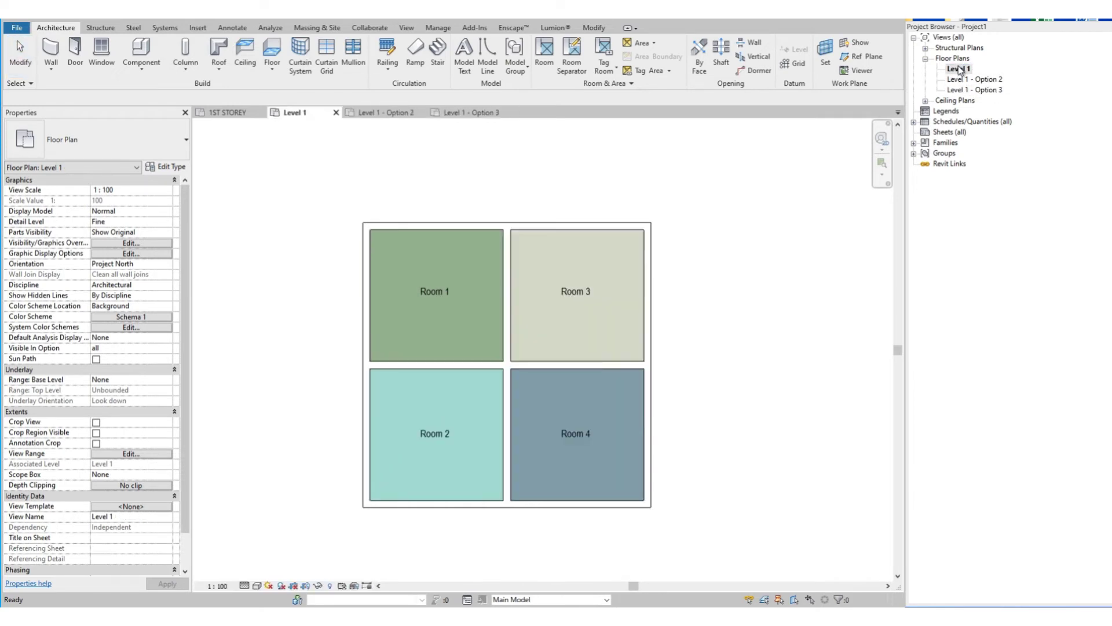
Step: Create a new sheet without a title block
{"action": "right_click", "coordinate": [949, 133]}
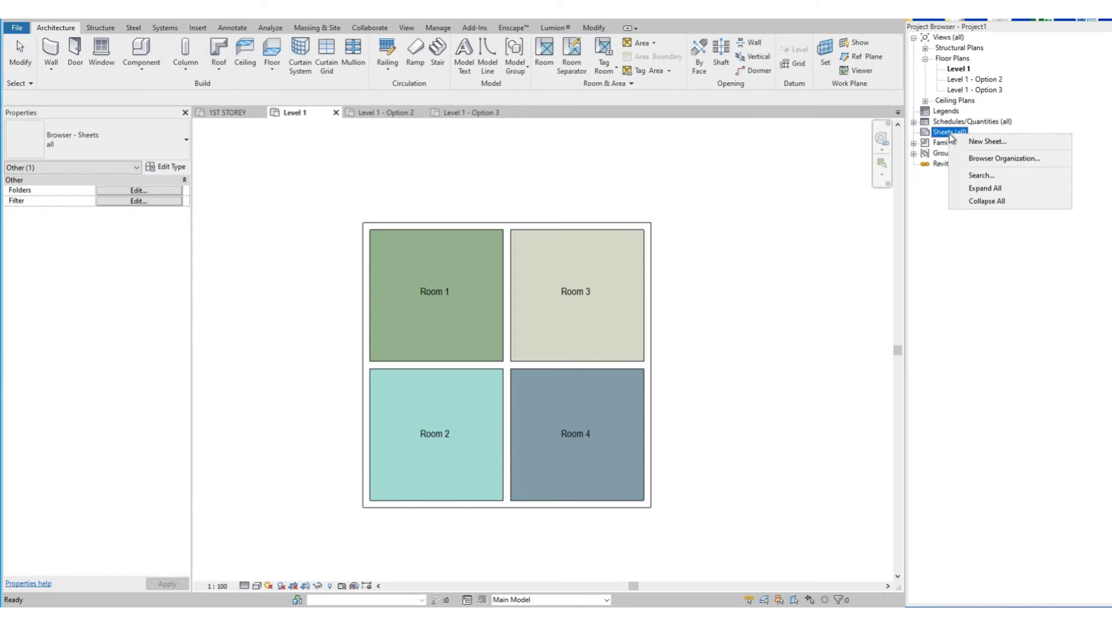
{"action": "left_click", "coordinate": [991, 140]}
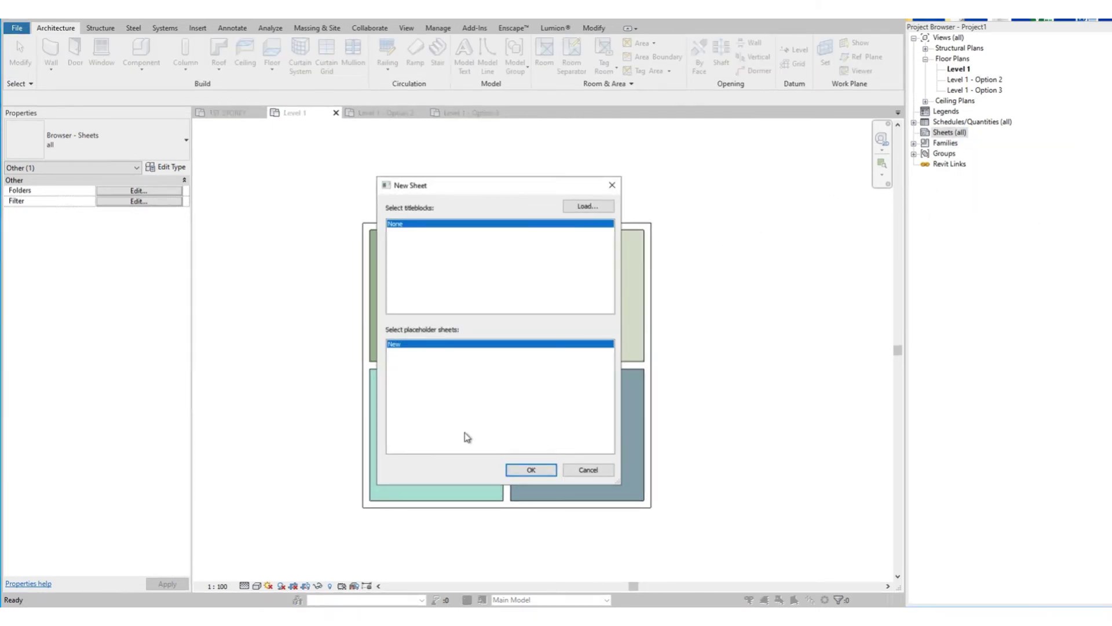
{"action": "left_click", "coordinate": [540, 472]}
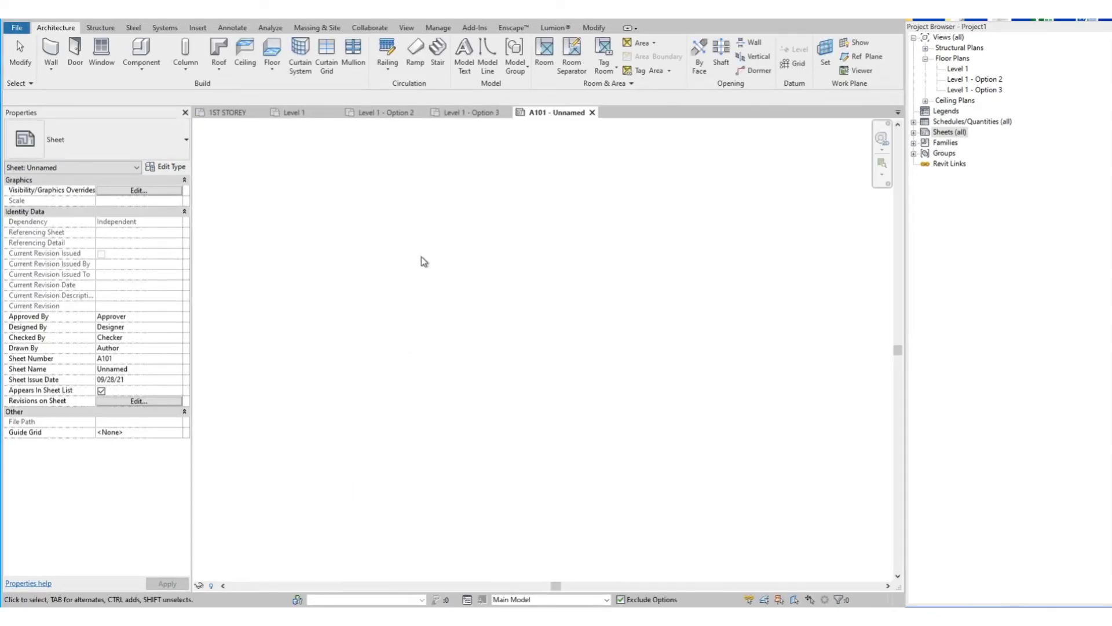
Step: Place the Level 1 floor plan as a viewport on the blank sheet
{"action": "left_click", "coordinate": [958, 69]}
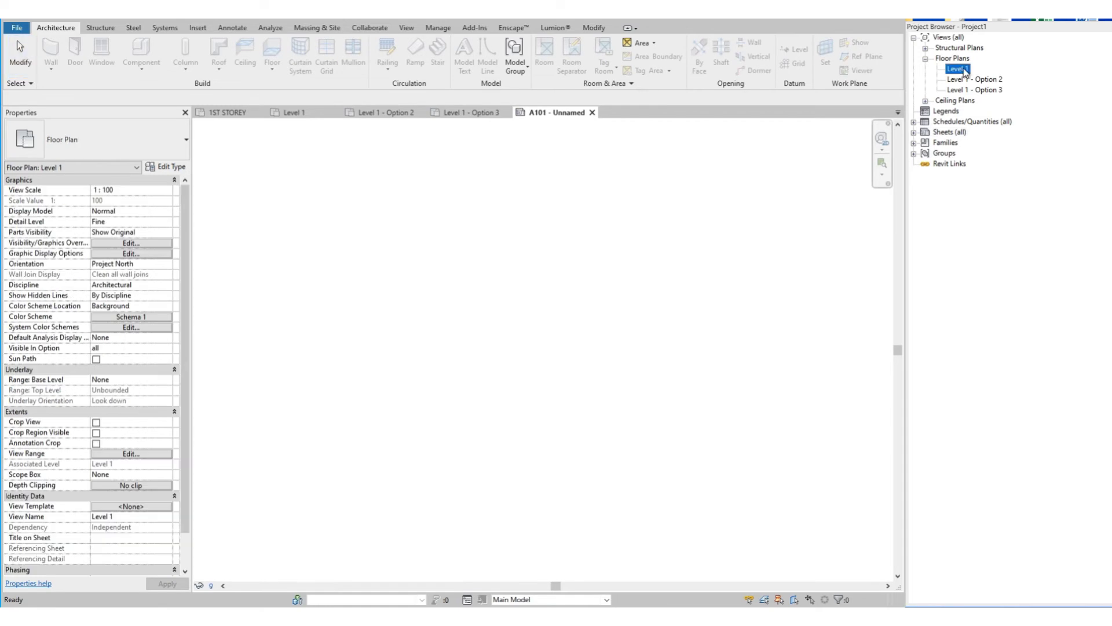
{"action": "left_click_drag", "start_coordinate": [958, 69], "coordinate": [348, 287]}
{"action": "left_click", "coordinate": [384, 325]}
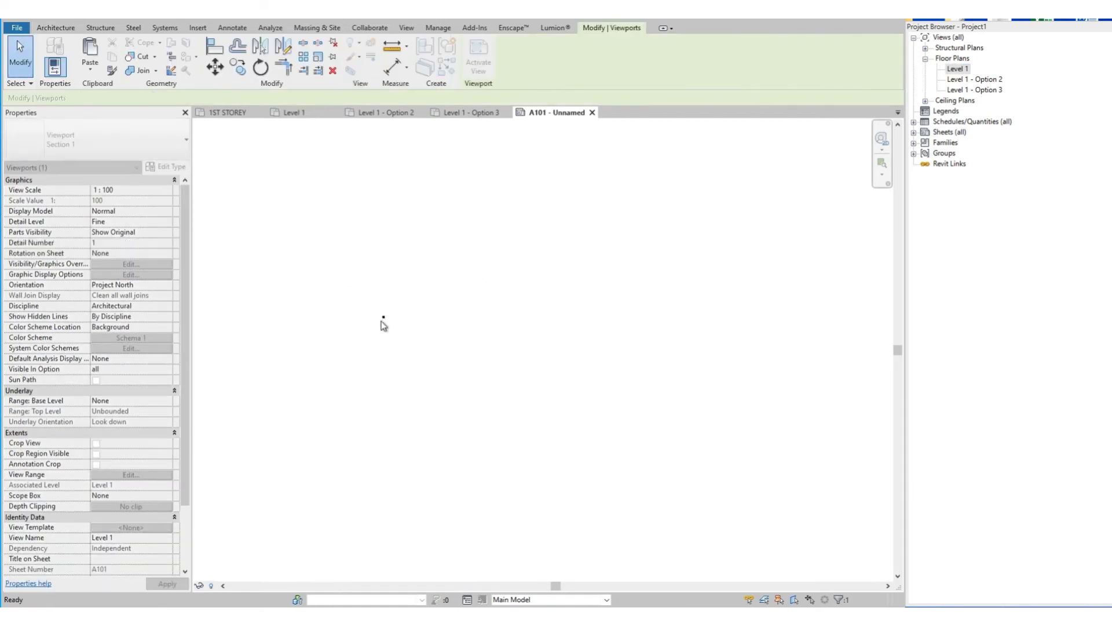
{"action": "left_click", "coordinate": [455, 263]}
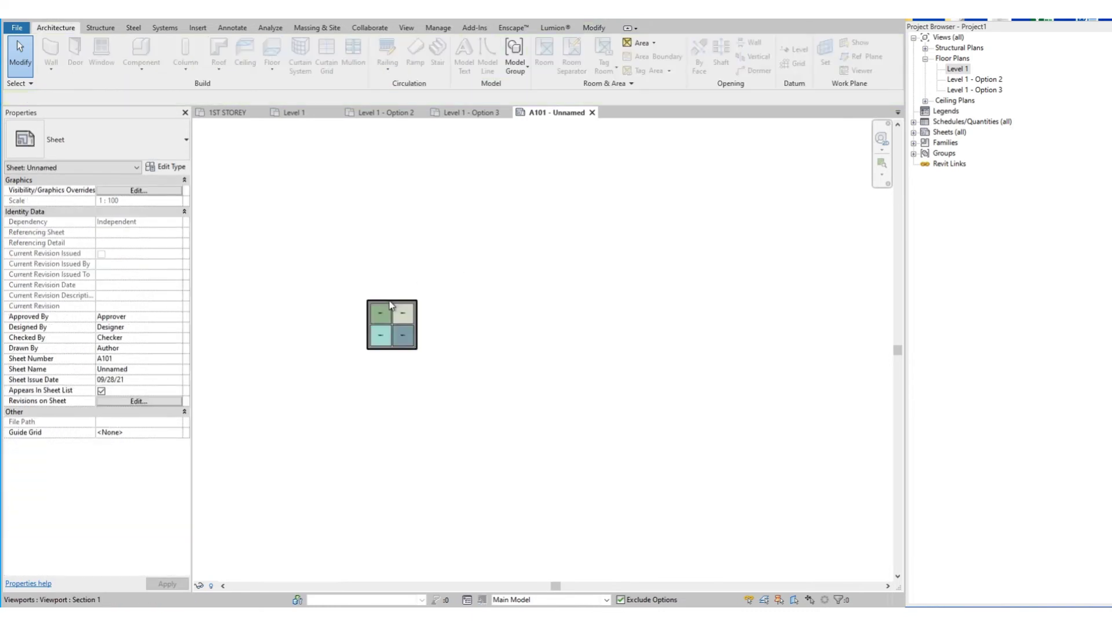
Step: Place the Level 1 - Option 2 floor plan on the sheet, aligned beside the Level 1 viewport
{"action": "left_click", "coordinate": [974, 80]}
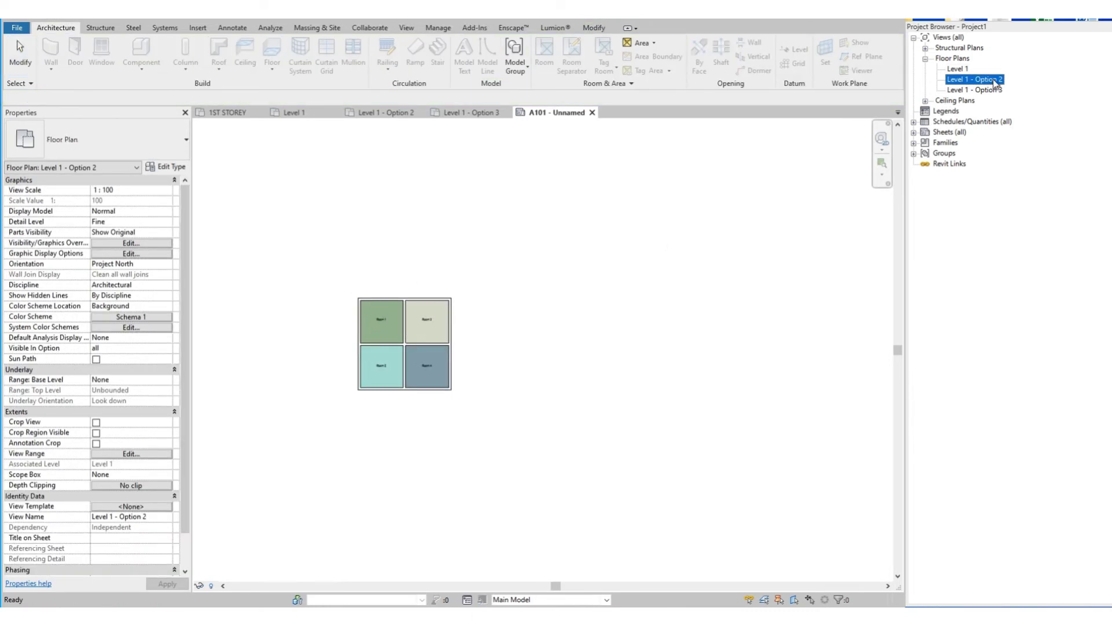
{"action": "left_click_drag", "start_coordinate": [995, 85], "coordinate": [532, 342]}
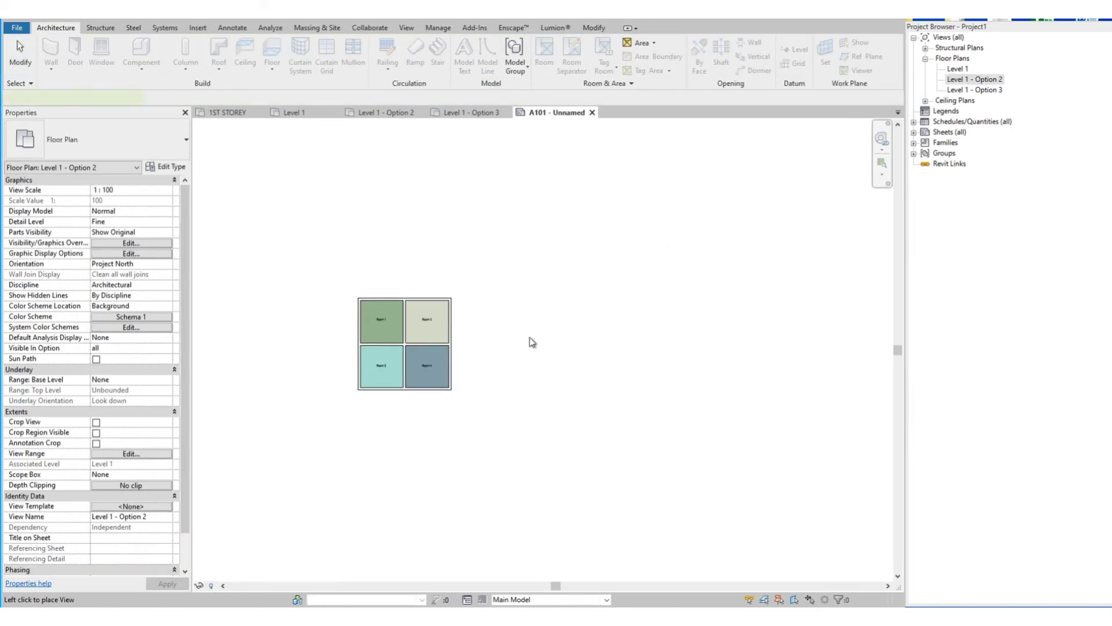
{"action": "left_click", "coordinate": [532, 342]}
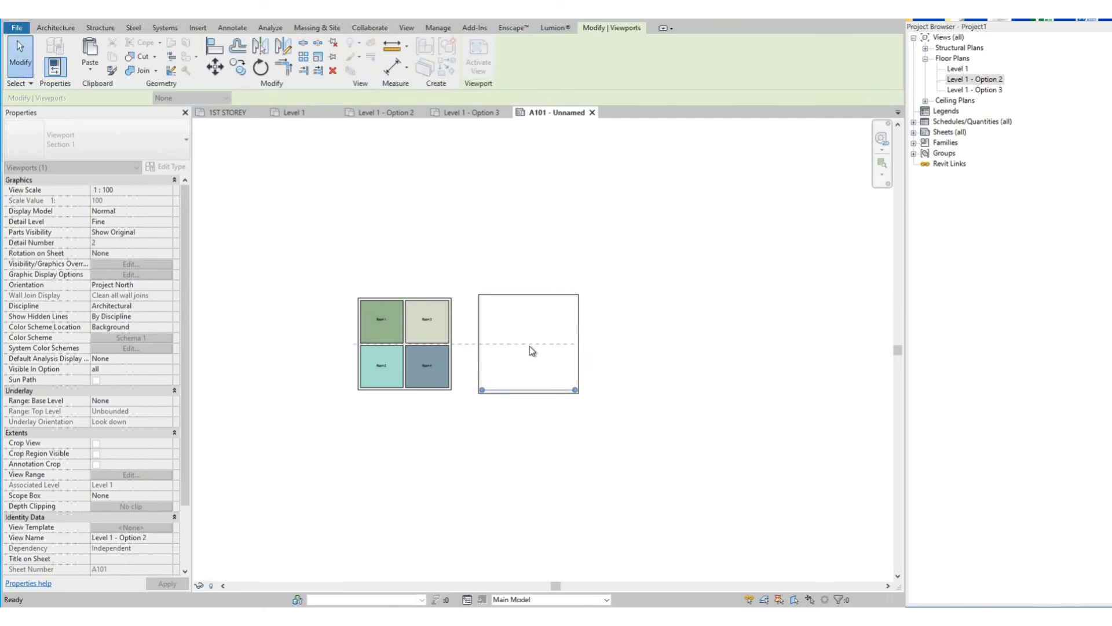
Step: Place the Level 1 - Option 3 floor plan on the sheet, aligned in a row beside the Option 2 viewport
{"action": "left_click", "coordinate": [983, 90]}
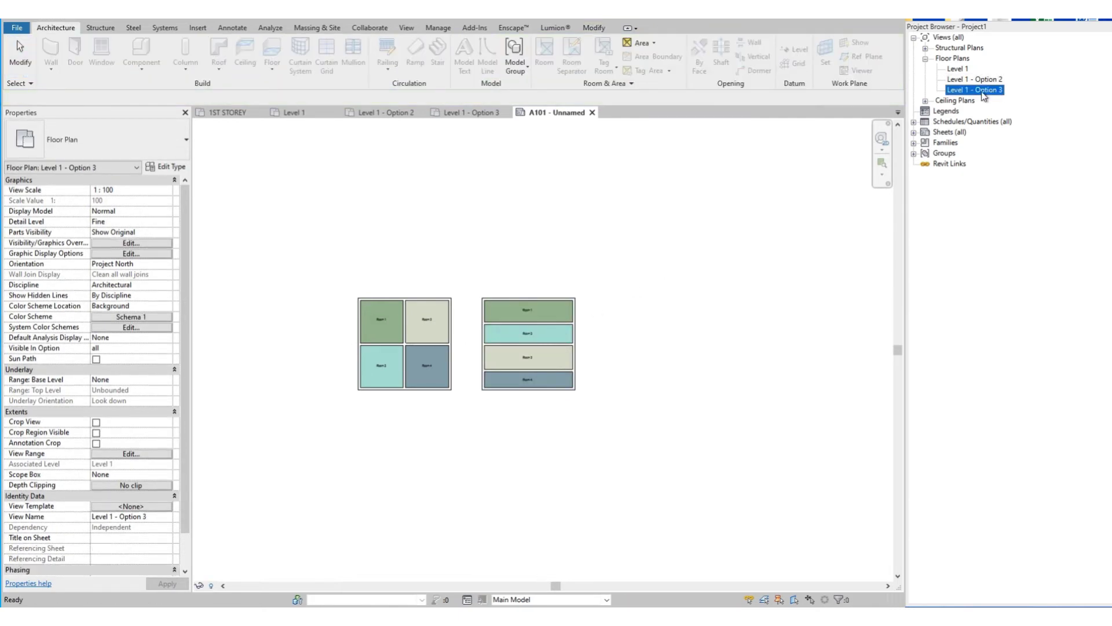
{"action": "left_click_drag", "start_coordinate": [983, 90], "coordinate": [688, 347]}
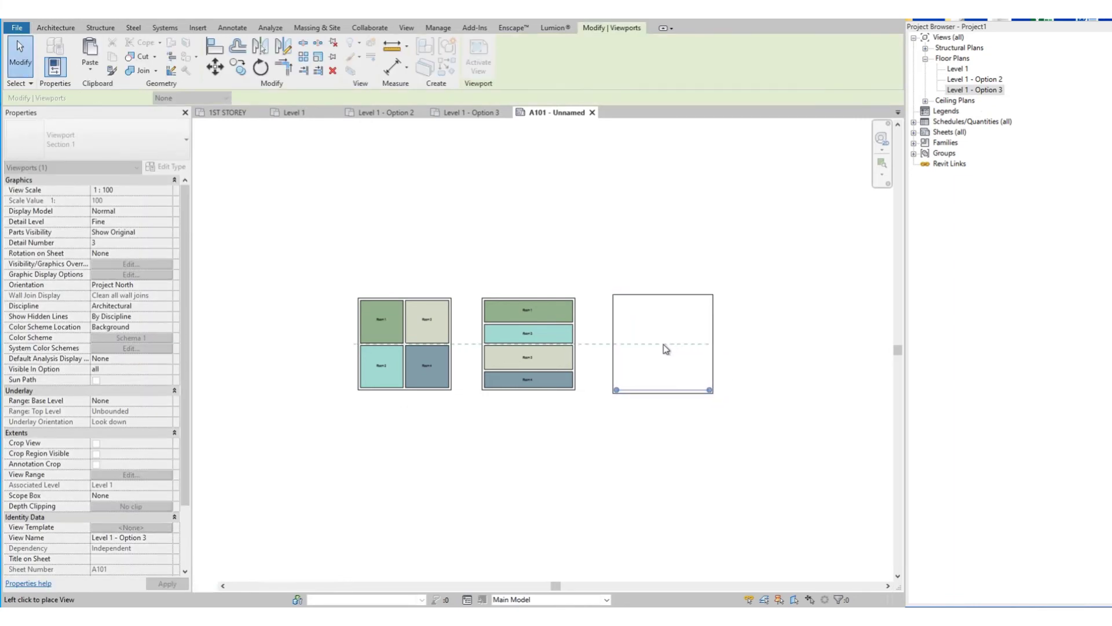
{"action": "left_click", "coordinate": [663, 345]}
{"action": "left_click", "coordinate": [547, 435]}
{"action": "scroll", "coordinate": [412, 345], "scroll_direction": "up", "scroll_amount": 3}
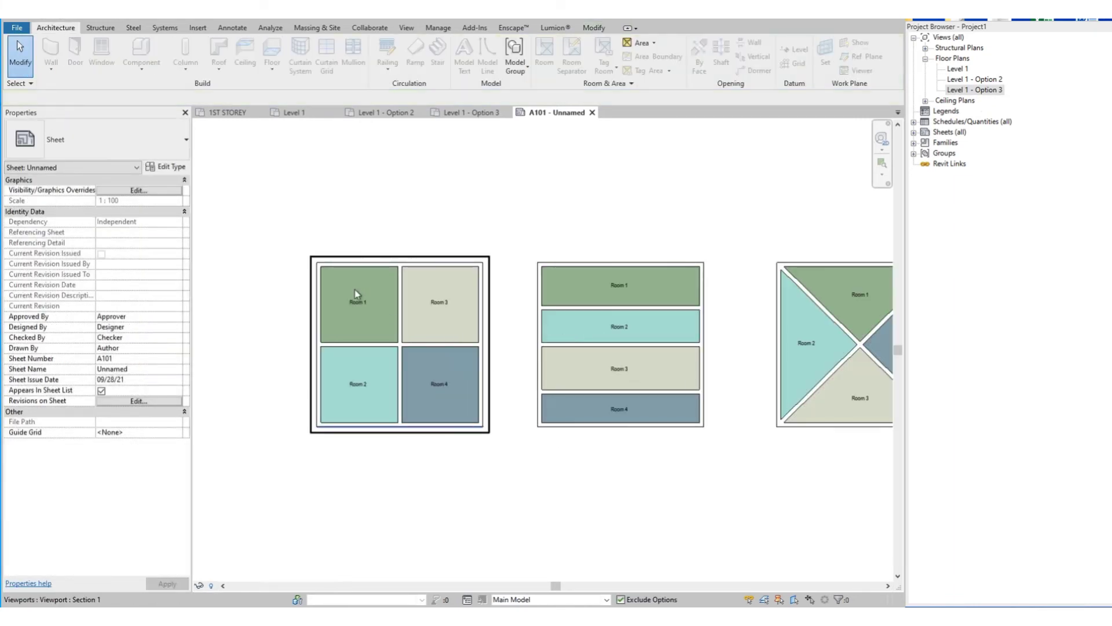
{"action": "scroll", "coordinate": [355, 293], "scroll_direction": "down", "scroll_amount": 1}
{"action": "scroll", "coordinate": [791, 381], "scroll_direction": "up", "scroll_amount": 2}
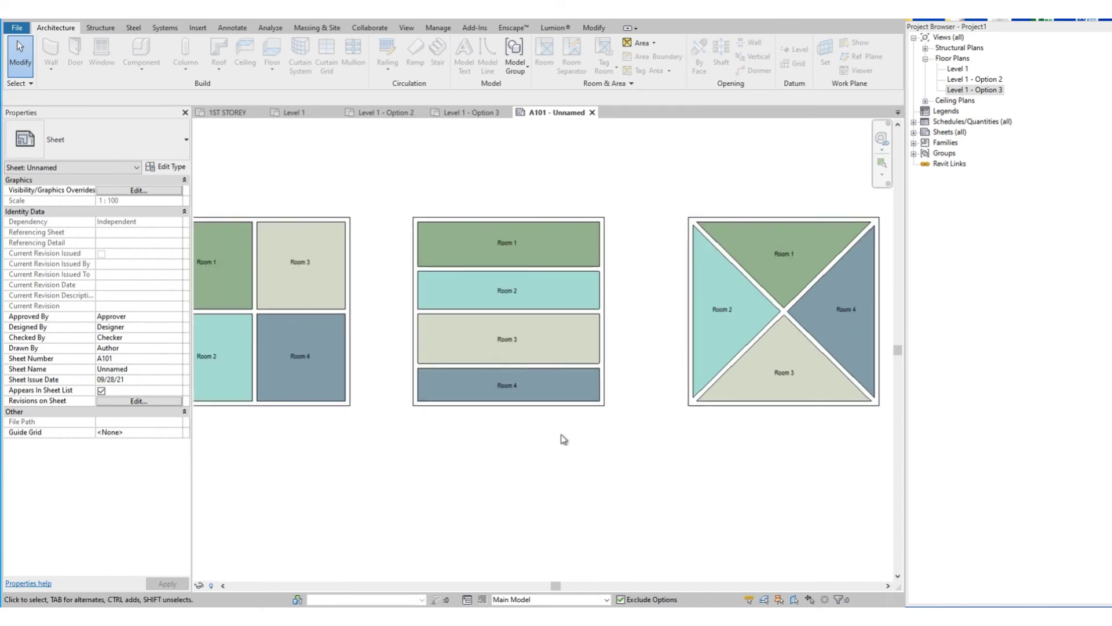
{"action": "scroll", "coordinate": [556, 442], "scroll_direction": "down", "scroll_amount": 1}
{"action": "middle_click_drag", "start_coordinate": [373, 443], "coordinate": [387, 457]}
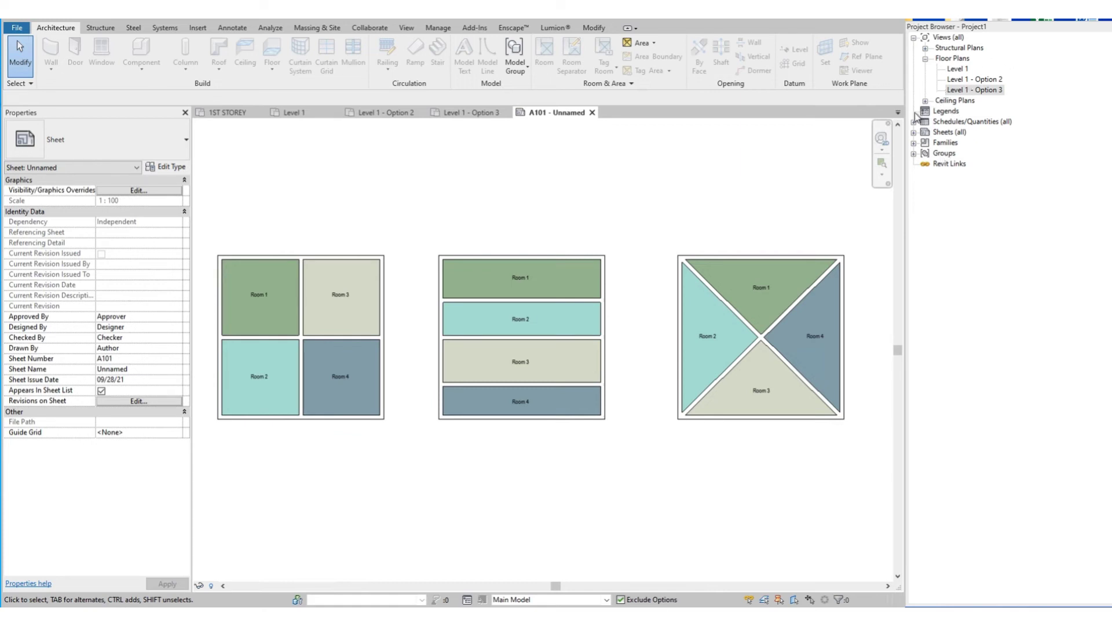
Step: Open the Level 1 floor plan and create the default 3D view, oriented isometrically from the front-right corner
{"action": "left_click", "coordinate": [551, 599]}
{"action": "left_click", "coordinate": [551, 599]}
{"action": "double_click", "coordinate": [958, 69]}
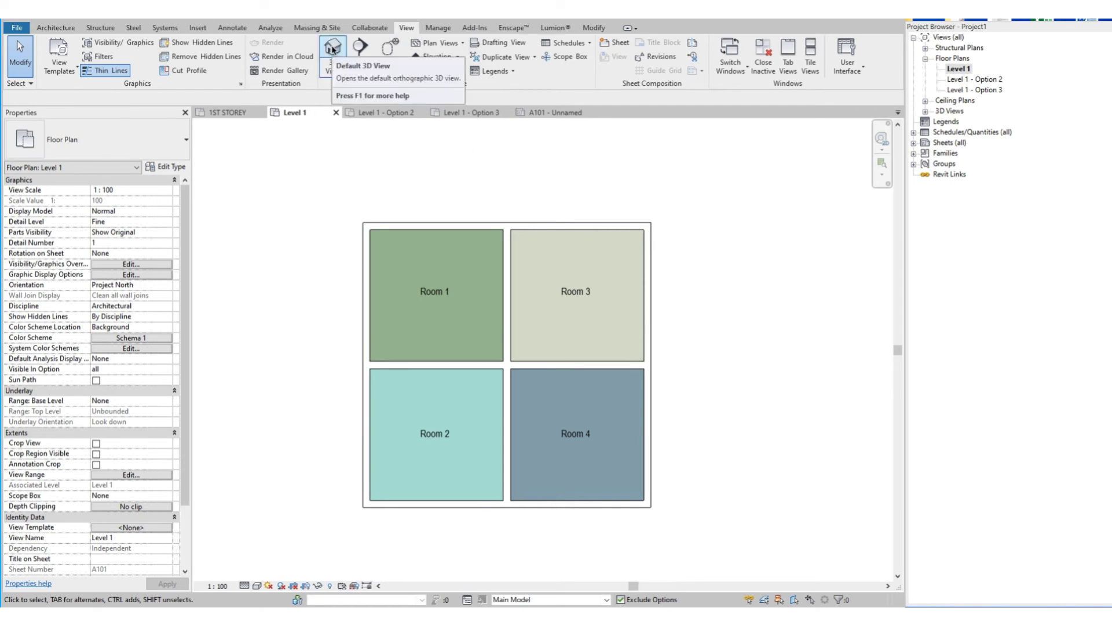
{"action": "left_click", "coordinate": [332, 48]}
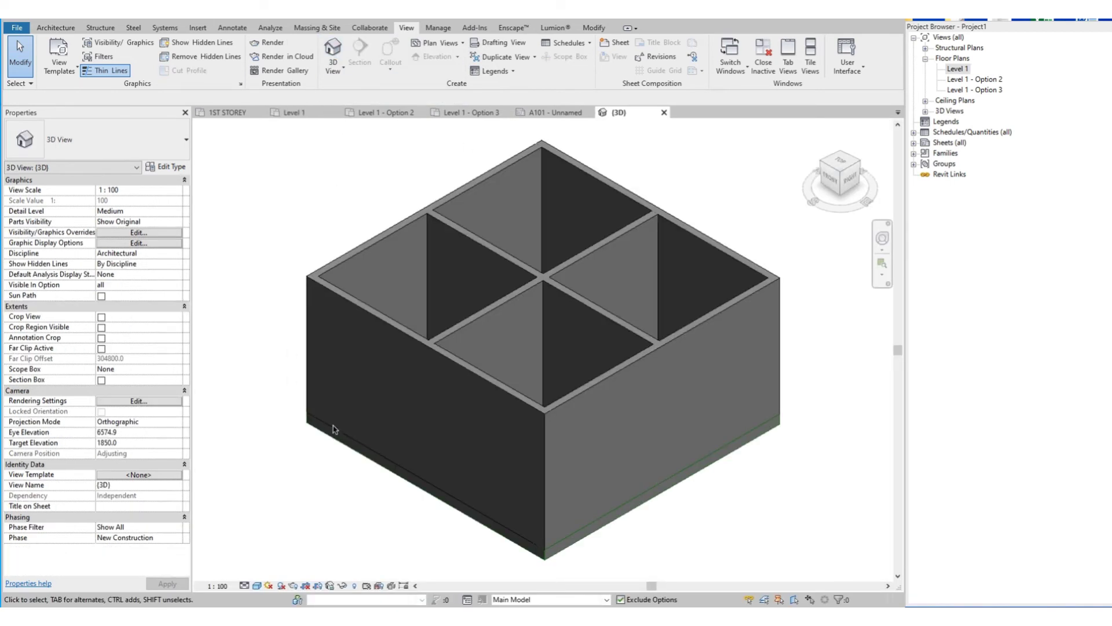
{"action": "scroll", "coordinate": [333, 429], "scroll_direction": "down", "scroll_amount": 1}
{"action": "middle_click_drag", "start_coordinate": [323, 356], "coordinate": [692, 252], "text": "shift"}
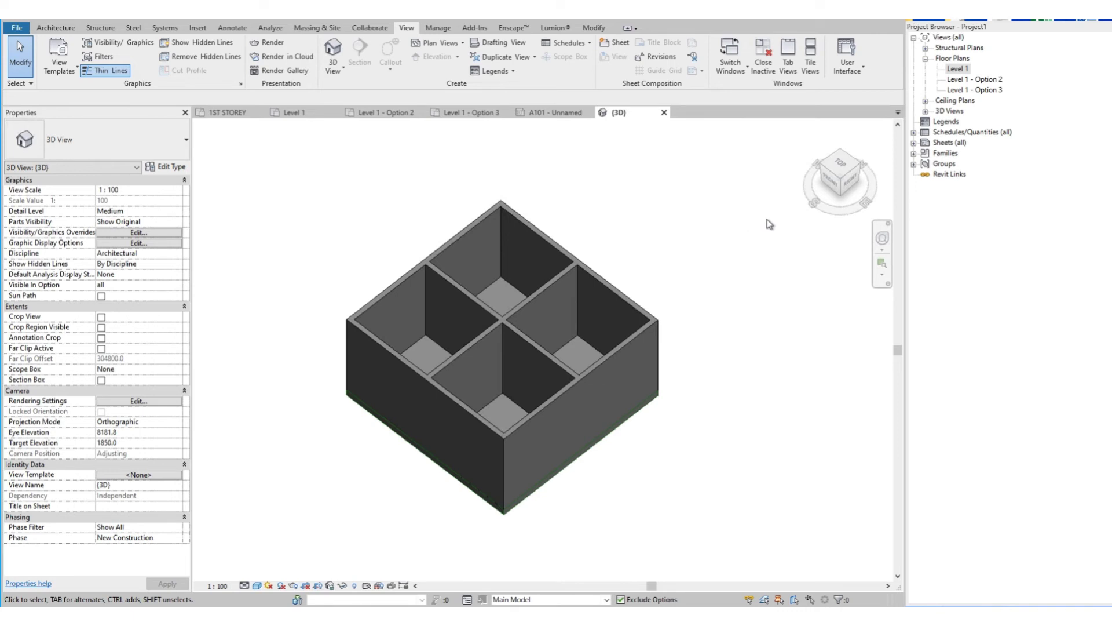
{"action": "left_click", "coordinate": [841, 178]}
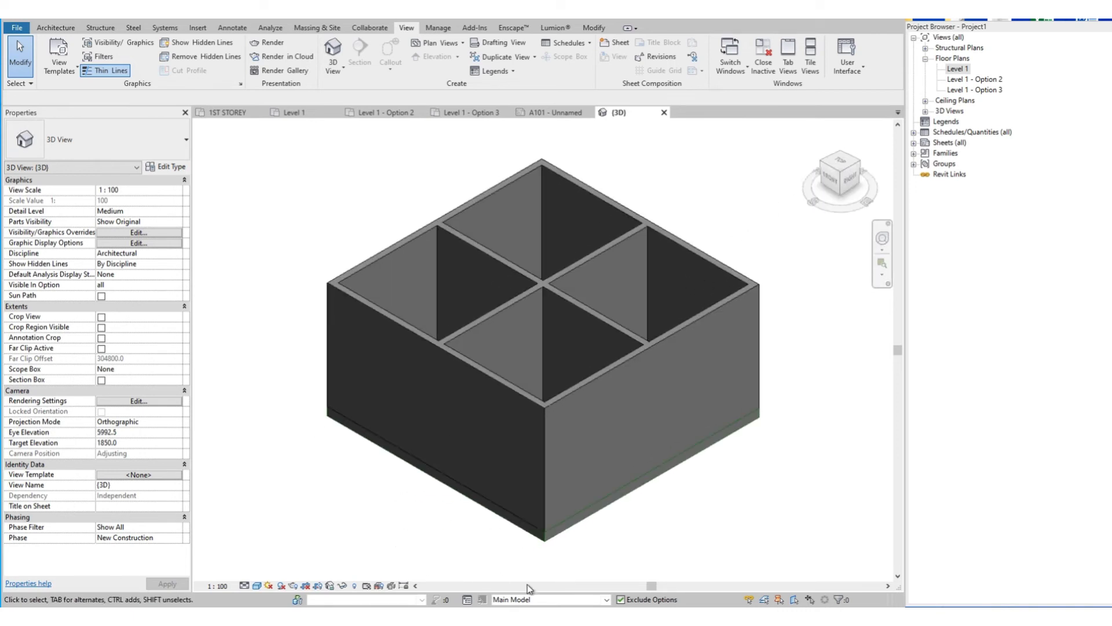
Step: Compare the layouts in the 3D view by activating Option 2, Option 3 and the Main Model in turn
{"action": "left_click", "coordinate": [551, 600]}
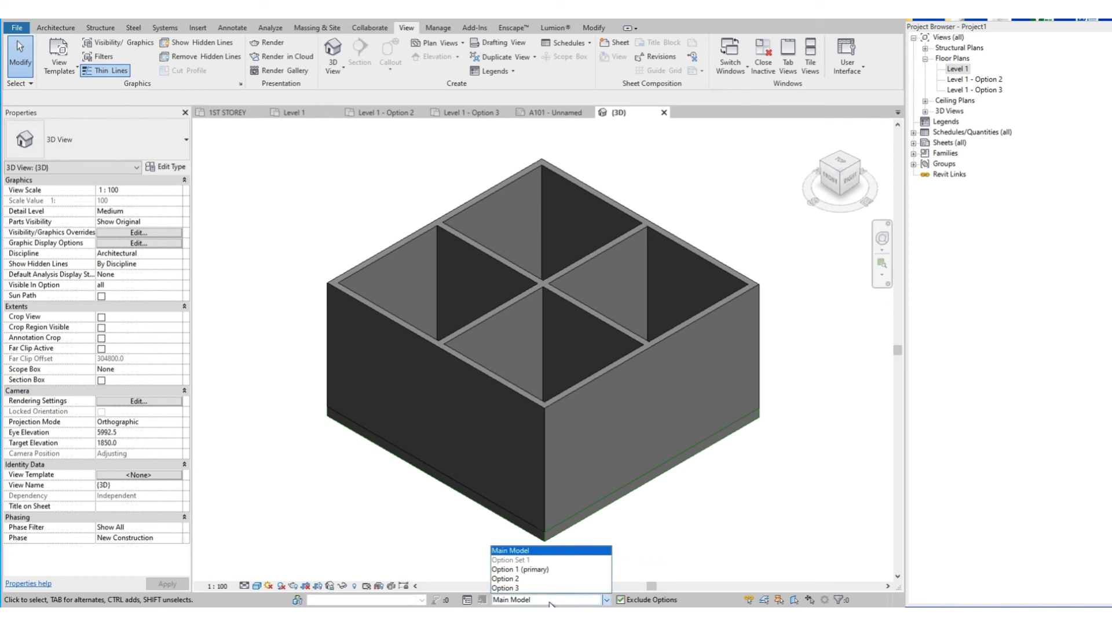
{"action": "left_click", "coordinate": [520, 579]}
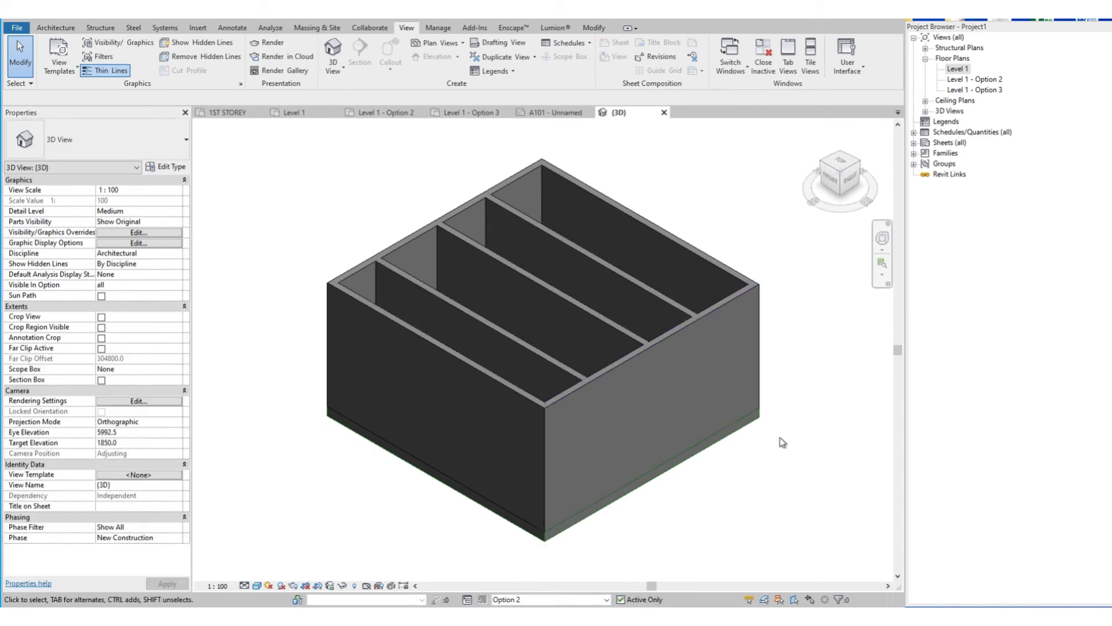
{"action": "left_click", "coordinate": [530, 599]}
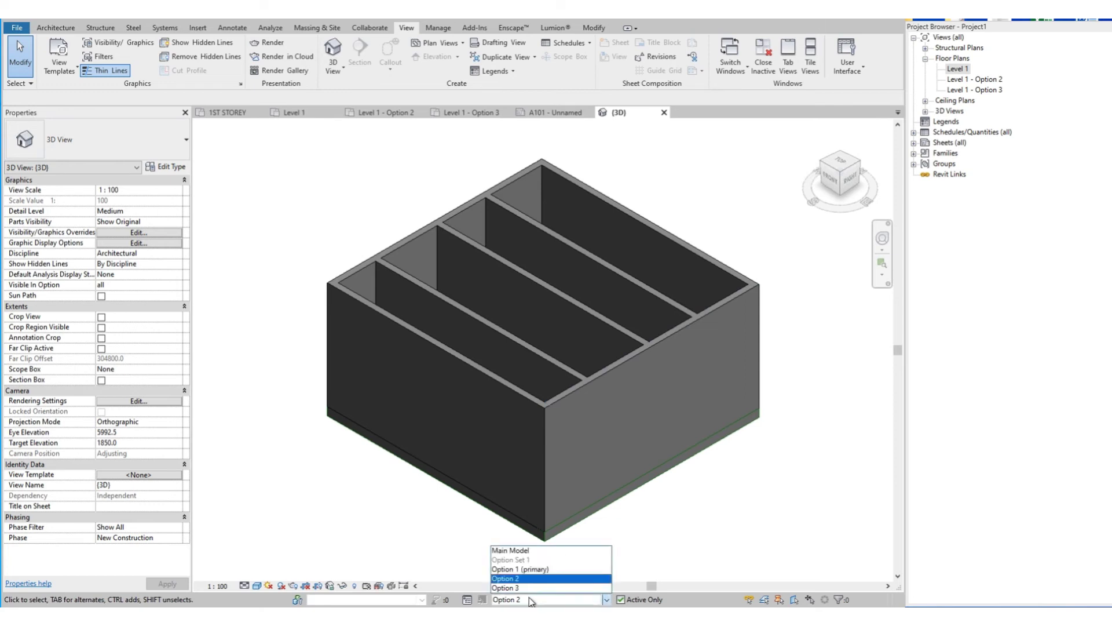
{"action": "left_click", "coordinate": [520, 587]}
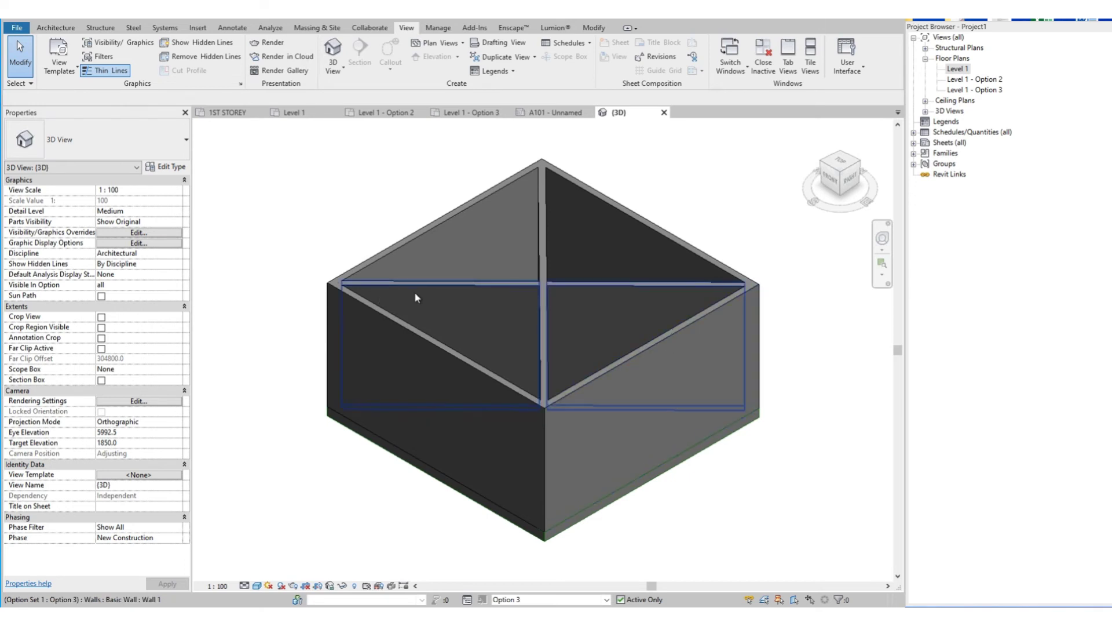
{"action": "left_click", "coordinate": [539, 599]}
{"action": "left_click", "coordinate": [509, 547]}
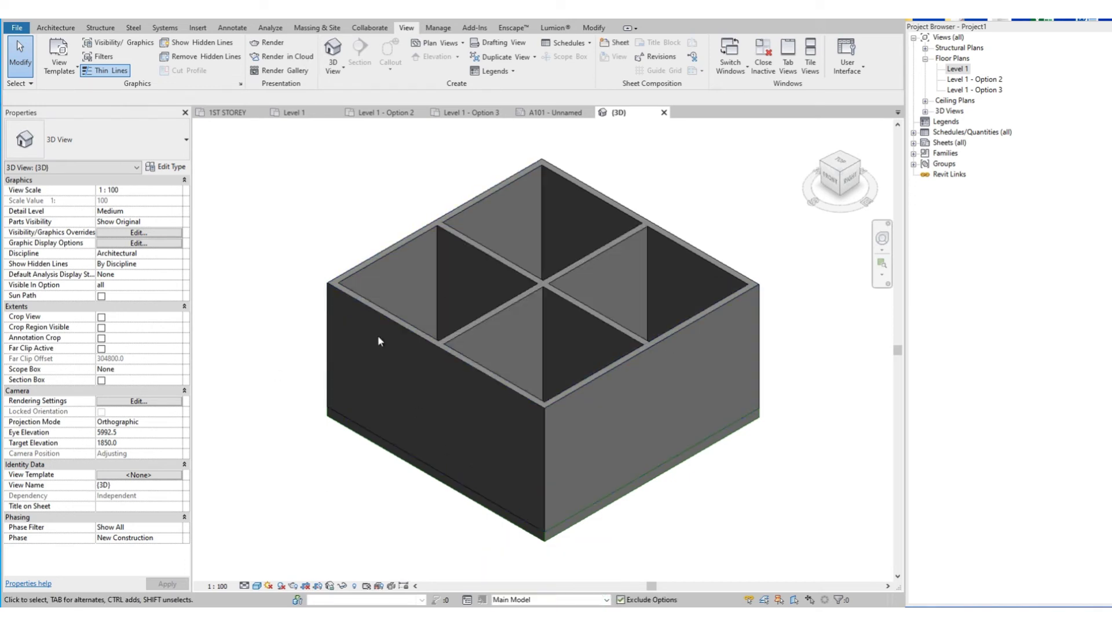
Step: Duplicate the {3D} view and rename the copy as Option 1
{"action": "left_click", "coordinate": [925, 111]}
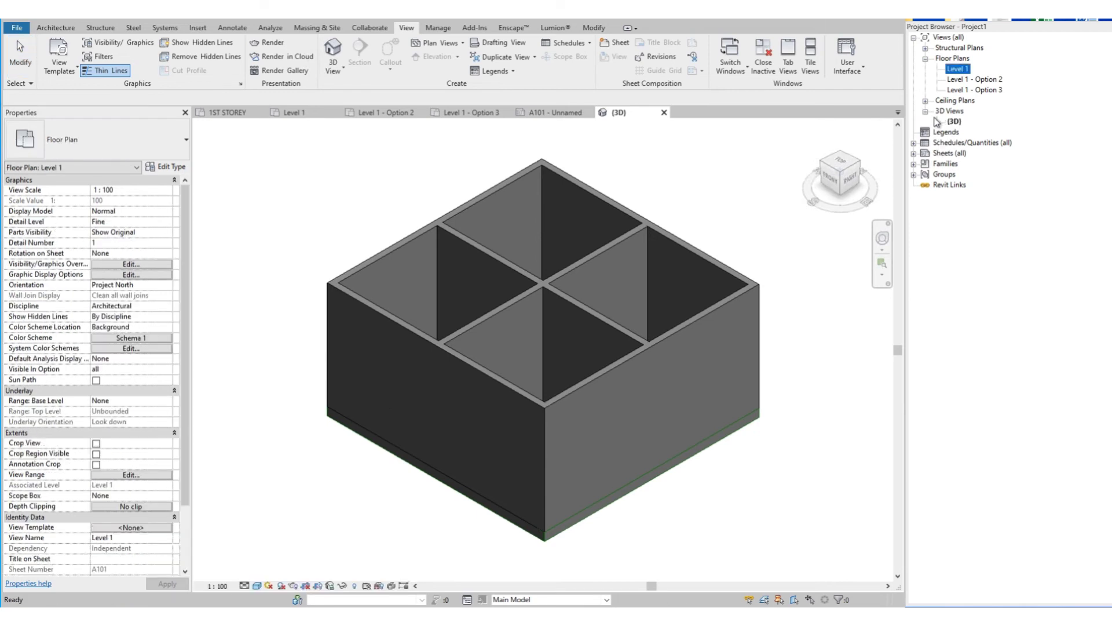
{"action": "right_click", "coordinate": [957, 122]}
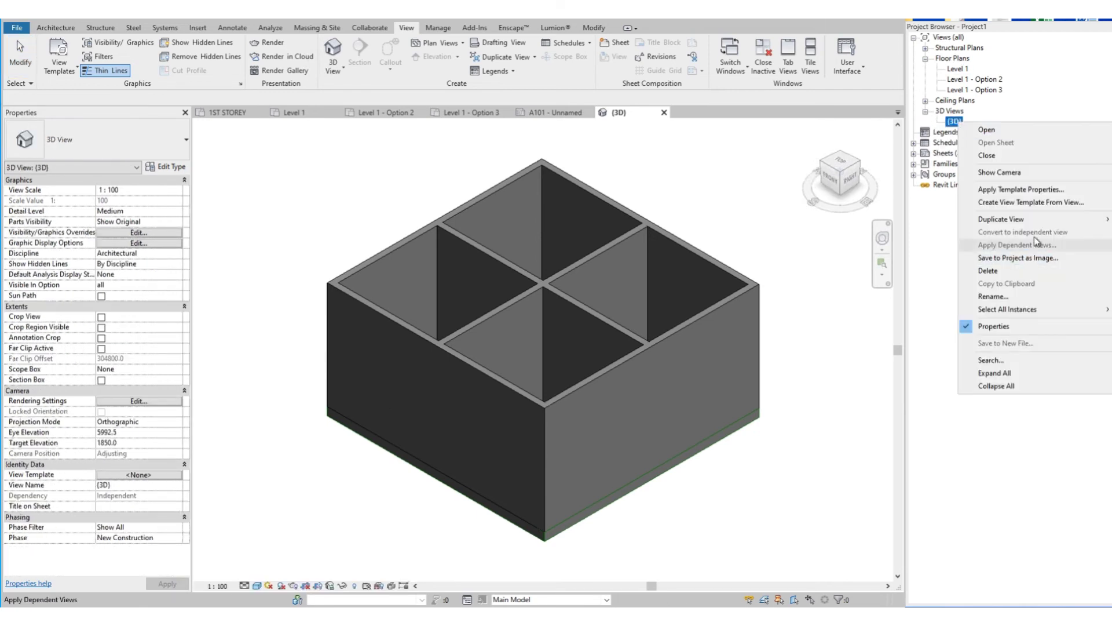
{"action": "mouse_move", "coordinate": [1038, 226]}
{"action": "left_click", "coordinate": [890, 231]}
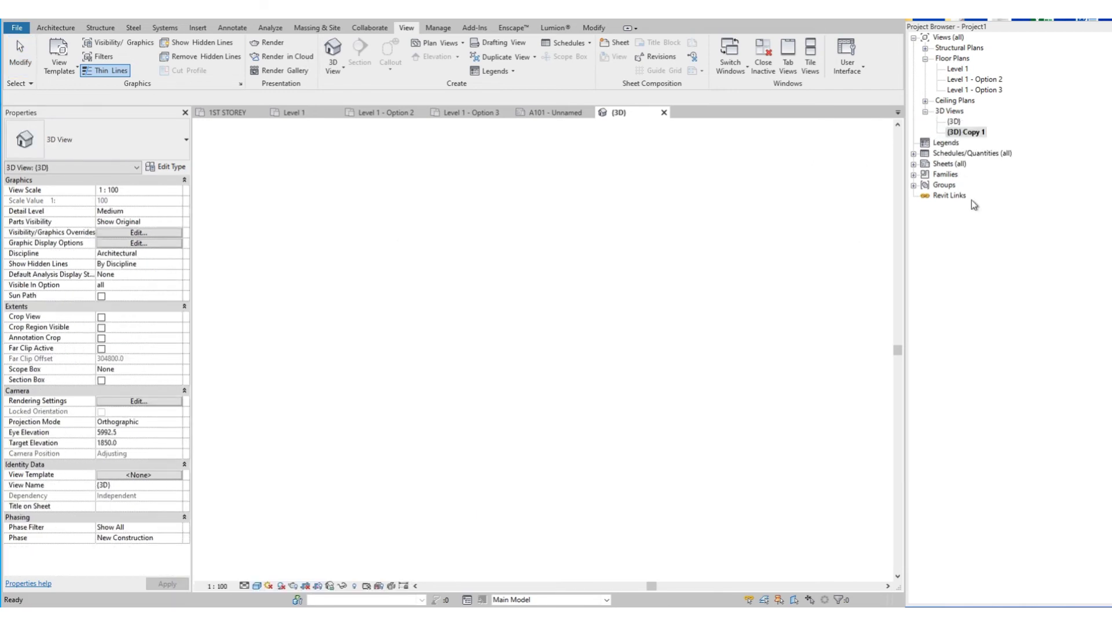
{"action": "right_click", "coordinate": [979, 132]}
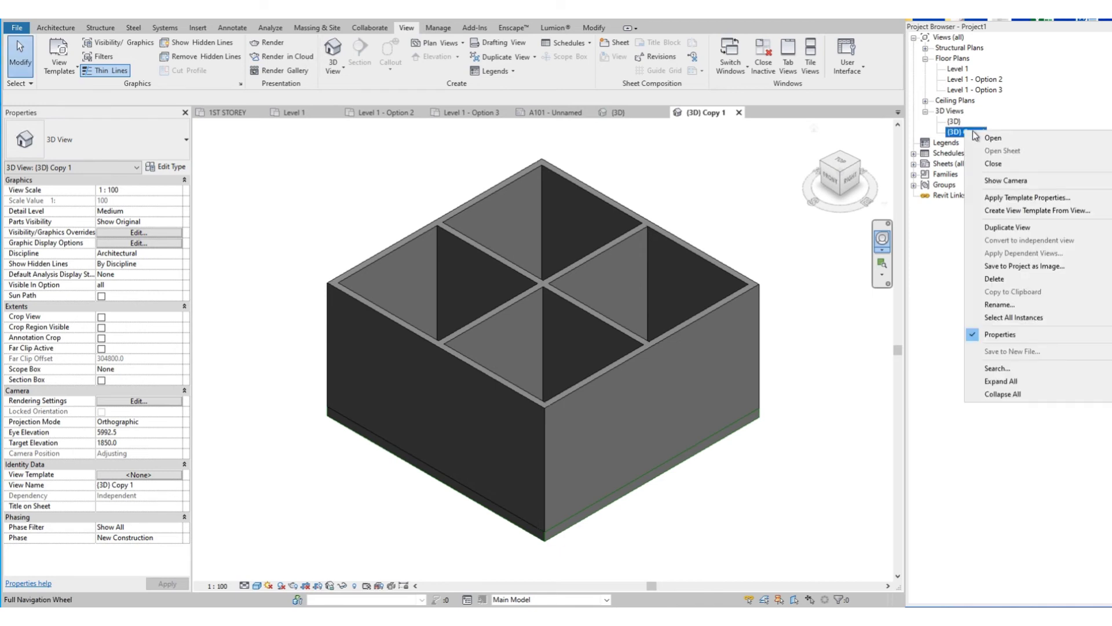
{"action": "left_click", "coordinate": [1009, 311]}
{"action": "type", "text": "O"}
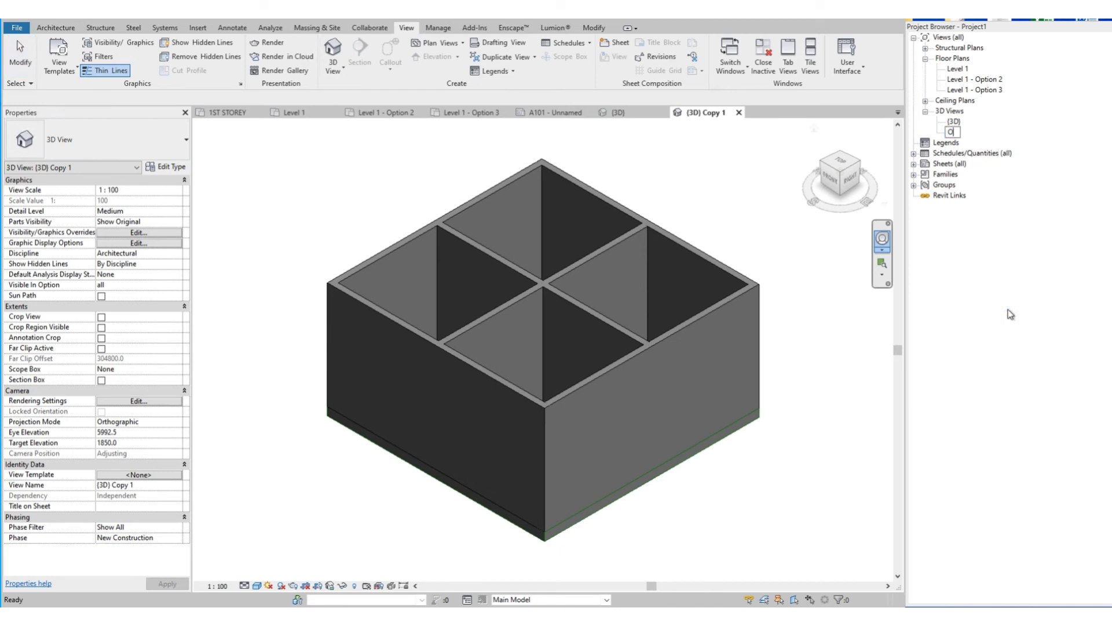
{"action": "type", "text": "ption 1"}
{"action": "key", "text": "Return"}
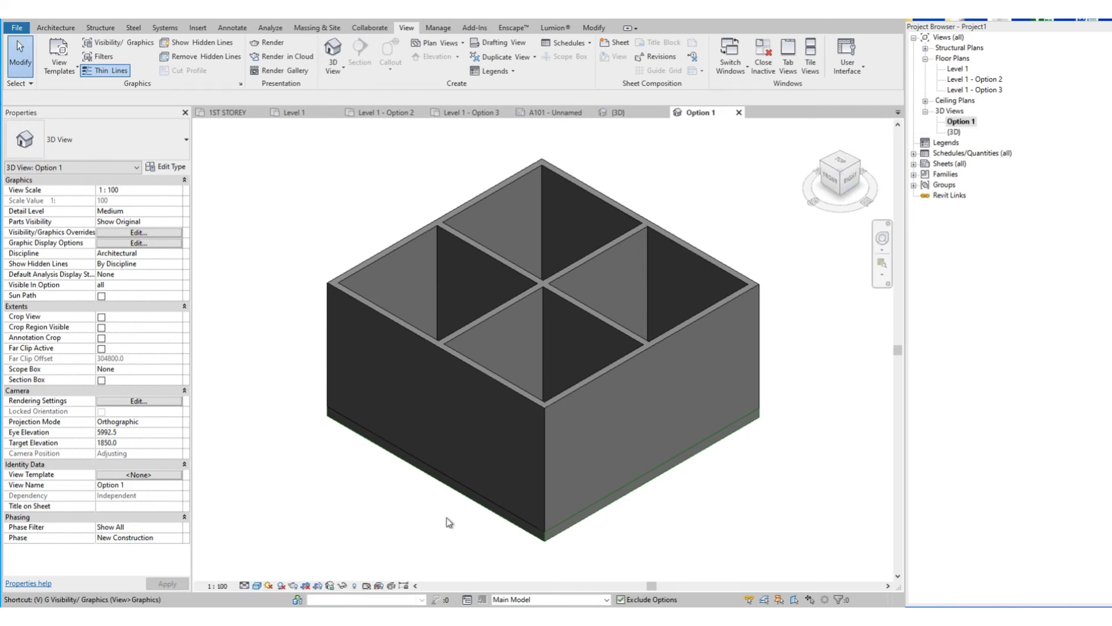
Step: In the Option 1 3D view's visibility/graphic overrides, set the design option shown for Option Set 1 to Option 1 (primary)
{"action": "key", "text": "v"}
{"action": "key", "text": "v"}
{"action": "key", "text": "Escape"}
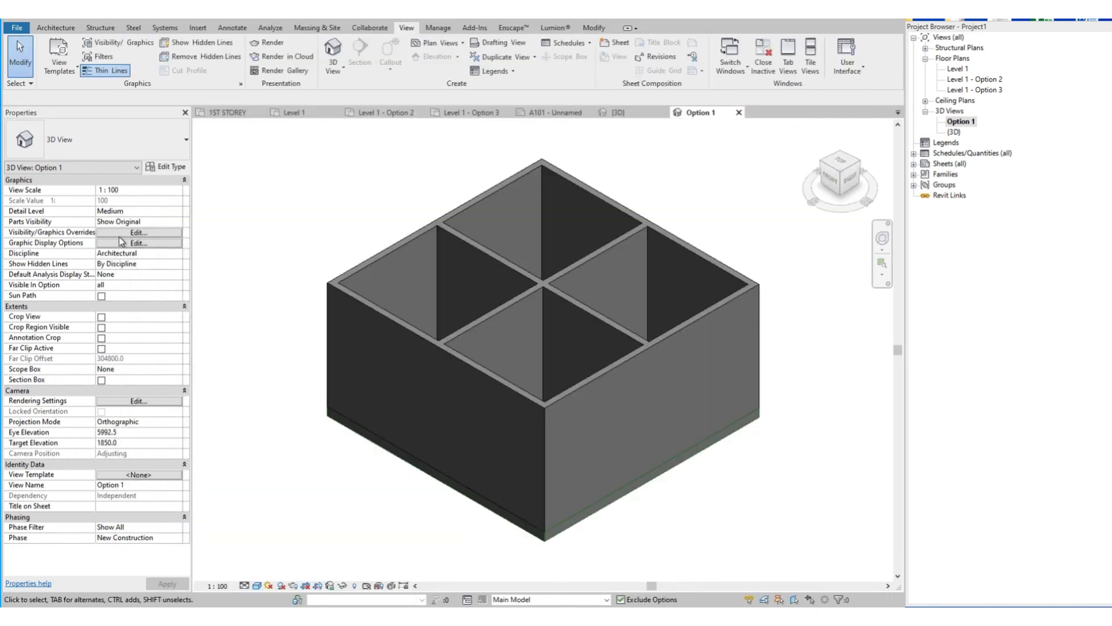
{"action": "left_click", "coordinate": [119, 234]}
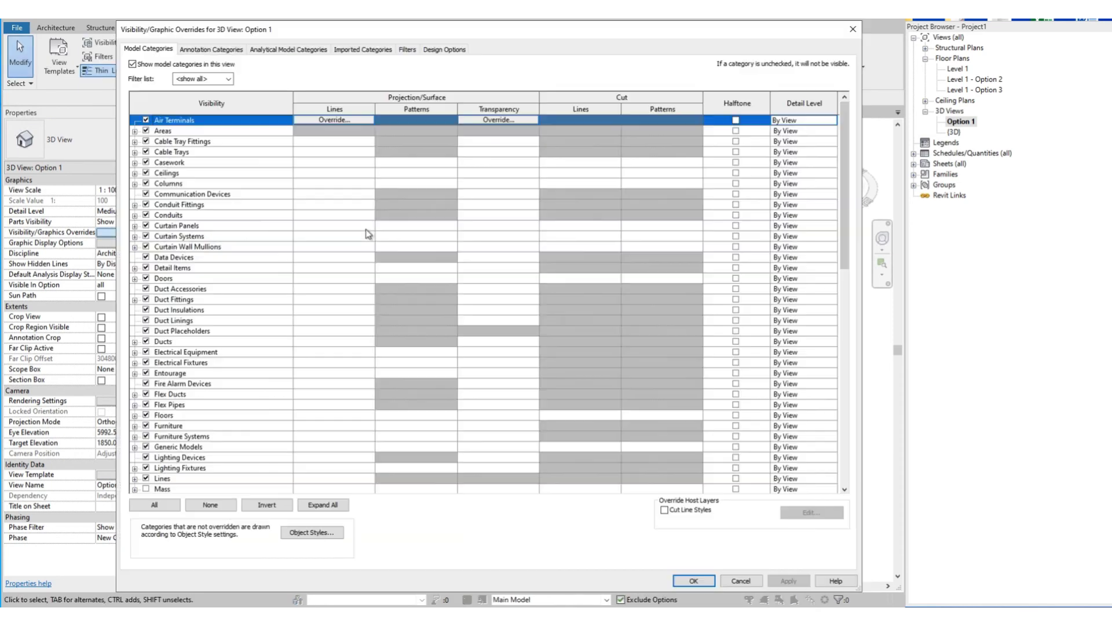
{"action": "left_click", "coordinate": [443, 49]}
{"action": "left_click", "coordinate": [766, 82]}
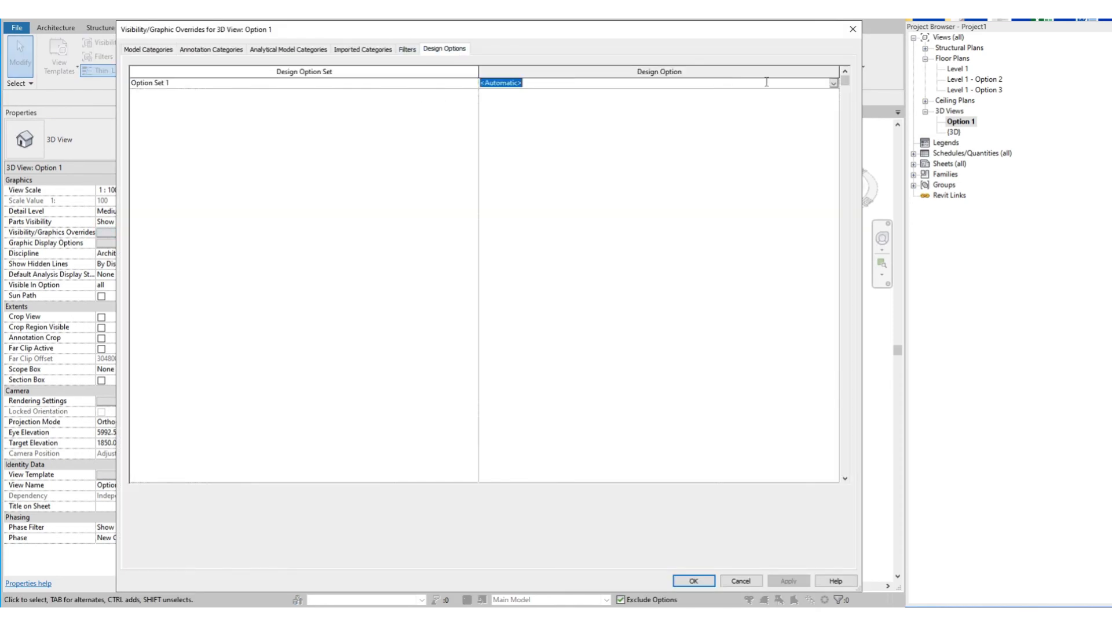
{"action": "left_click", "coordinate": [834, 84]}
{"action": "left_click", "coordinate": [515, 103]}
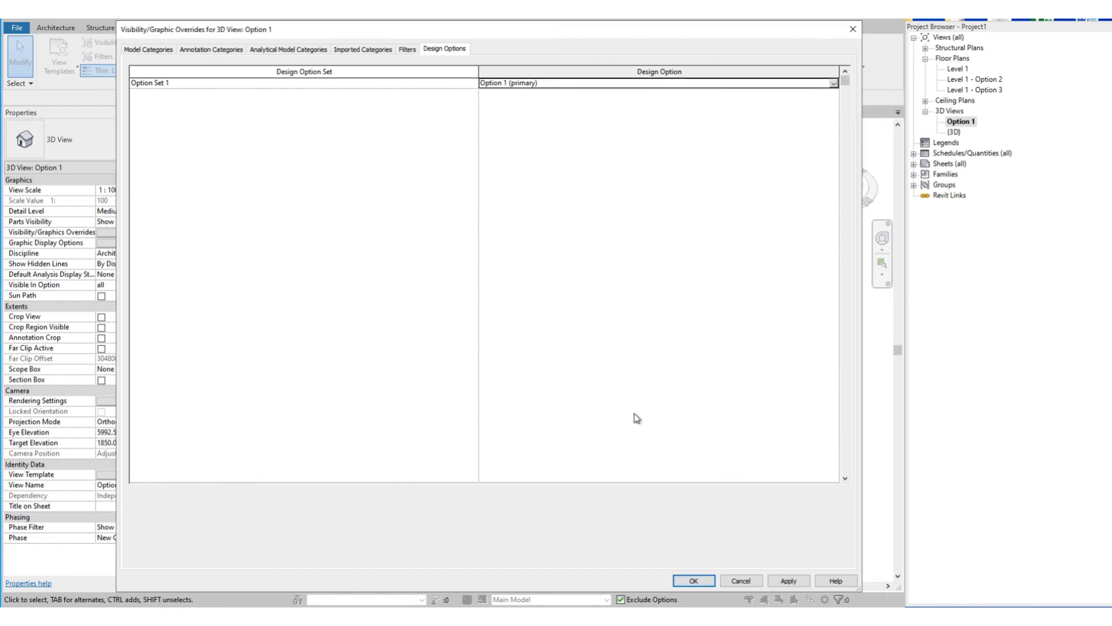
{"action": "left_click", "coordinate": [694, 581]}
Step: Duplicate the Option 1 3D view with detailing and rename the copy as Option 2
{"action": "right_click", "coordinate": [973, 123]}
{"action": "mouse_move", "coordinate": [985, 217]}
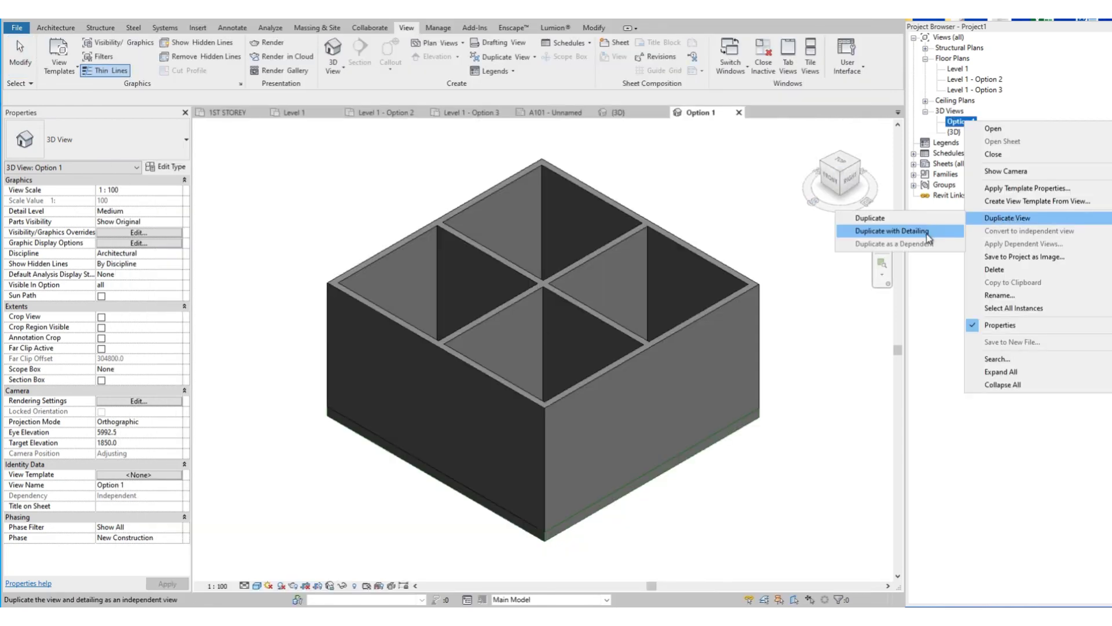
{"action": "left_click", "coordinate": [868, 227]}
{"action": "right_click", "coordinate": [975, 132]}
{"action": "left_click", "coordinate": [999, 305]}
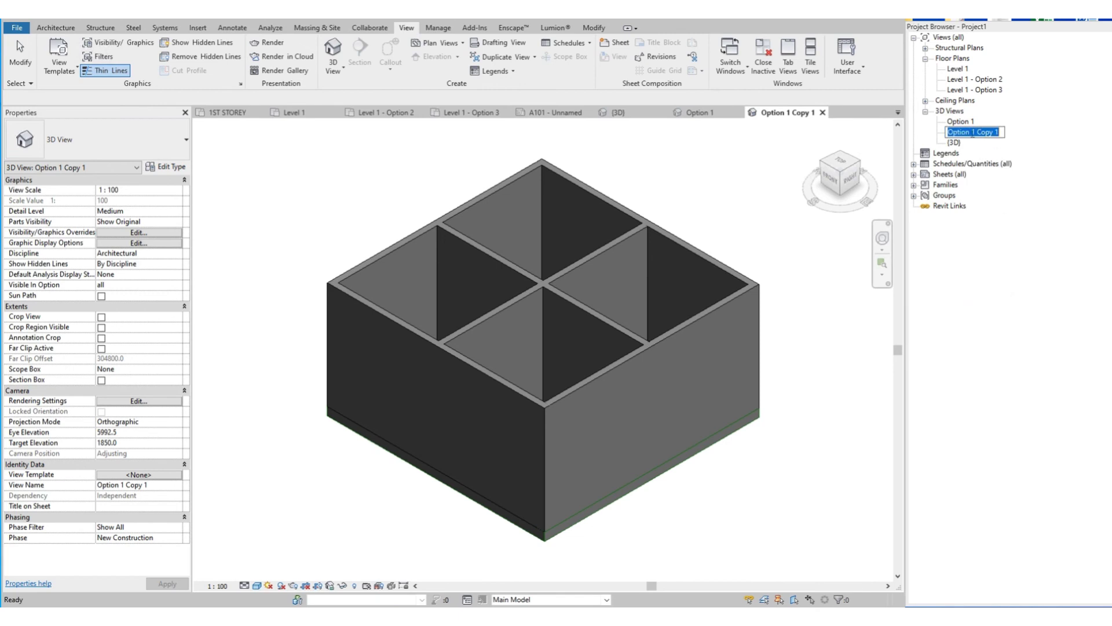
{"action": "left_click_drag", "start_coordinate": [972, 132], "coordinate": [1020, 140]}
{"action": "type", "text": "2"}
{"action": "key", "text": "Return"}
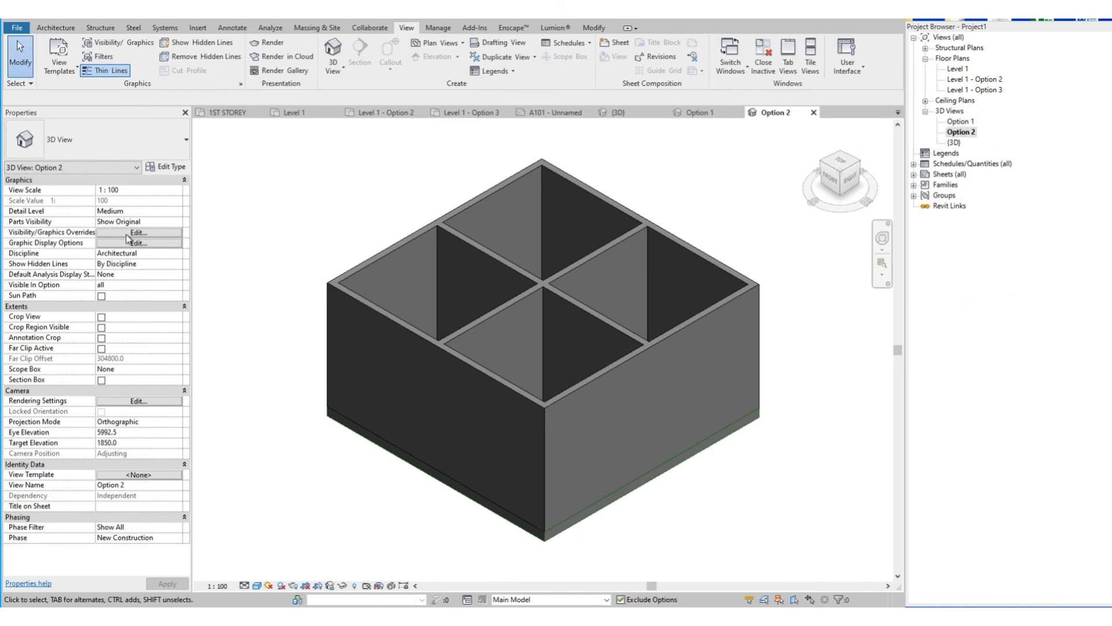
Step: In the Option 2 3D view's visibility/graphic overrides, set the design option shown for Option Set 1 to Option 2
{"action": "left_click", "coordinate": [124, 231]}
{"action": "left_click", "coordinate": [444, 49]}
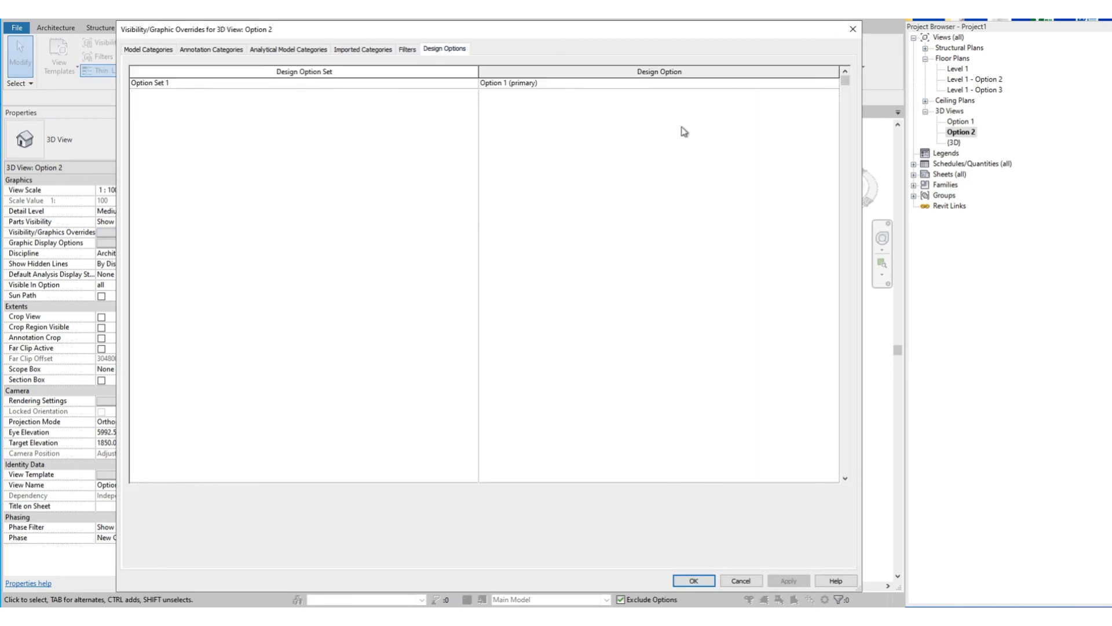
{"action": "left_click", "coordinate": [737, 86]}
{"action": "left_click", "coordinate": [833, 83]}
{"action": "left_click", "coordinate": [498, 110]}
{"action": "left_click", "coordinate": [694, 581]}
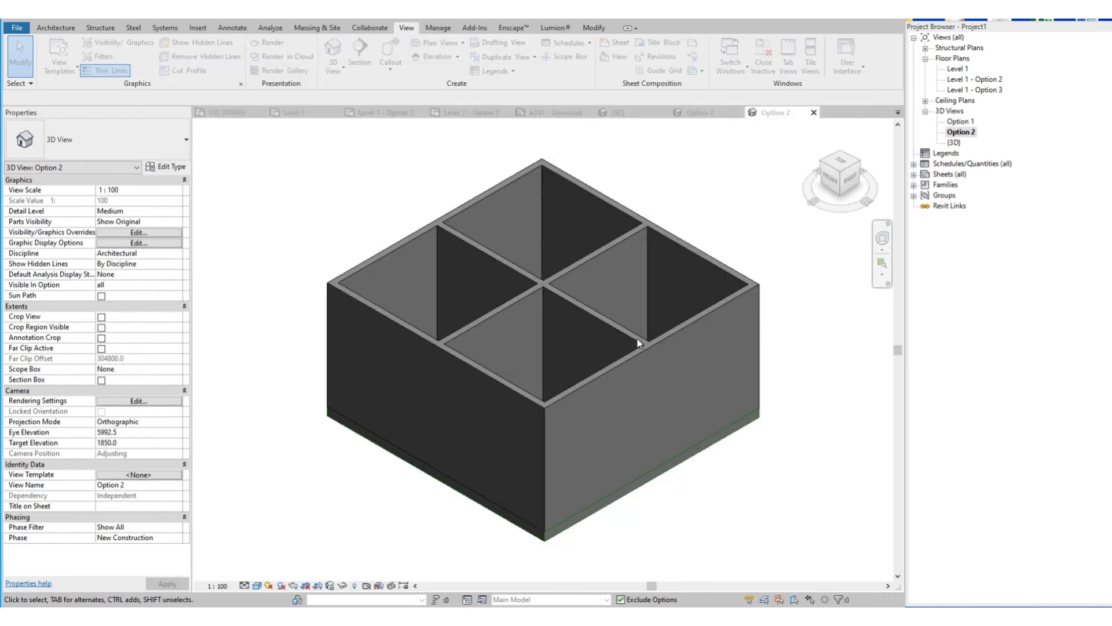
Step: Duplicate the Option 2 3D view and rename the copy as Option 3
{"action": "right_click", "coordinate": [942, 134]}
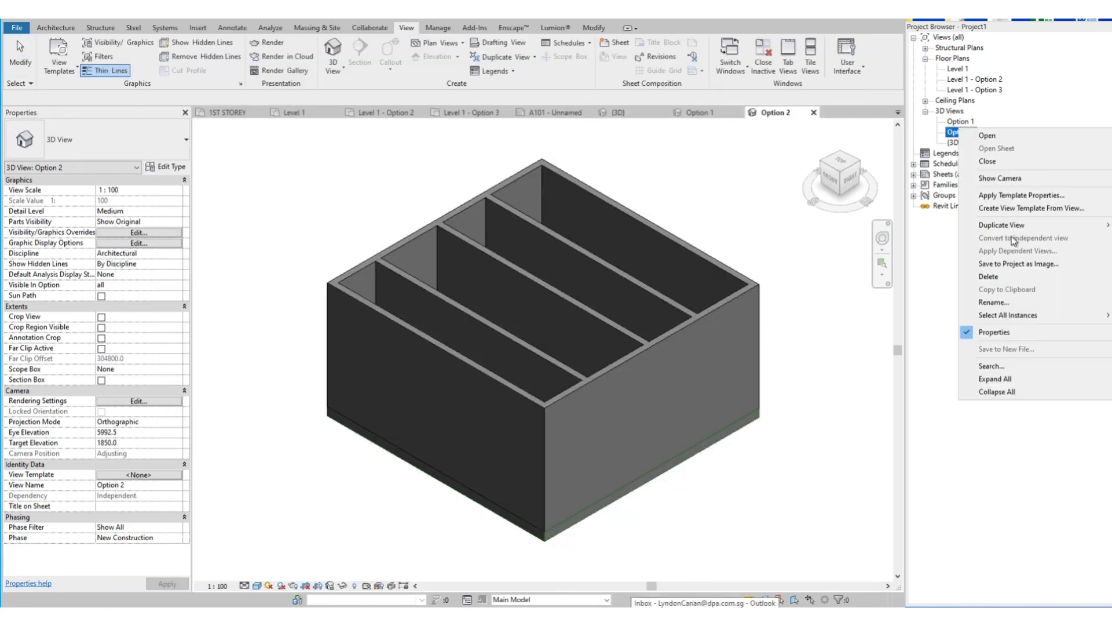
{"action": "mouse_move", "coordinate": [979, 218]}
{"action": "left_click", "coordinate": [874, 226]}
{"action": "right_click", "coordinate": [987, 151]}
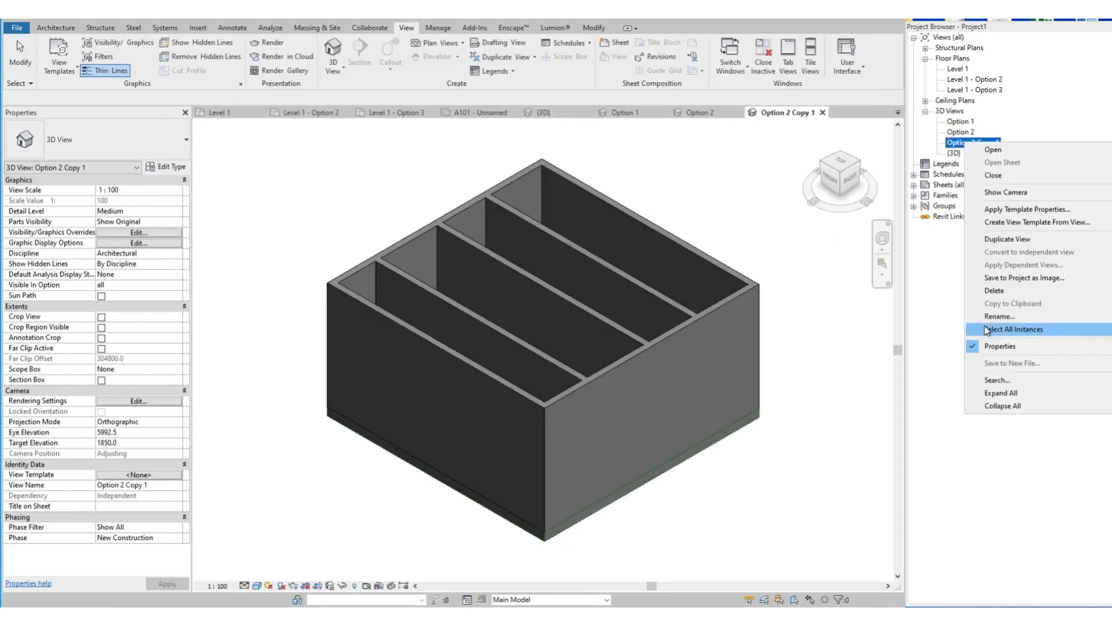
{"action": "left_click", "coordinate": [996, 325]}
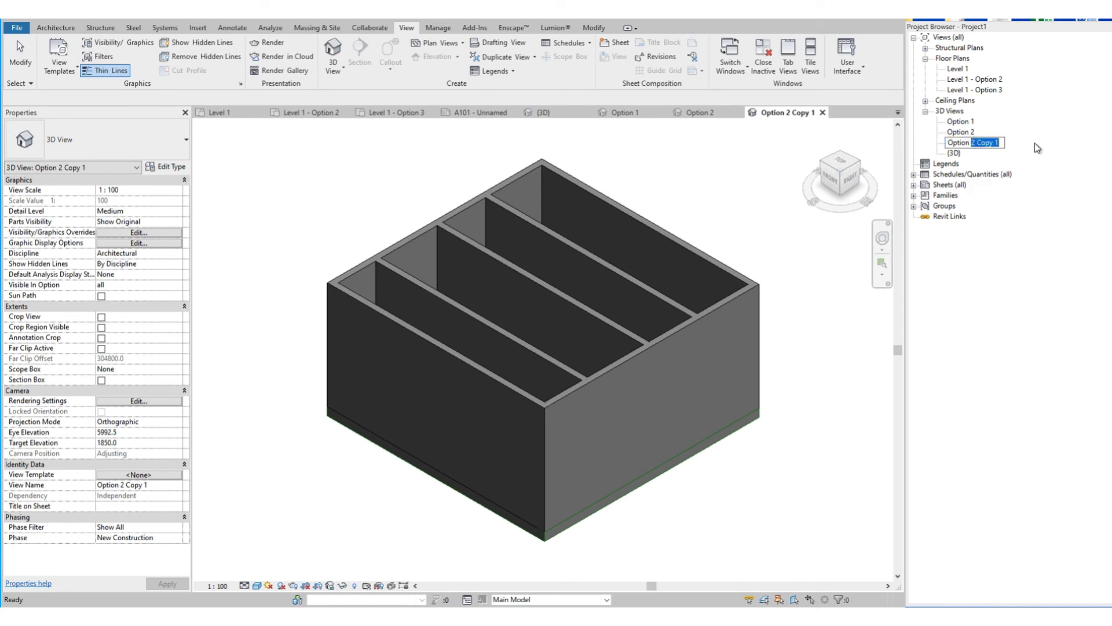
{"action": "type", "text": "Option 3"}
{"action": "left_click", "coordinate": [729, 185]}
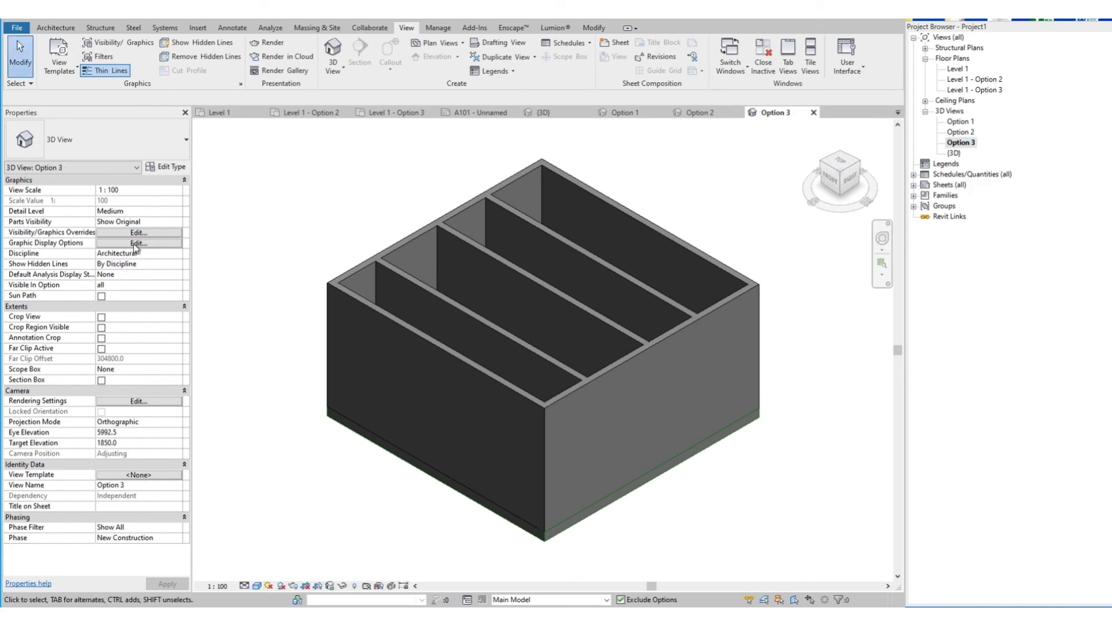
Step: In the Option 3 3D view's visibility/graphic overrides, set the design option shown for Option Set 1 to Option 3
{"action": "left_click", "coordinate": [138, 232]}
{"action": "left_click", "coordinate": [445, 49]}
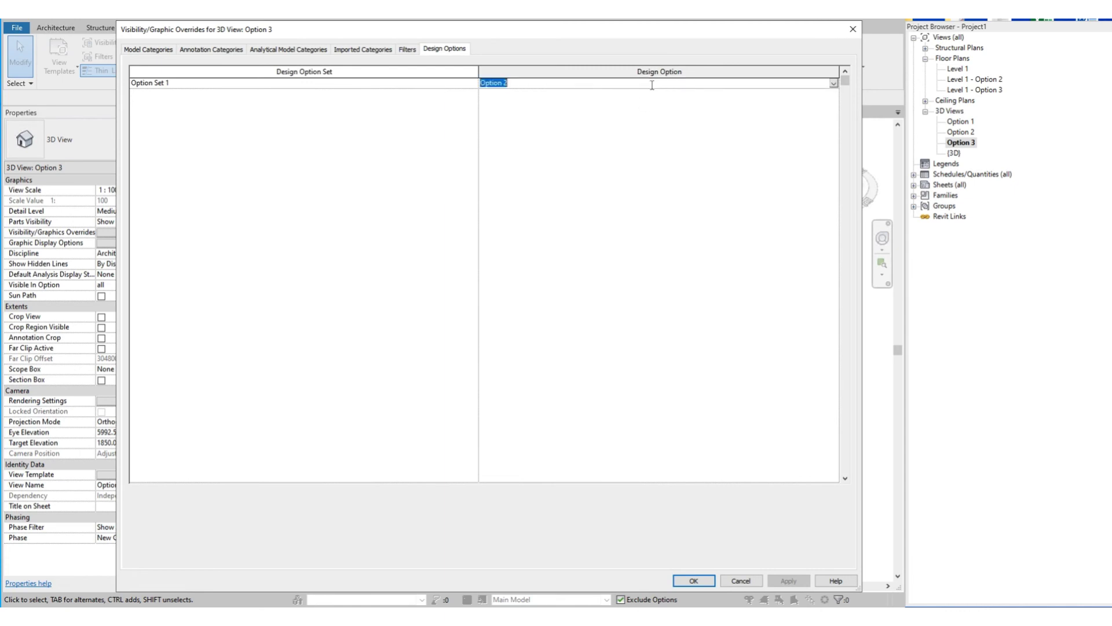
{"action": "left_click", "coordinate": [833, 83]}
{"action": "left_click", "coordinate": [576, 124]}
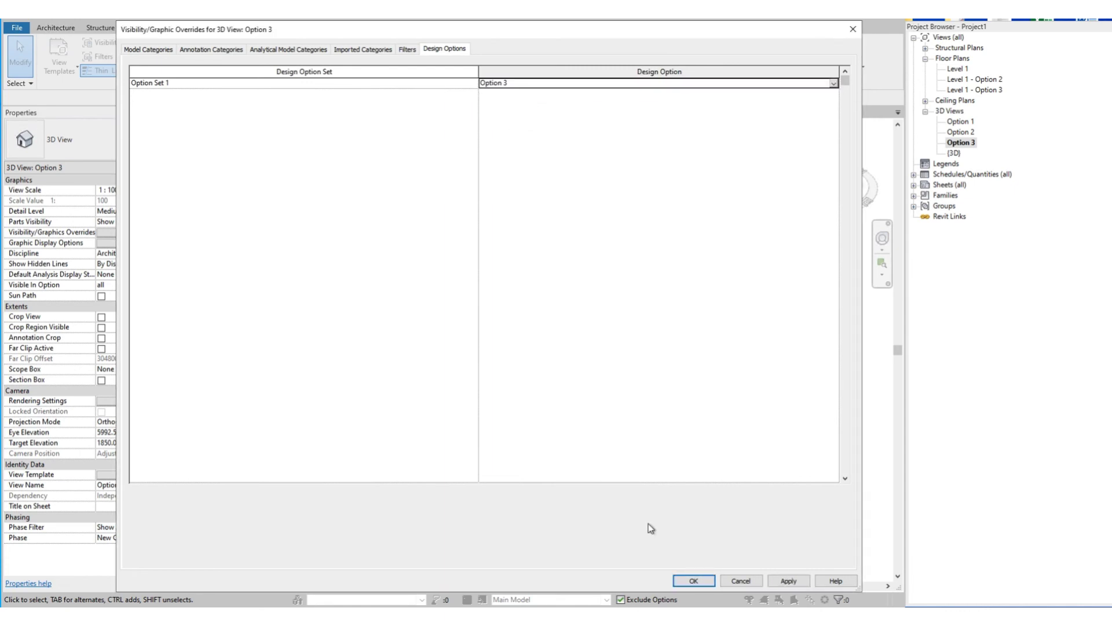
{"action": "left_click", "coordinate": [695, 581]}
{"action": "middle_click_drag", "start_coordinate": [313, 216], "coordinate": [744, 405], "text": "shift"}
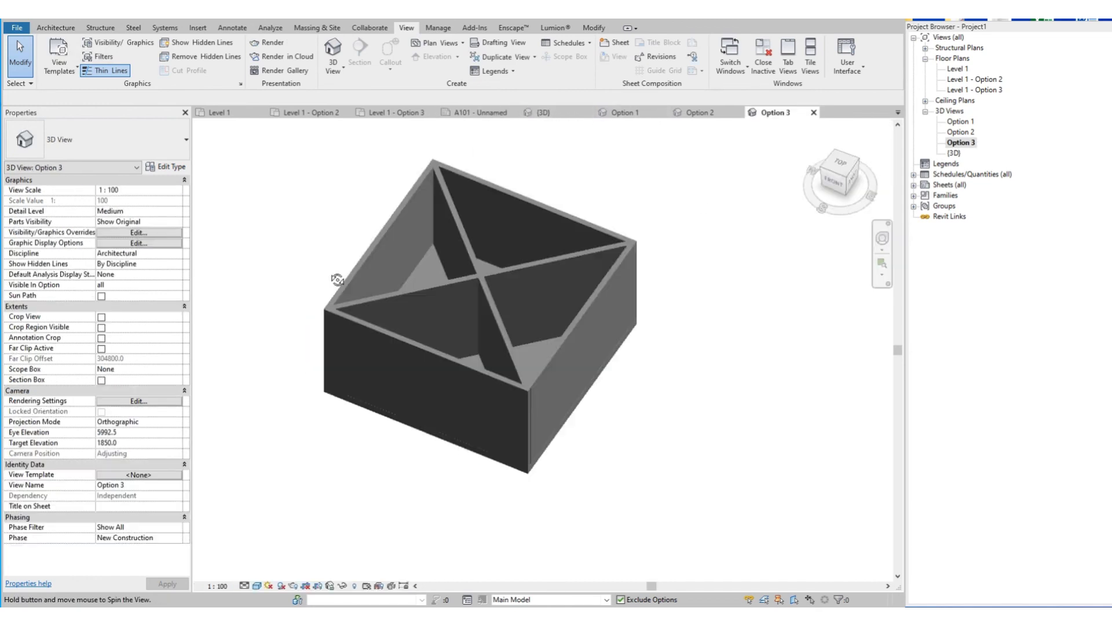
{"action": "middle_click_drag", "start_coordinate": [337, 279], "coordinate": [724, 381], "text": "shift"}
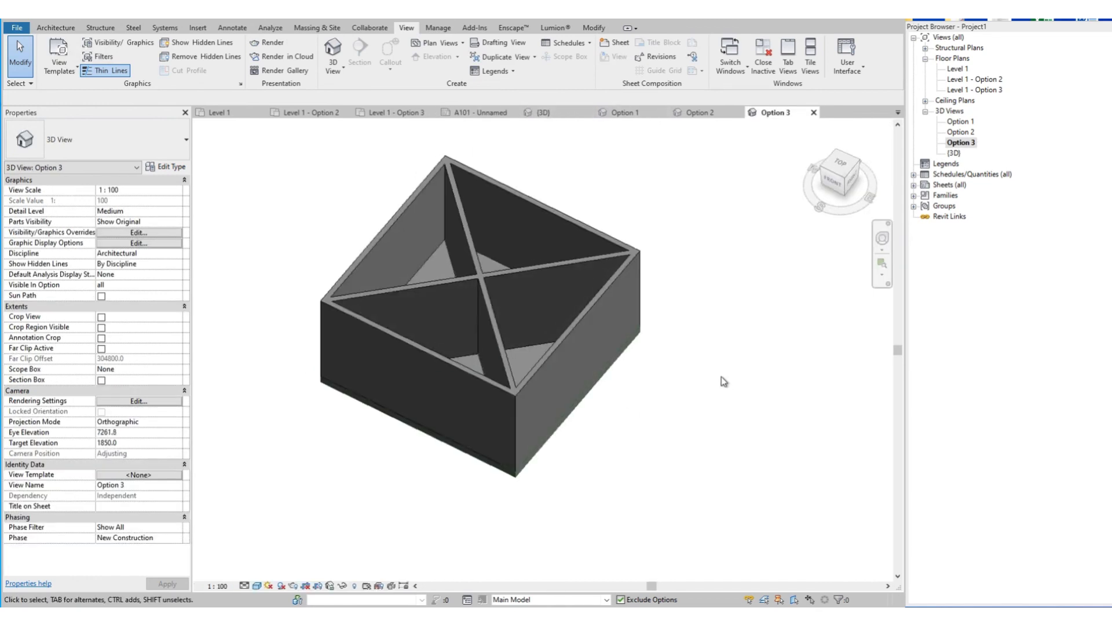
{"action": "scroll", "coordinate": [601, 346], "scroll_direction": "down", "scroll_amount": 2}
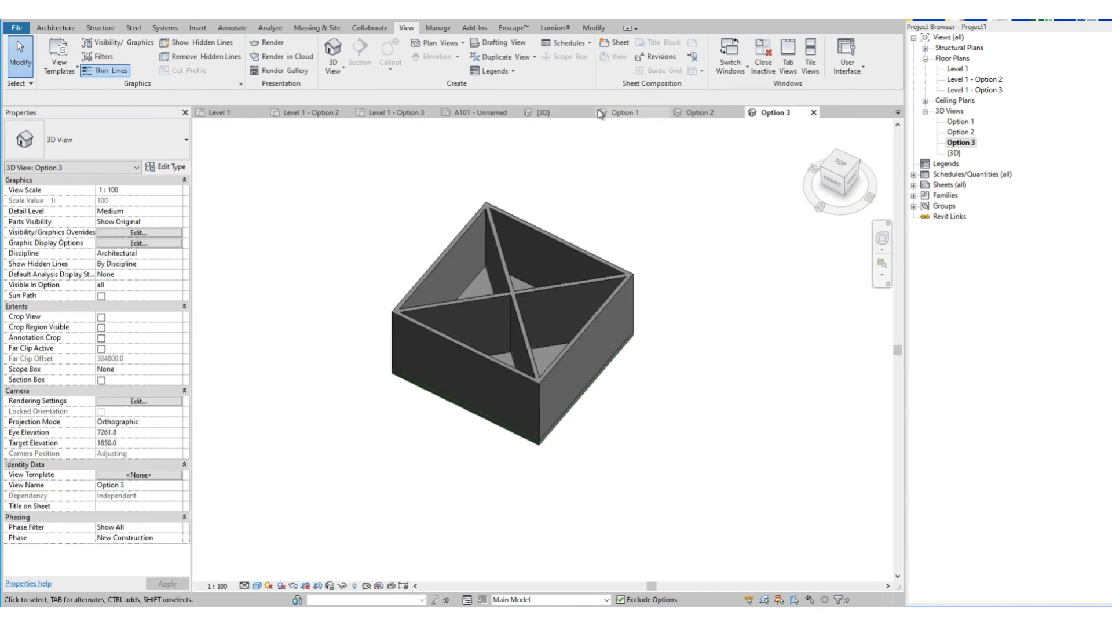
Step: On sheet A101, place the Option 1, Option 2 and Option 3 3D views in a row beneath their matching floor plans
{"action": "left_click", "coordinate": [486, 114]}
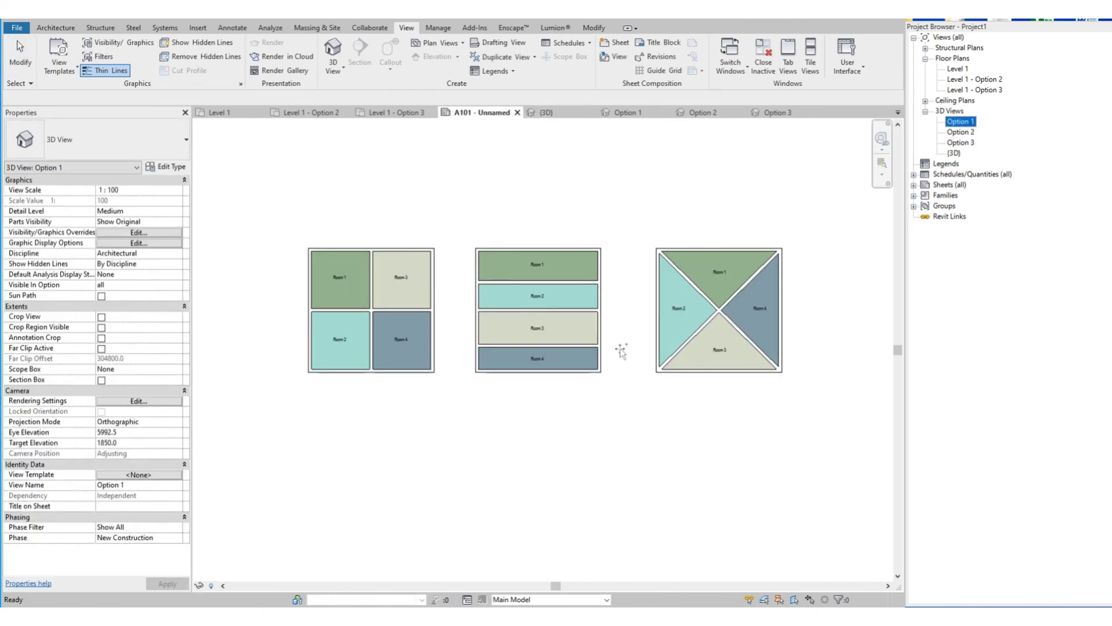
{"action": "left_click_drag", "start_coordinate": [395, 444], "coordinate": [380, 446]}
{"action": "scroll", "coordinate": [376, 471], "scroll_direction": "down", "scroll_amount": 1}
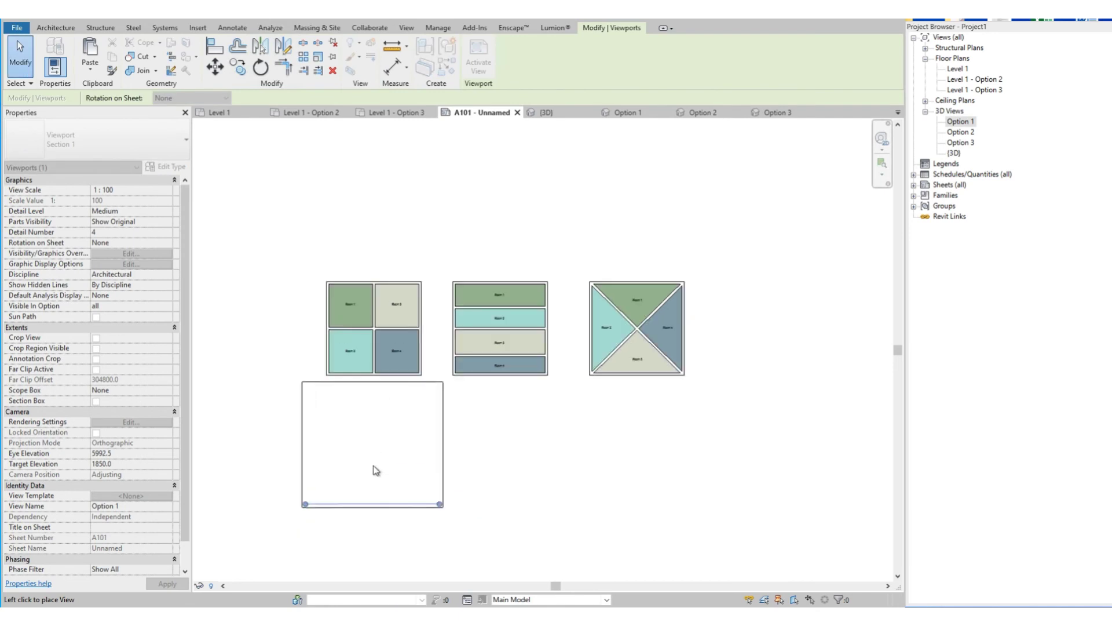
{"action": "left_click", "coordinate": [376, 474]}
{"action": "left_click", "coordinate": [968, 134]}
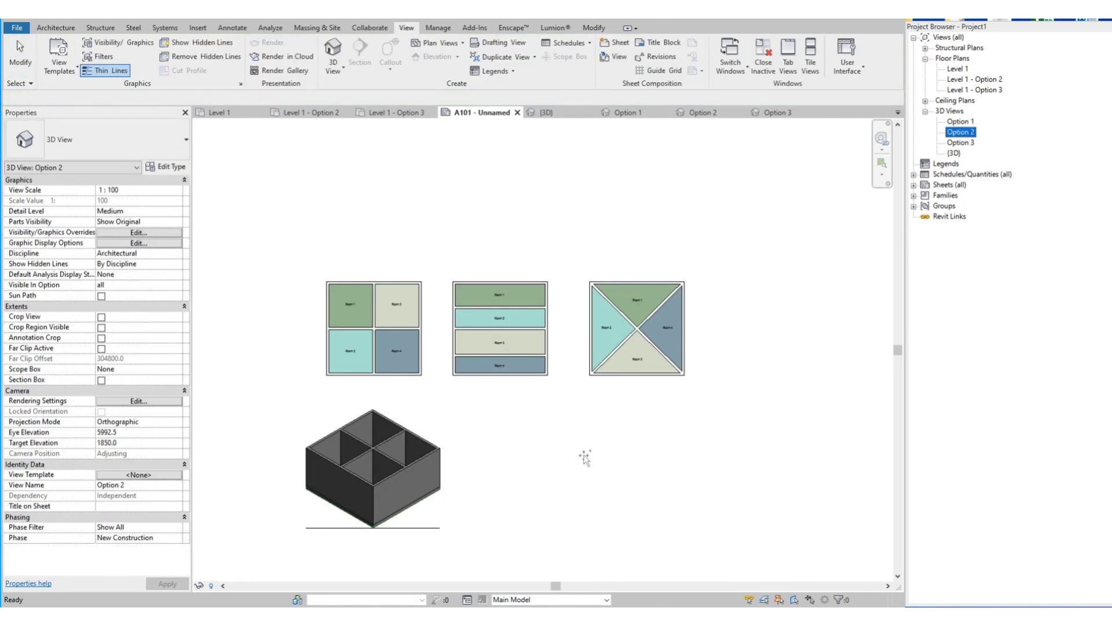
{"action": "left_click_drag", "start_coordinate": [585, 458], "coordinate": [529, 459]}
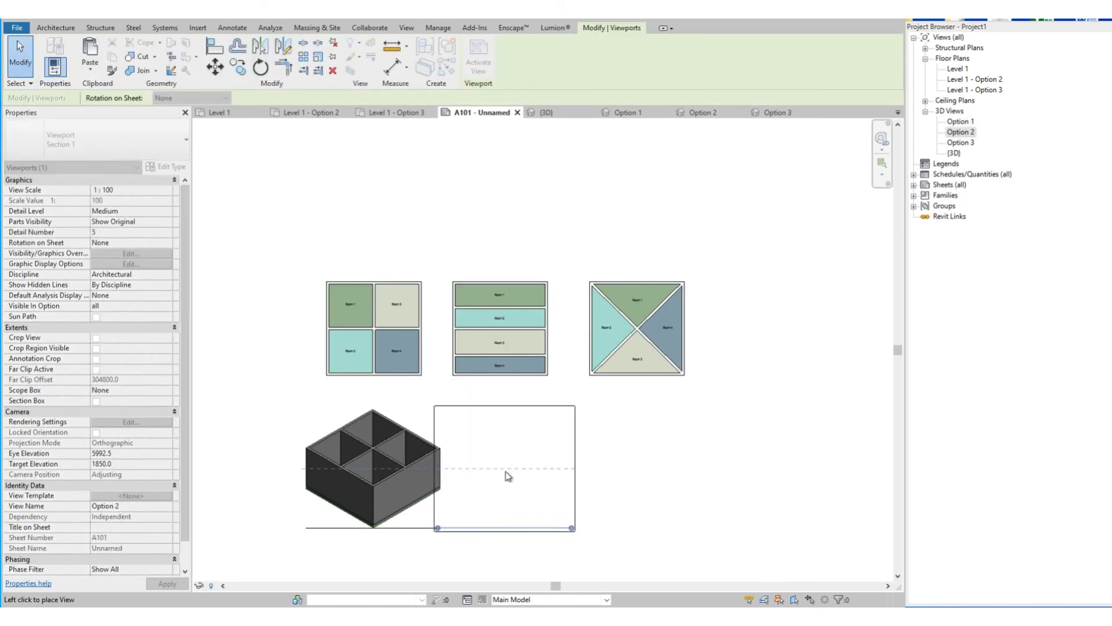
{"action": "left_click_drag", "start_coordinate": [961, 142], "coordinate": [645, 471]}
{"action": "left_click", "coordinate": [642, 472]}
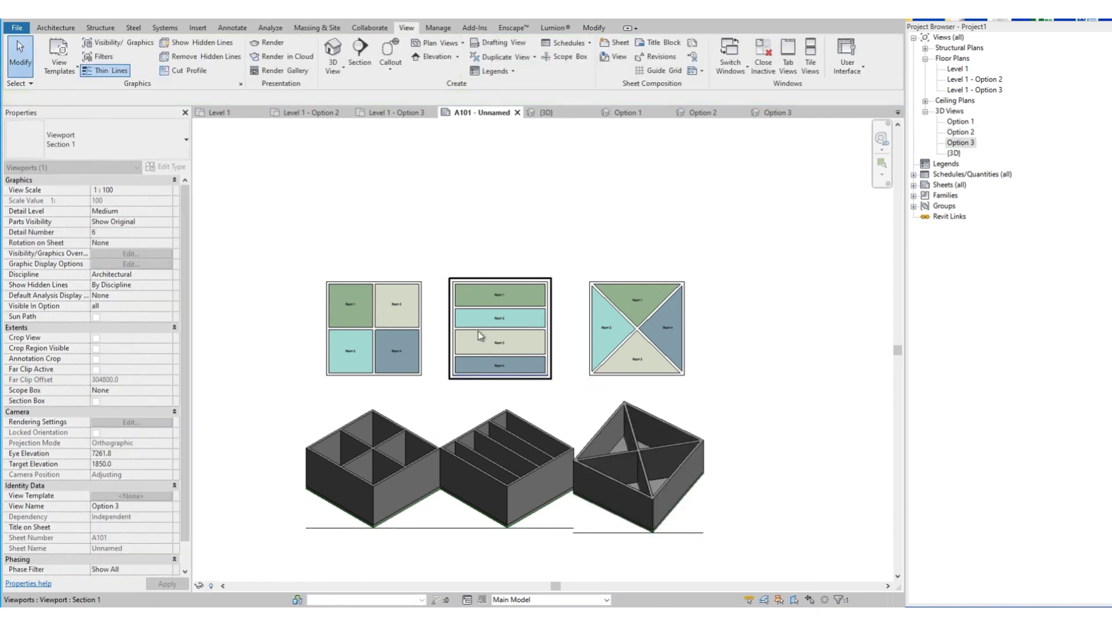
Step: Space out the sheet's viewports by moving the Option 2 and Option 3 plans together with their 3D views to the right
{"action": "left_click", "coordinate": [478, 471]}
{"action": "left_click", "coordinate": [645, 469], "text": "ctrl"}
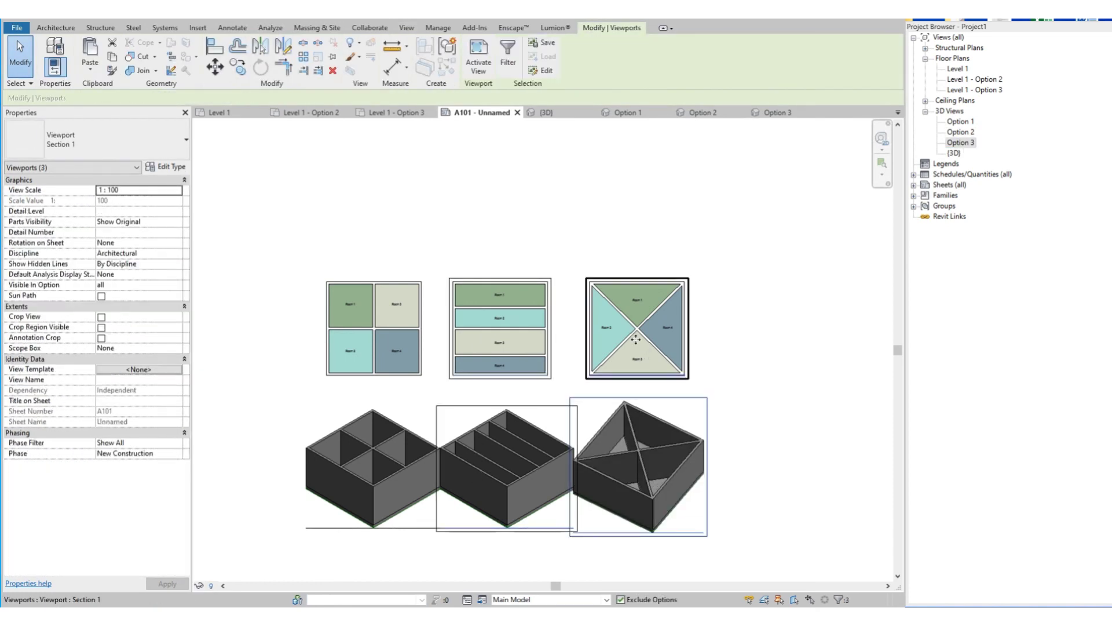
{"action": "left_click", "coordinate": [662, 330], "text": "ctrl"}
{"action": "left_click", "coordinate": [510, 330], "text": "ctrl"}
{"action": "left_click", "coordinate": [783, 422]}
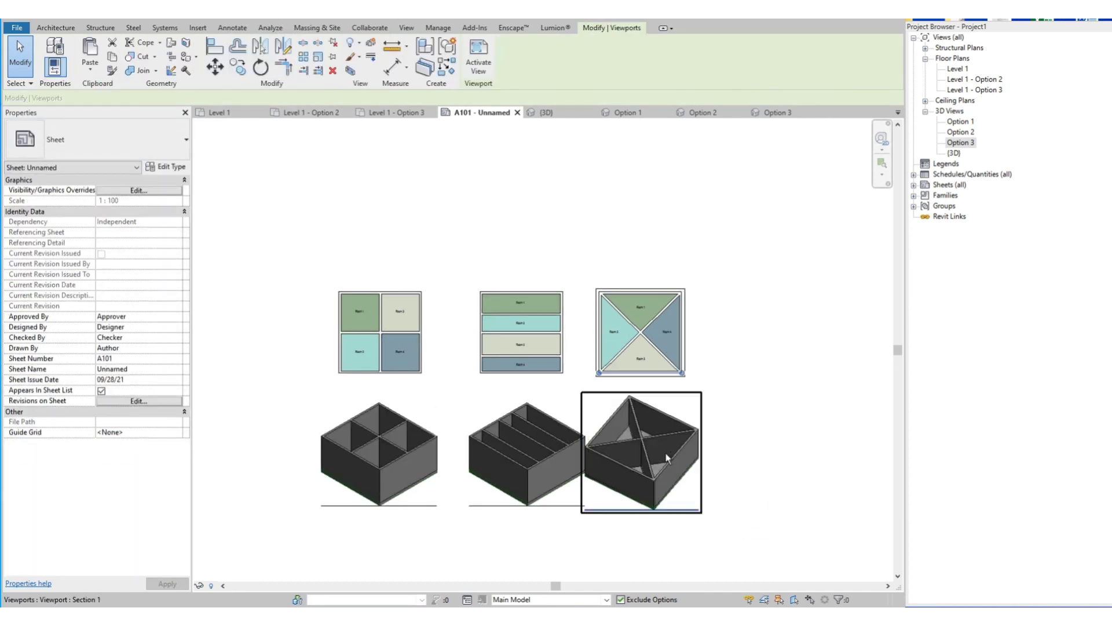
{"action": "left_click", "coordinate": [666, 457]}
{"action": "left_click", "coordinate": [643, 435], "text": "ctrl"}
{"action": "left_click_drag", "start_coordinate": [643, 435], "coordinate": [678, 438]}
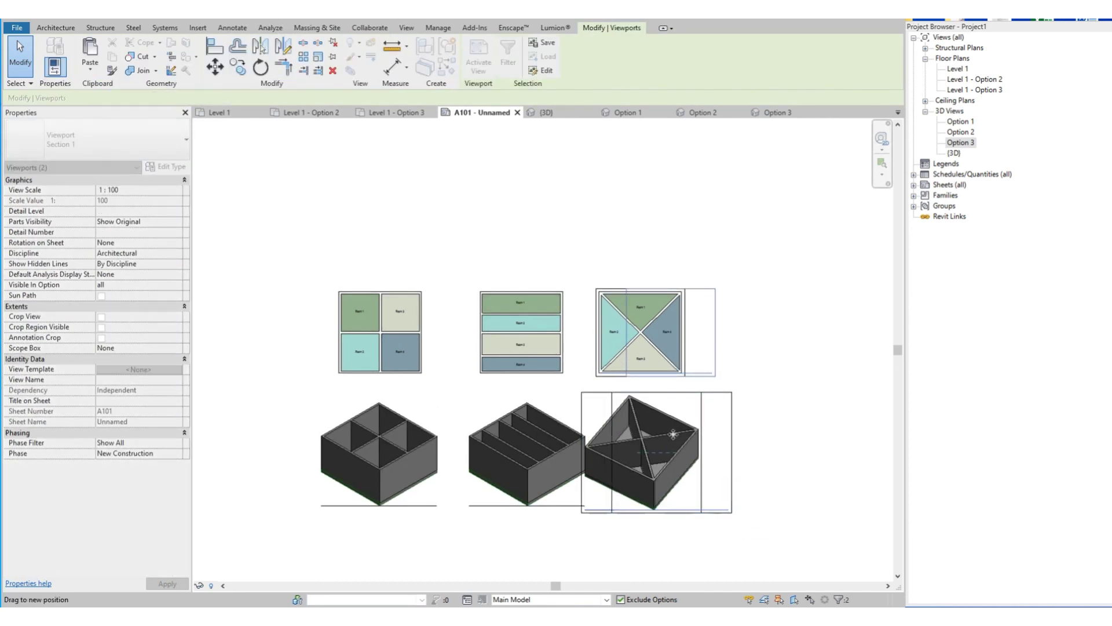
{"action": "left_click", "coordinate": [367, 549]}
{"action": "scroll", "coordinate": [370, 541], "scroll_direction": "up", "scroll_amount": 4}
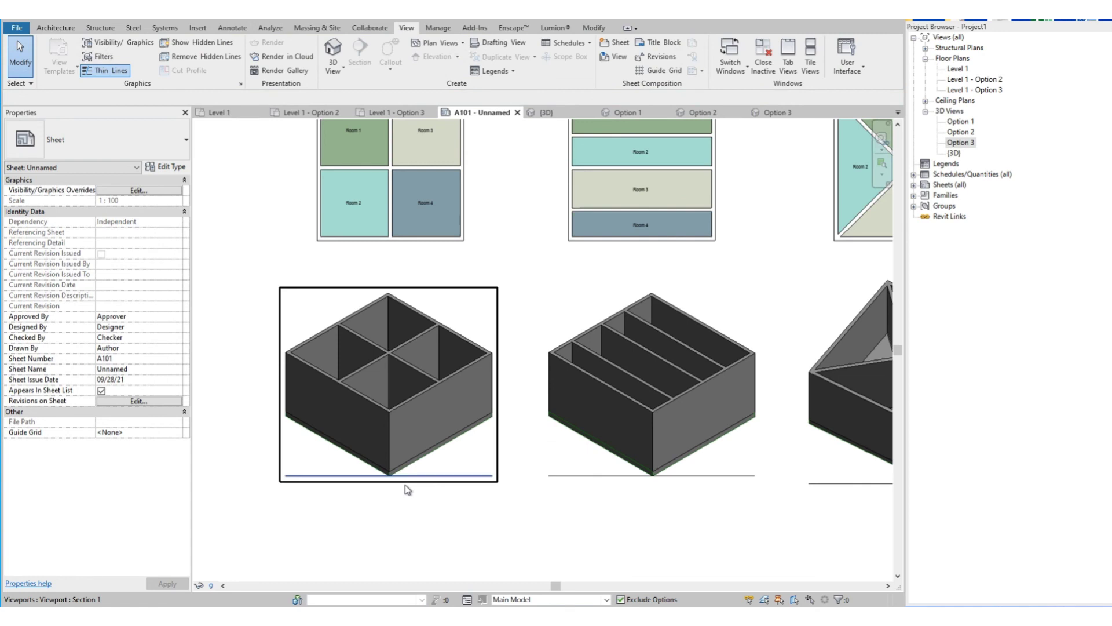
{"action": "left_click", "coordinate": [404, 484]}
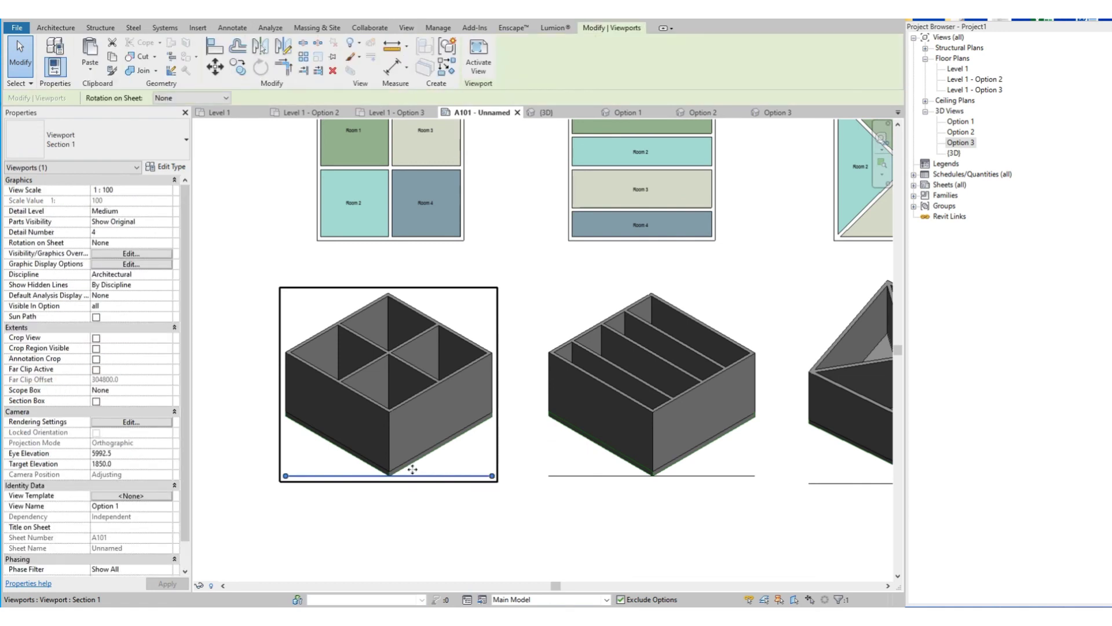
{"action": "scroll", "coordinate": [411, 469], "scroll_direction": "down", "scroll_amount": 5}
{"action": "left_click", "coordinate": [529, 516]}
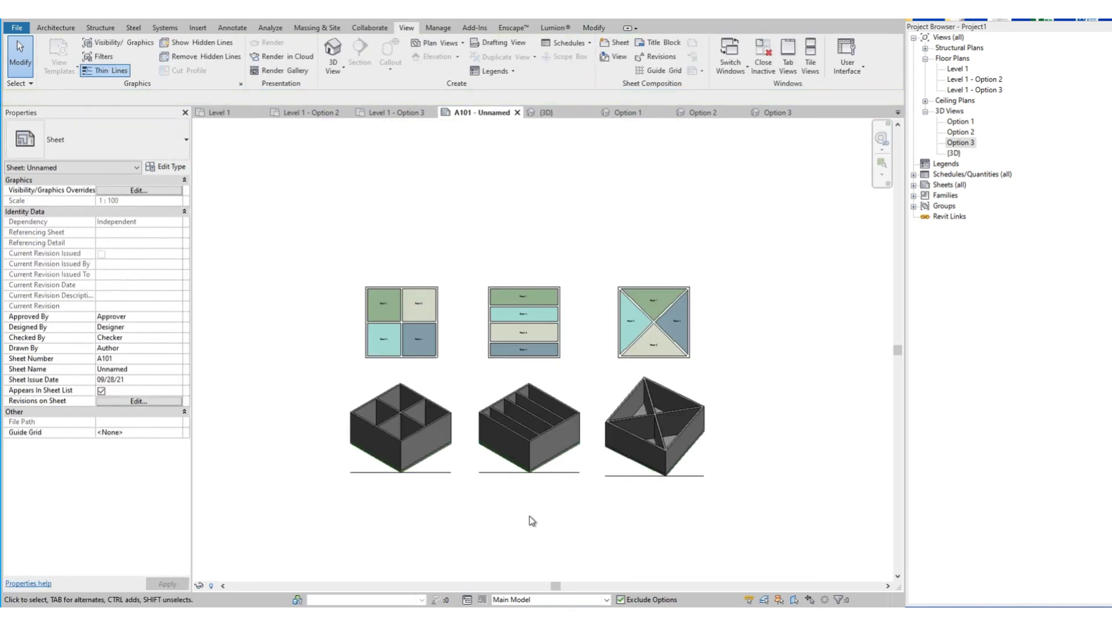
Step: Activate the Option 3 3D viewport on the sheet, orient it to the same front-right isometric as the other two, and deactivate it
{"action": "double_click", "coordinate": [655, 426]}
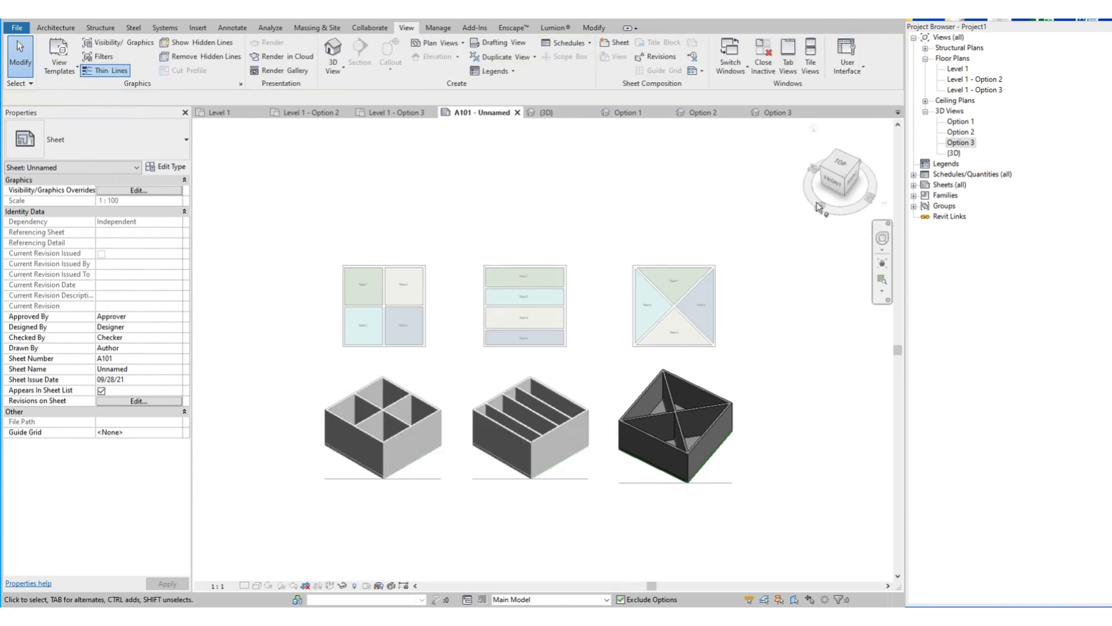
{"action": "left_click", "coordinate": [847, 181]}
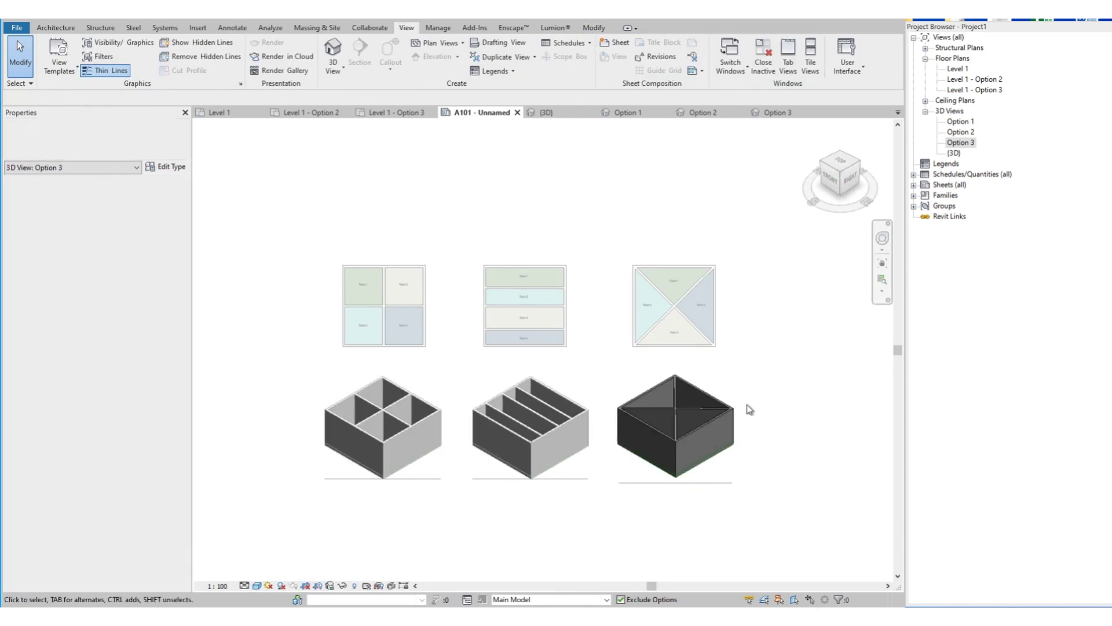
{"action": "double_click", "coordinate": [501, 503]}
{"action": "left_click", "coordinate": [517, 454]}
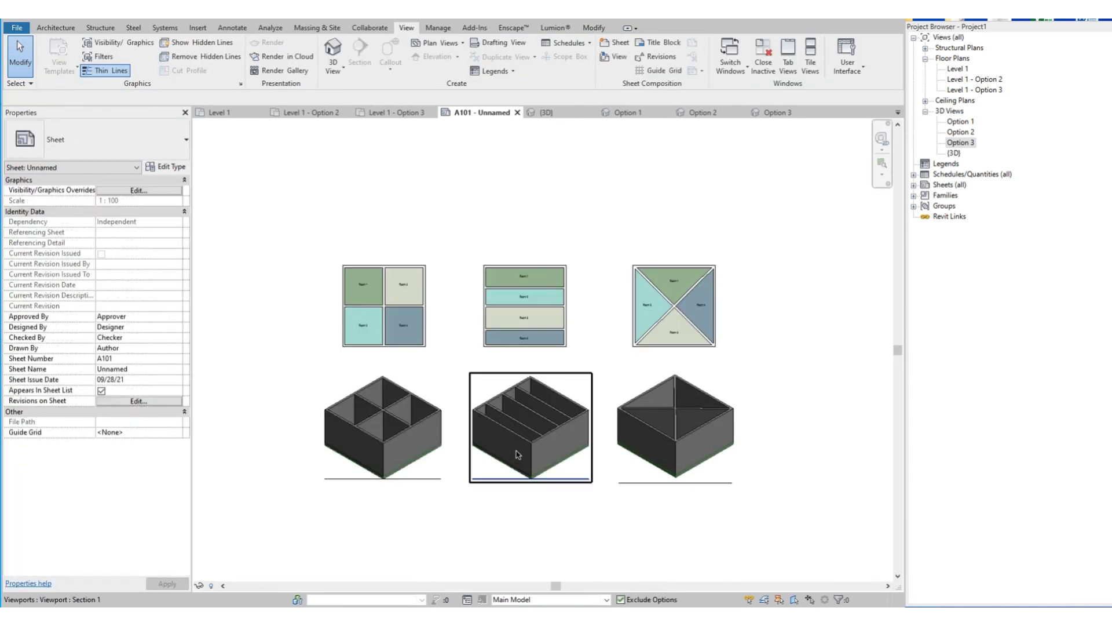
{"action": "left_click", "coordinate": [513, 319]}
{"action": "left_click", "coordinate": [365, 302]}
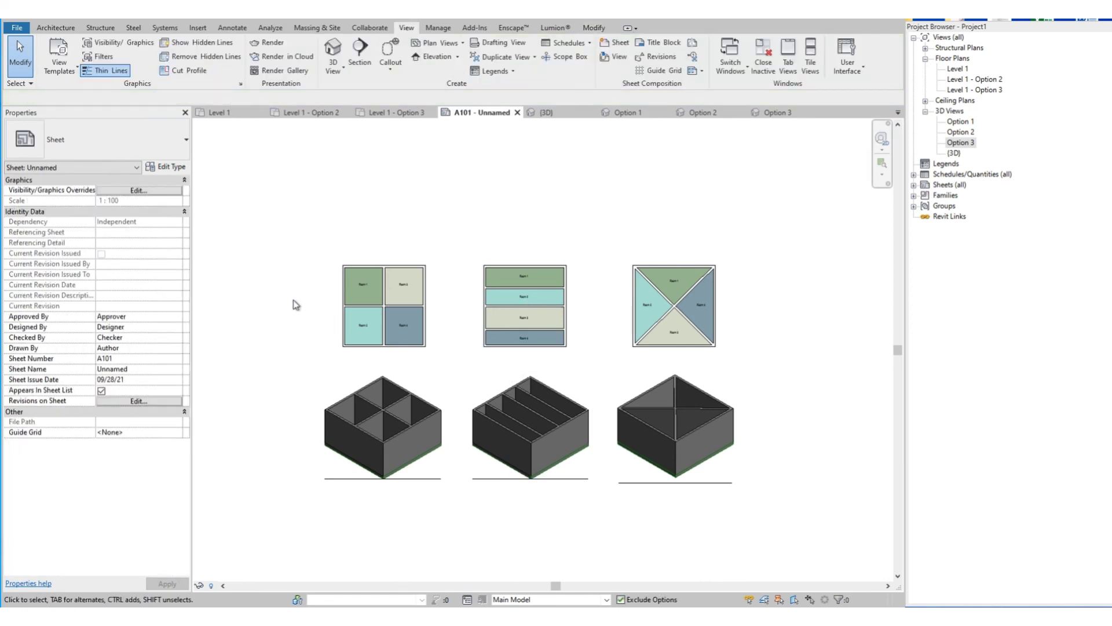
{"action": "scroll", "coordinate": [418, 405], "scroll_direction": "up", "scroll_amount": 4}
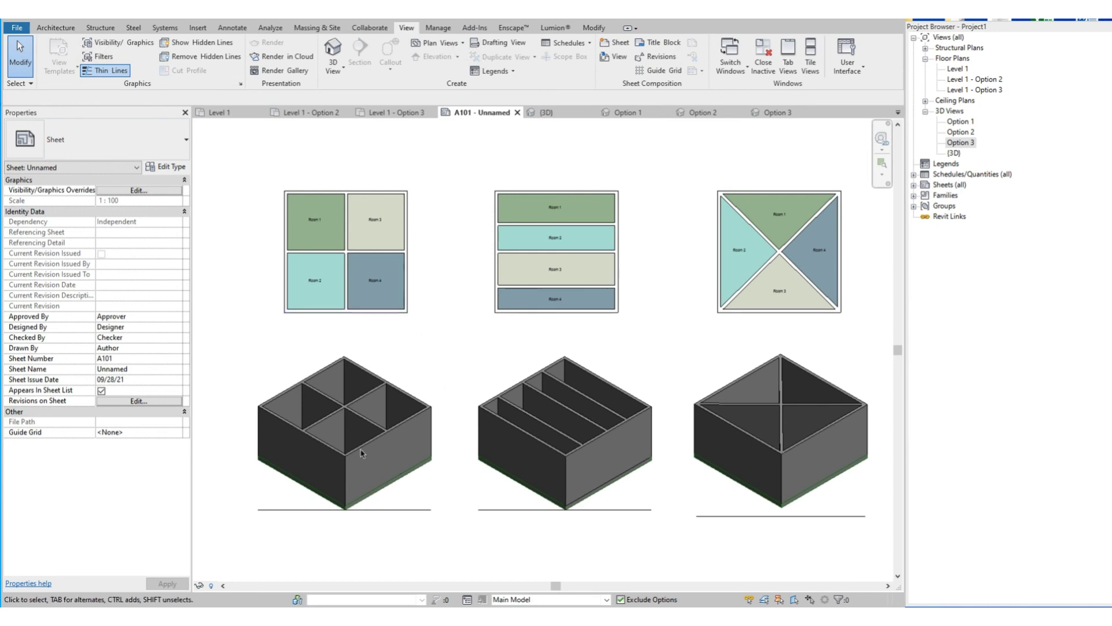
{"action": "scroll", "coordinate": [243, 540], "scroll_direction": "down", "scroll_amount": 1}
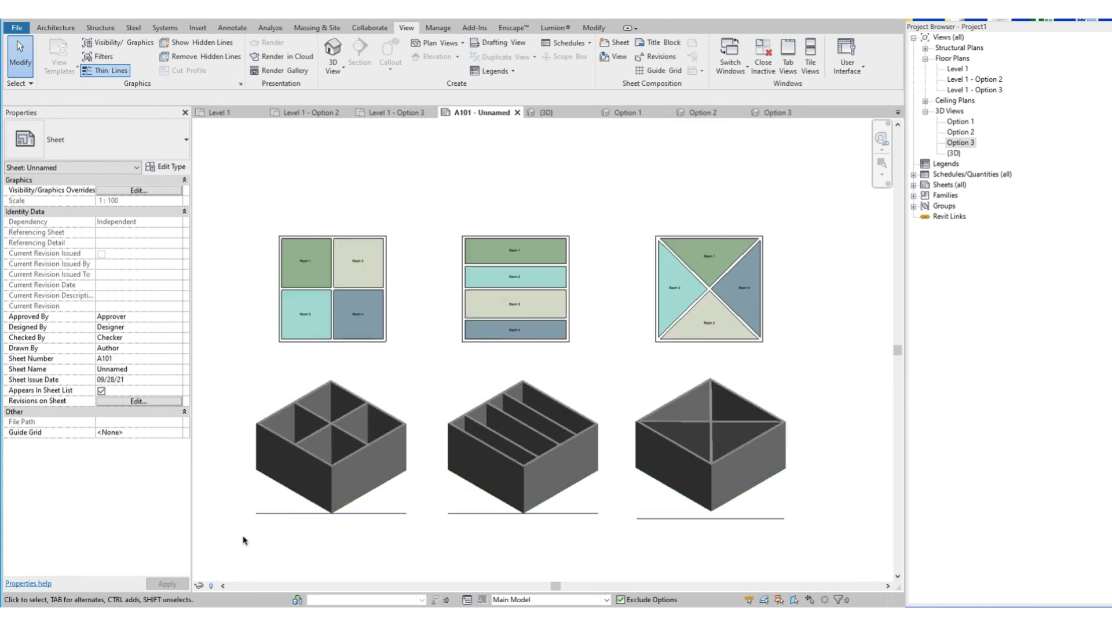